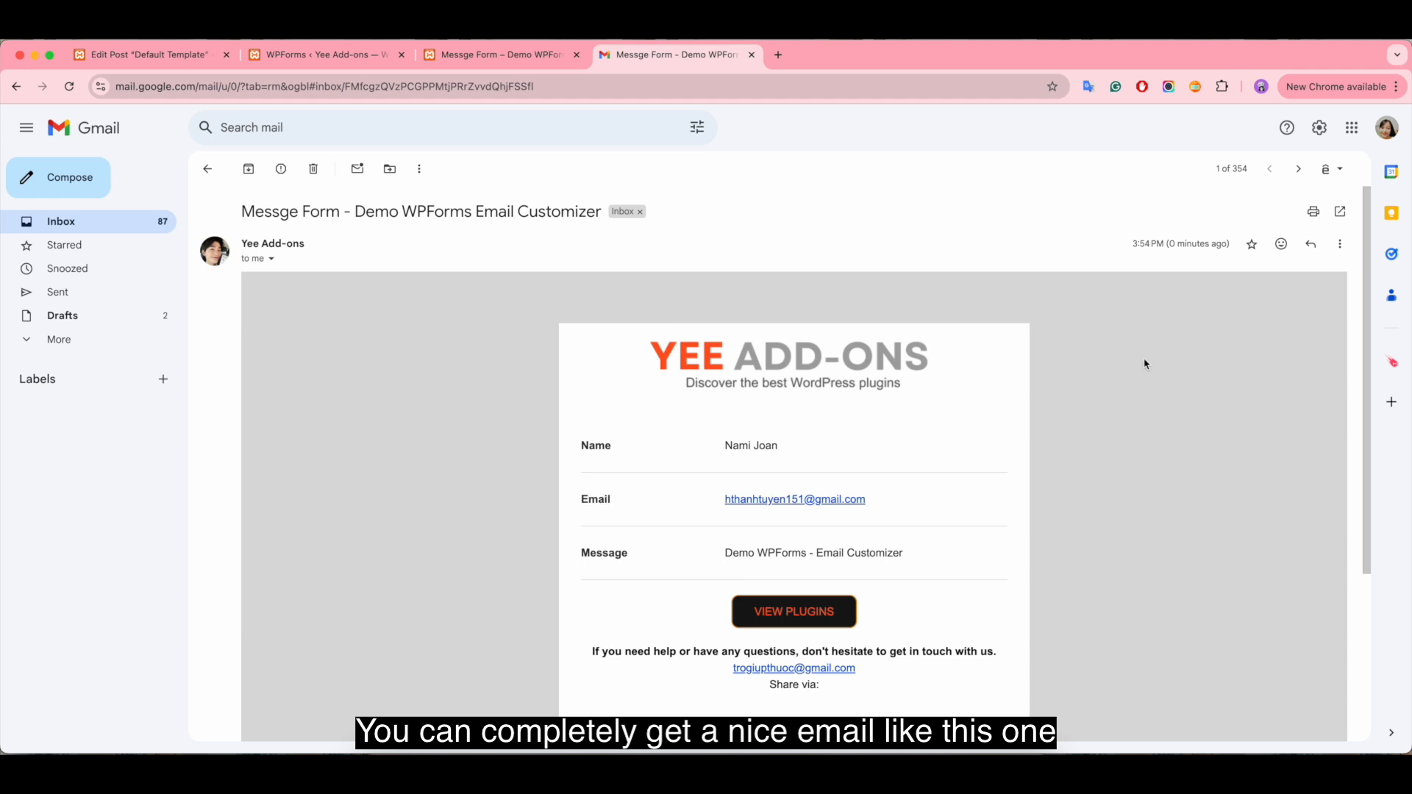
Step: Examine the customized WPForms email in Gmail, from the logo and form fields to the footer links
scroll(1172, 492, down, 3)
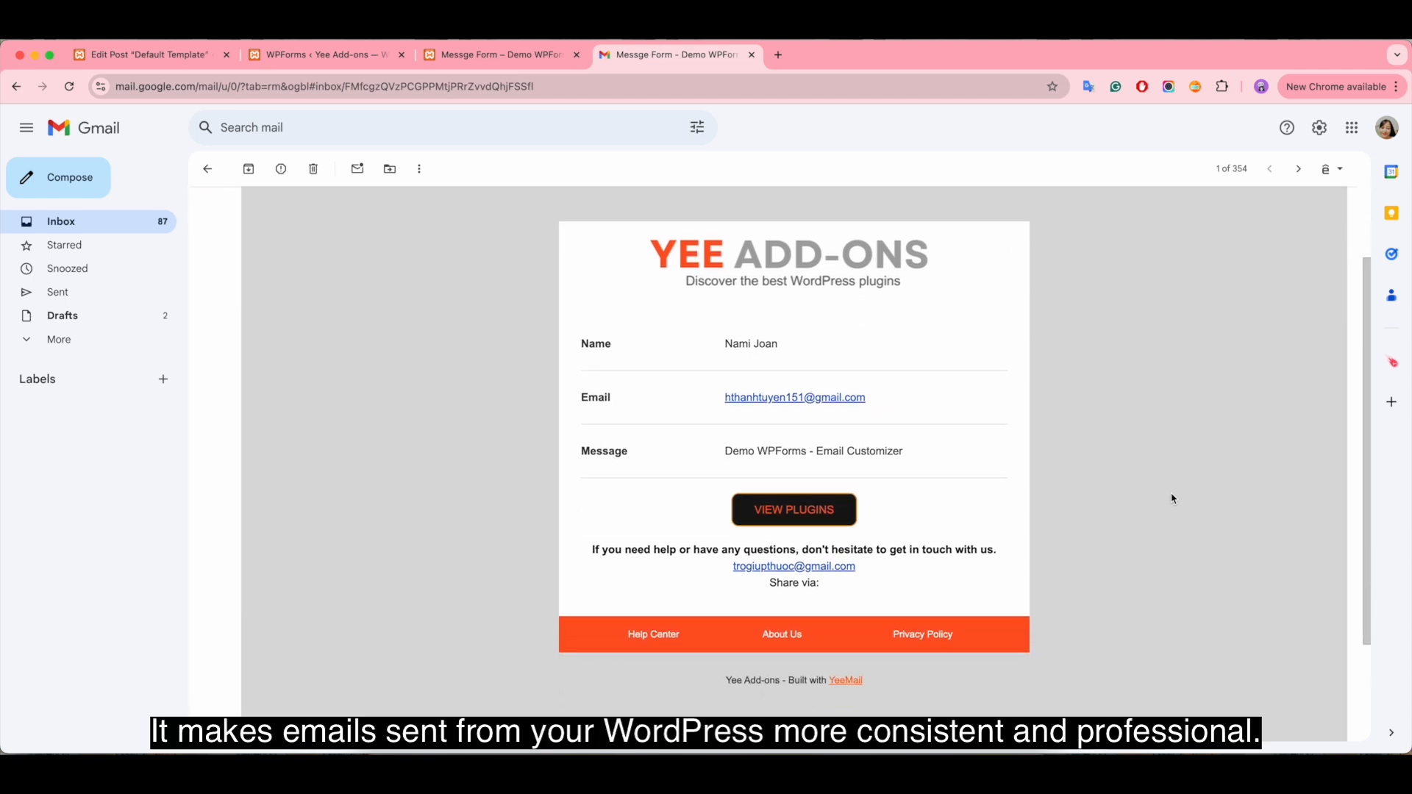
scroll(1235, 489, up, 3)
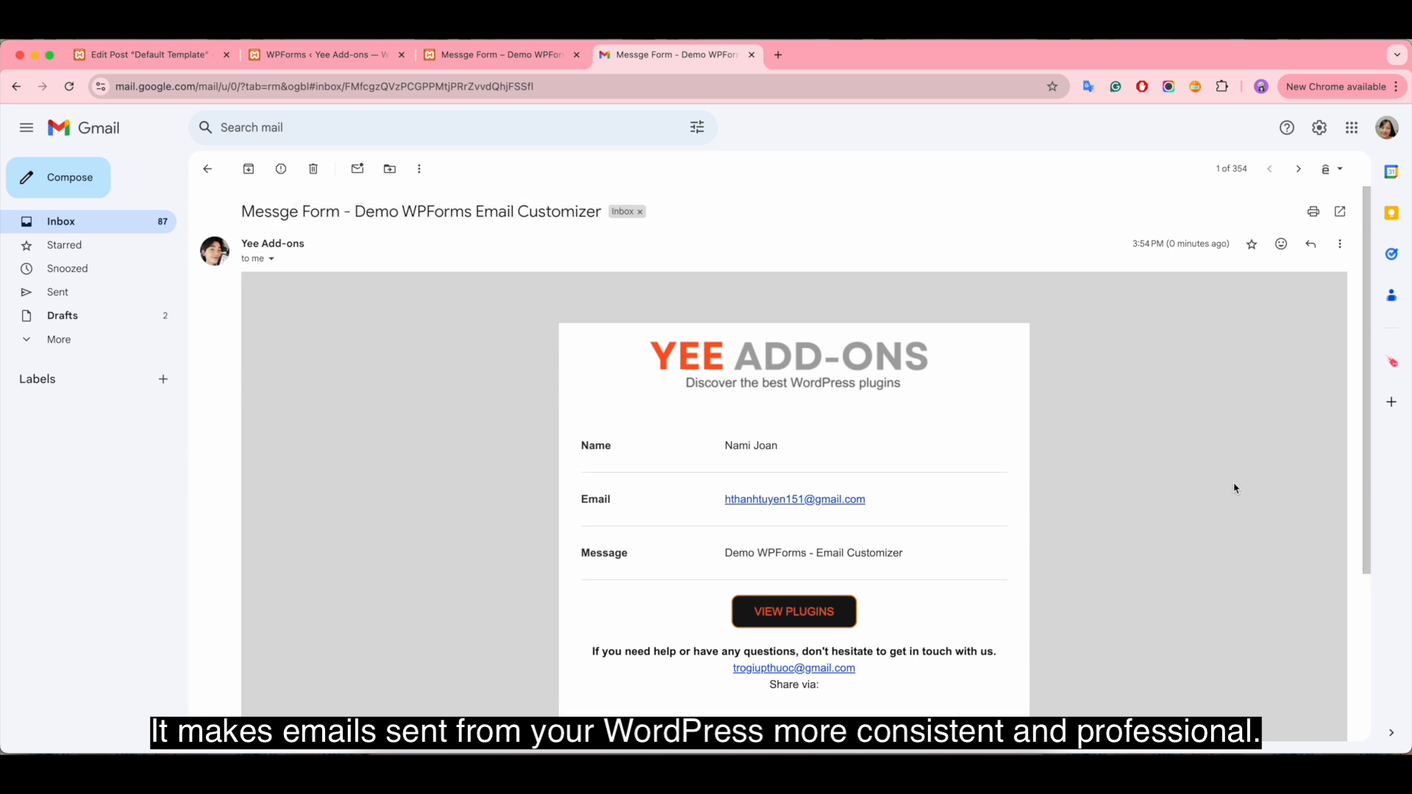
scroll(1252, 532, down, 4)
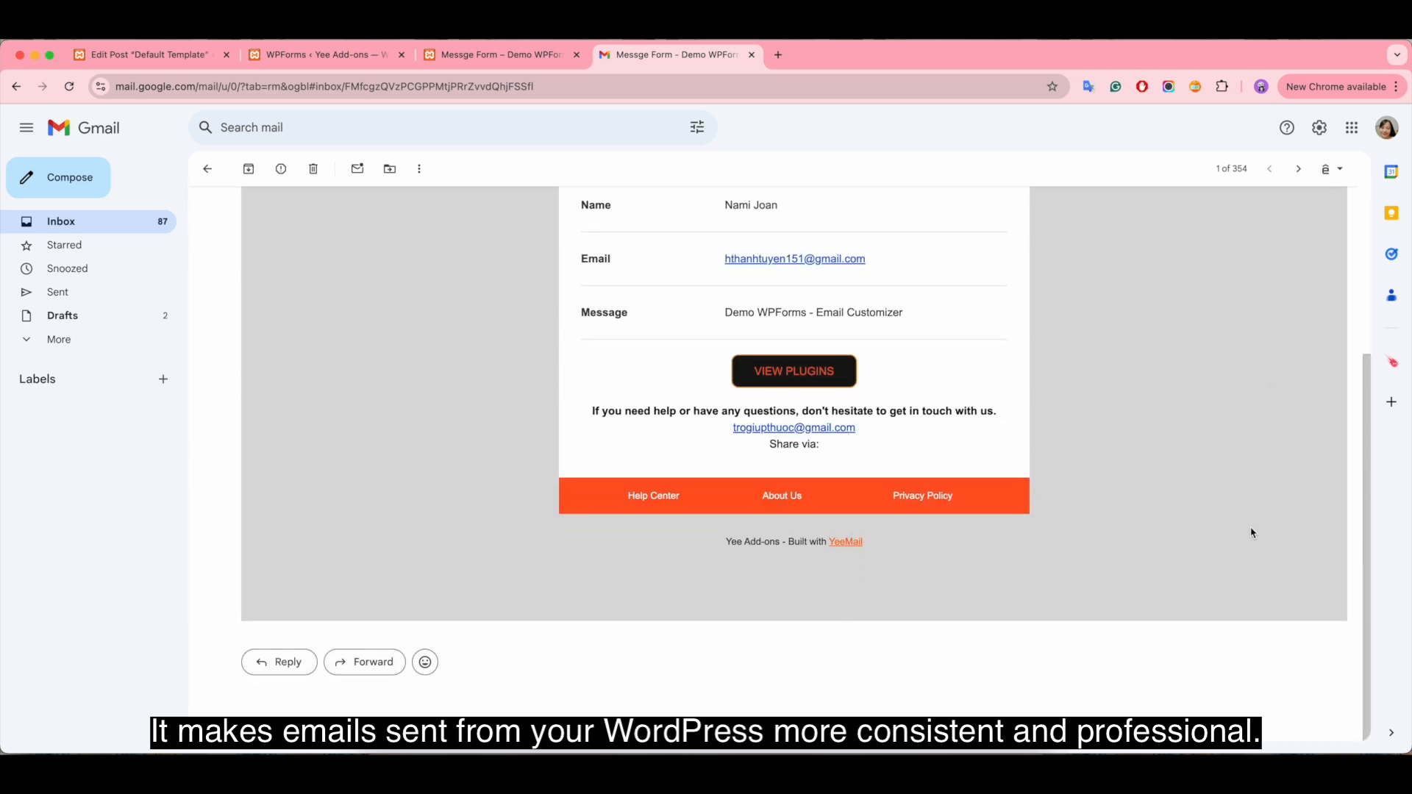
scroll(1253, 533, up, 2)
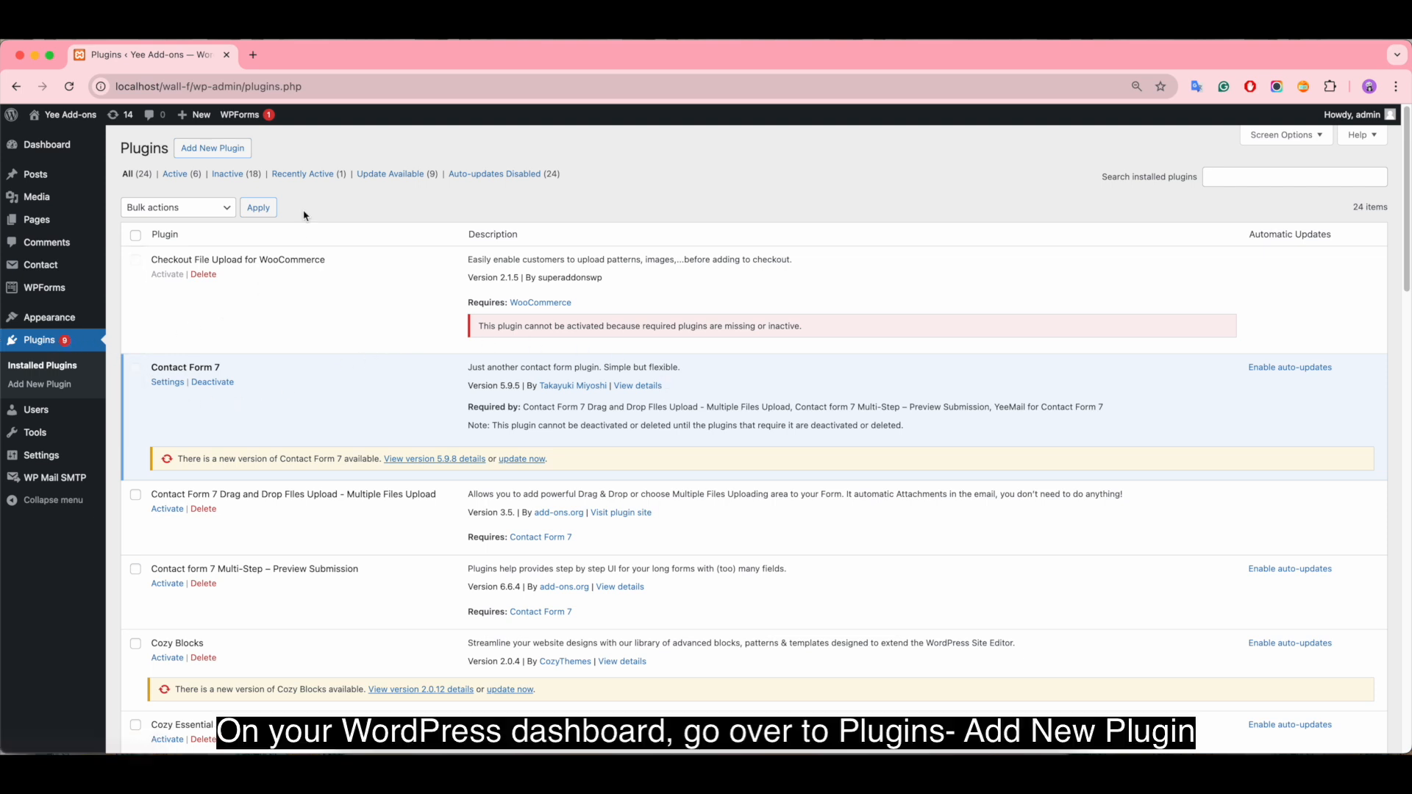
Step: Search the plugins available to add for "yeemail" and activate Email Customizer for WordPress – YeeMail
click(206, 150)
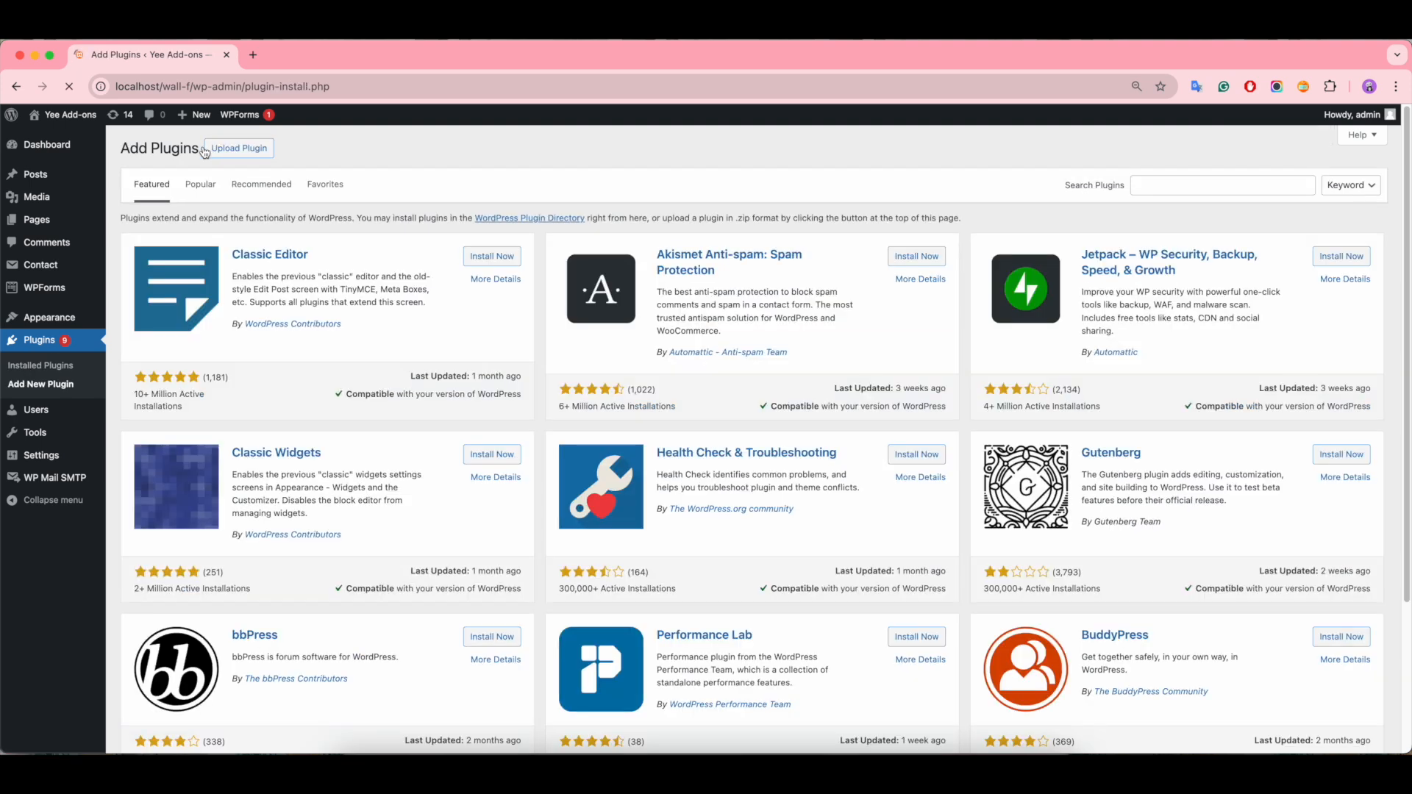
click(1170, 184)
text(yee)
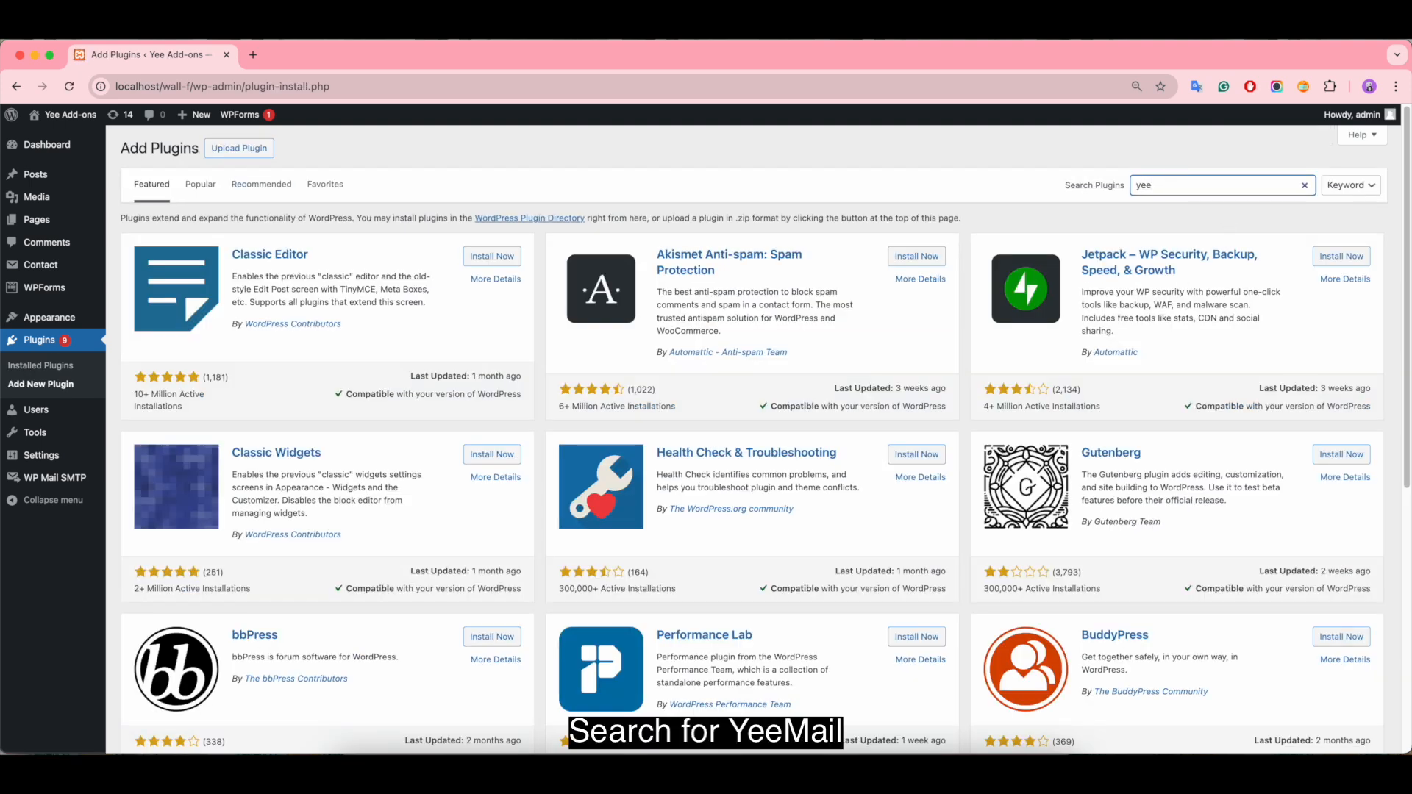
text(mail)
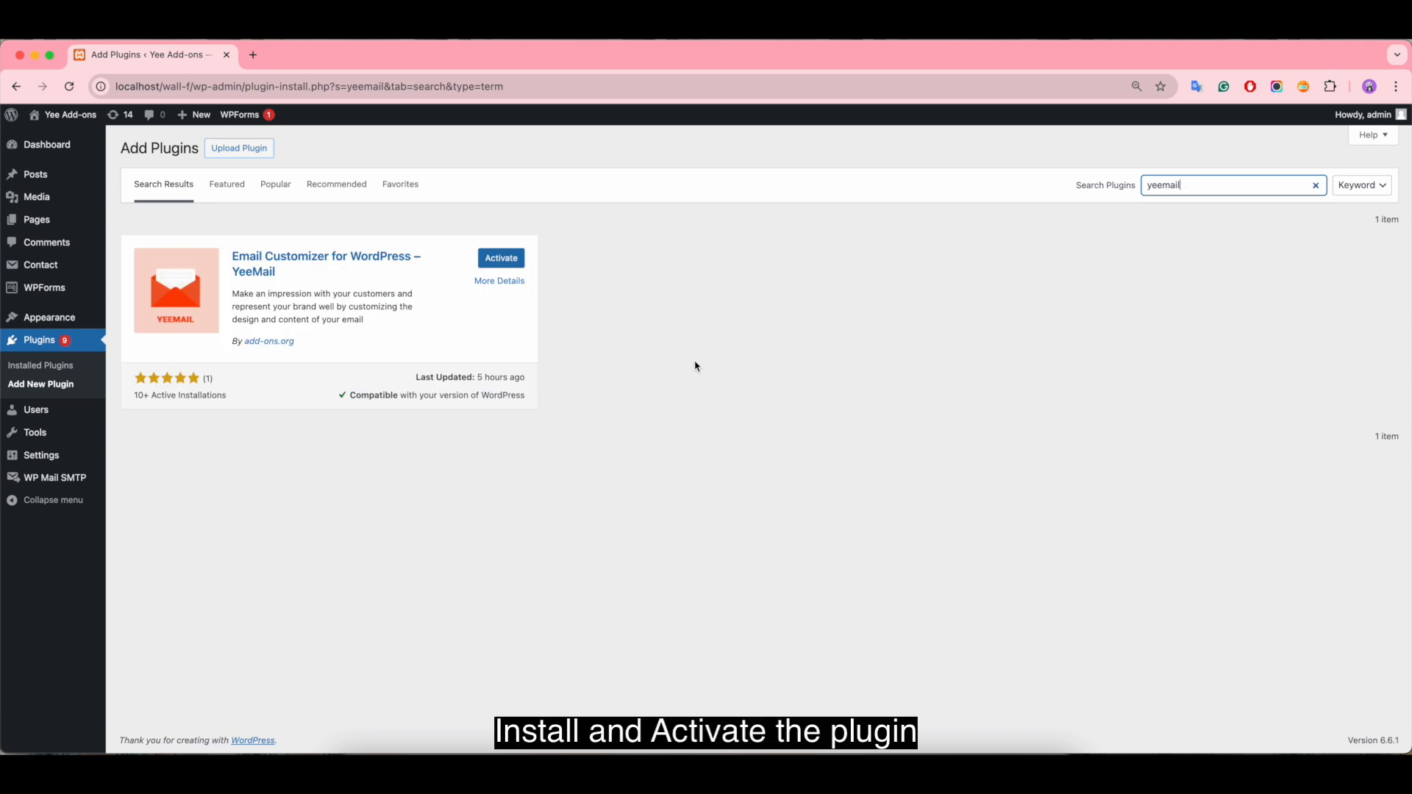
click(501, 258)
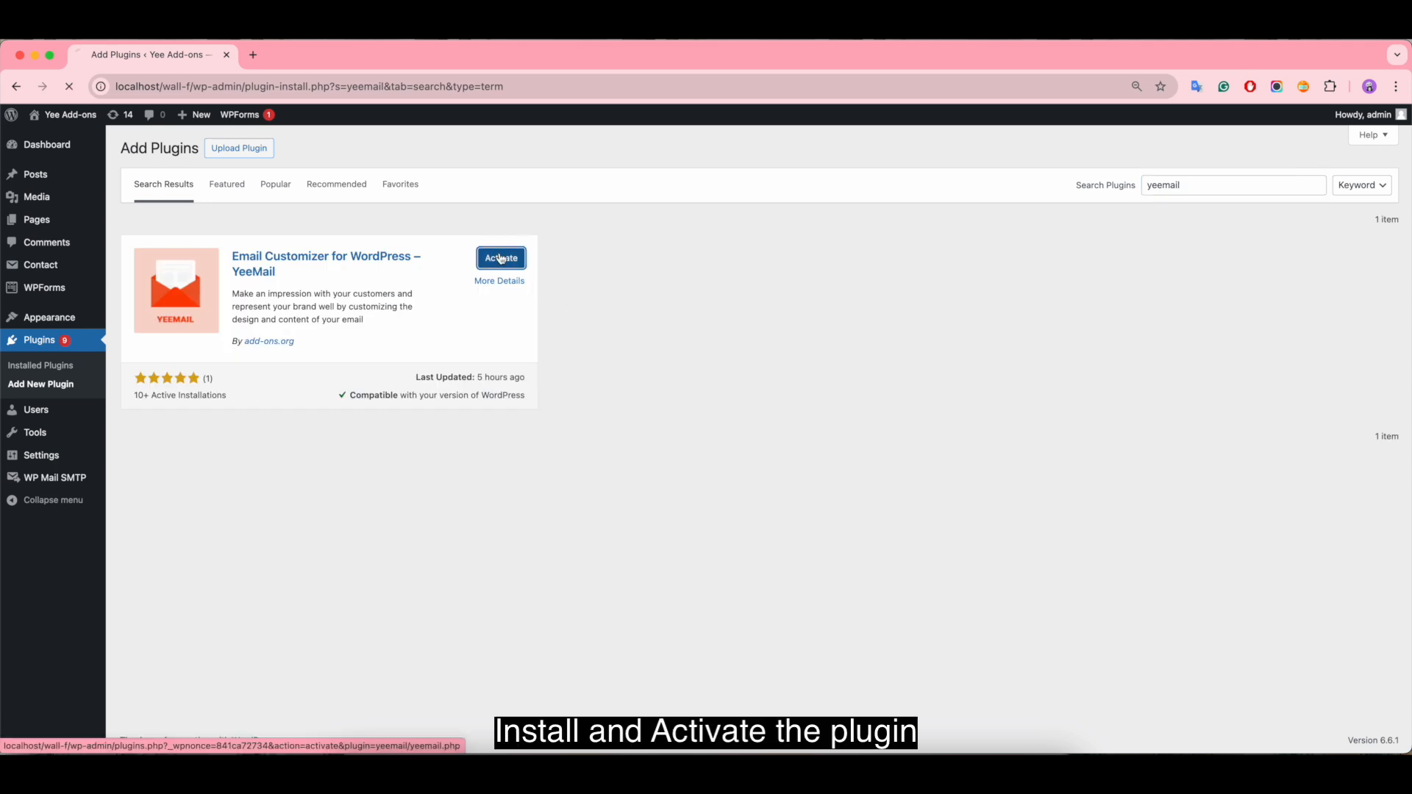
Step: Open the YeeMail email templates list from the WordPress admin
scroll(397, 438, down, 20)
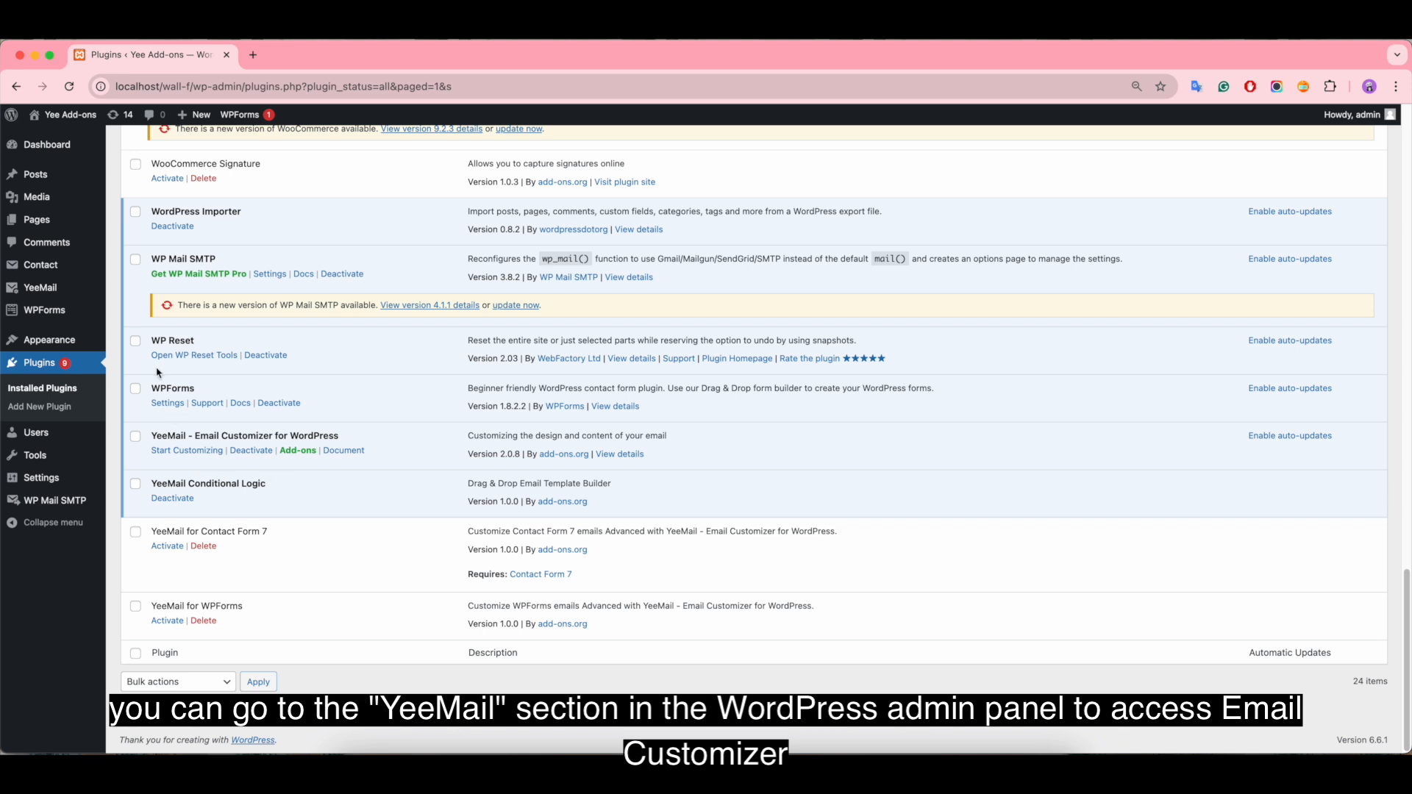
mouse_move(44, 290)
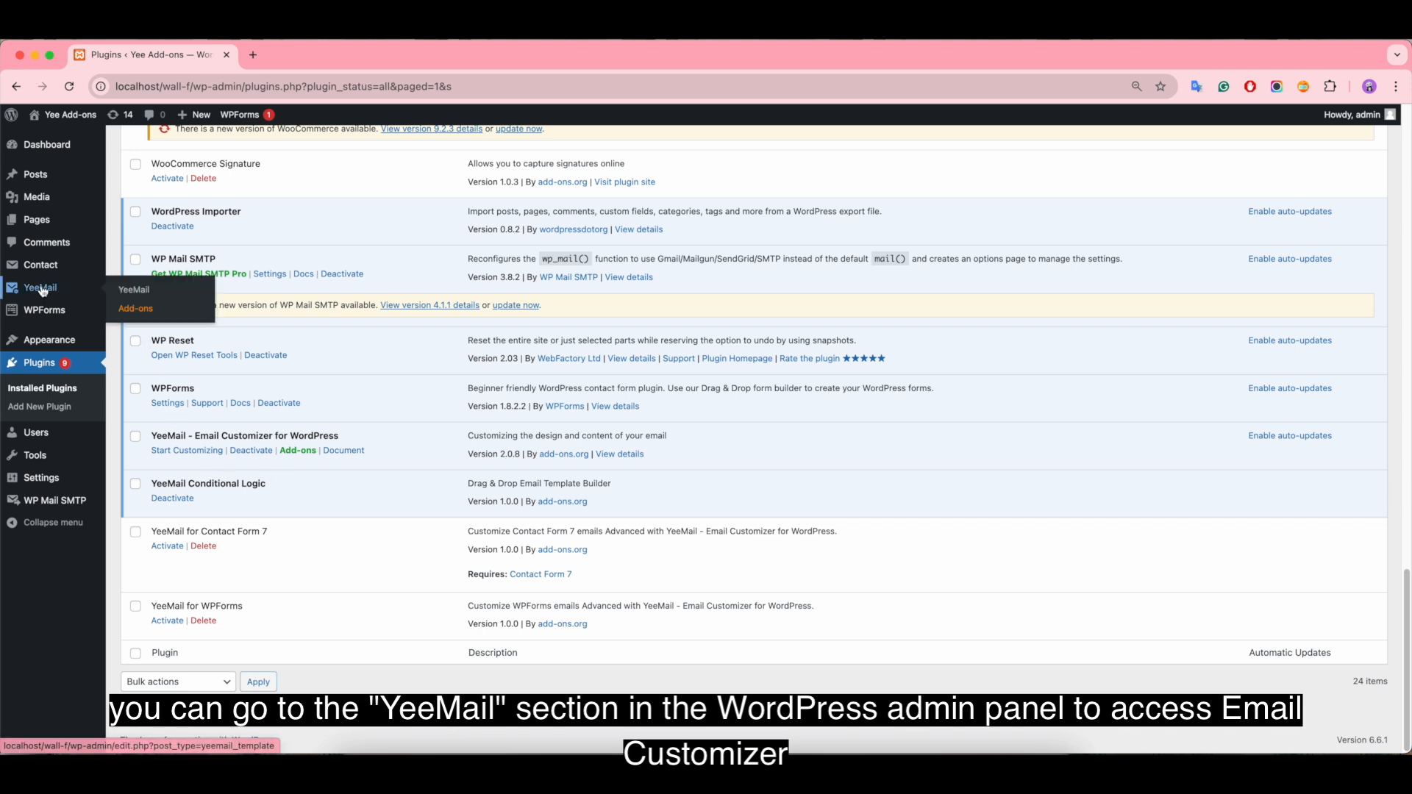
click(134, 291)
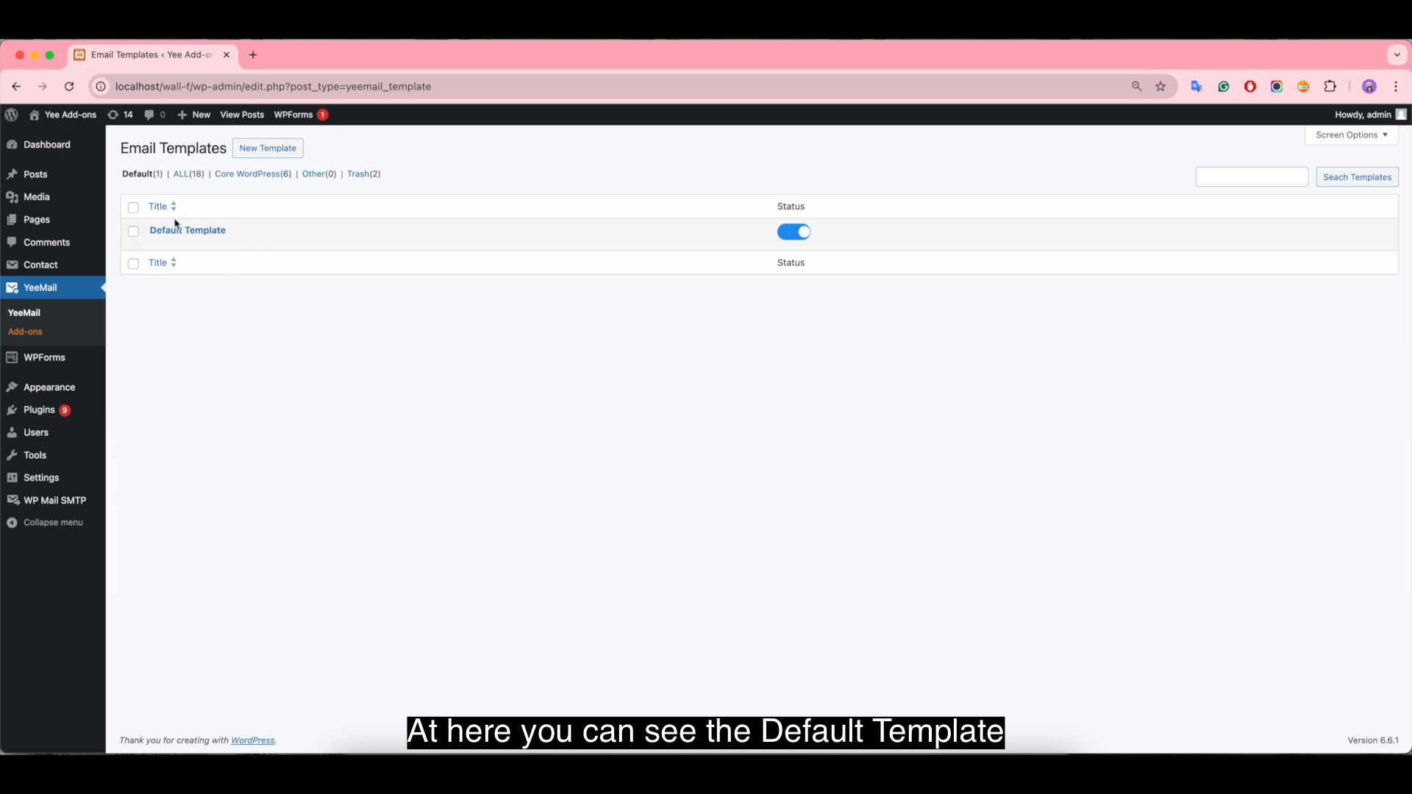
Step: Filter the email templates to Core WordPress, view the Password Reset template in the editor, and return to the list
click(228, 179)
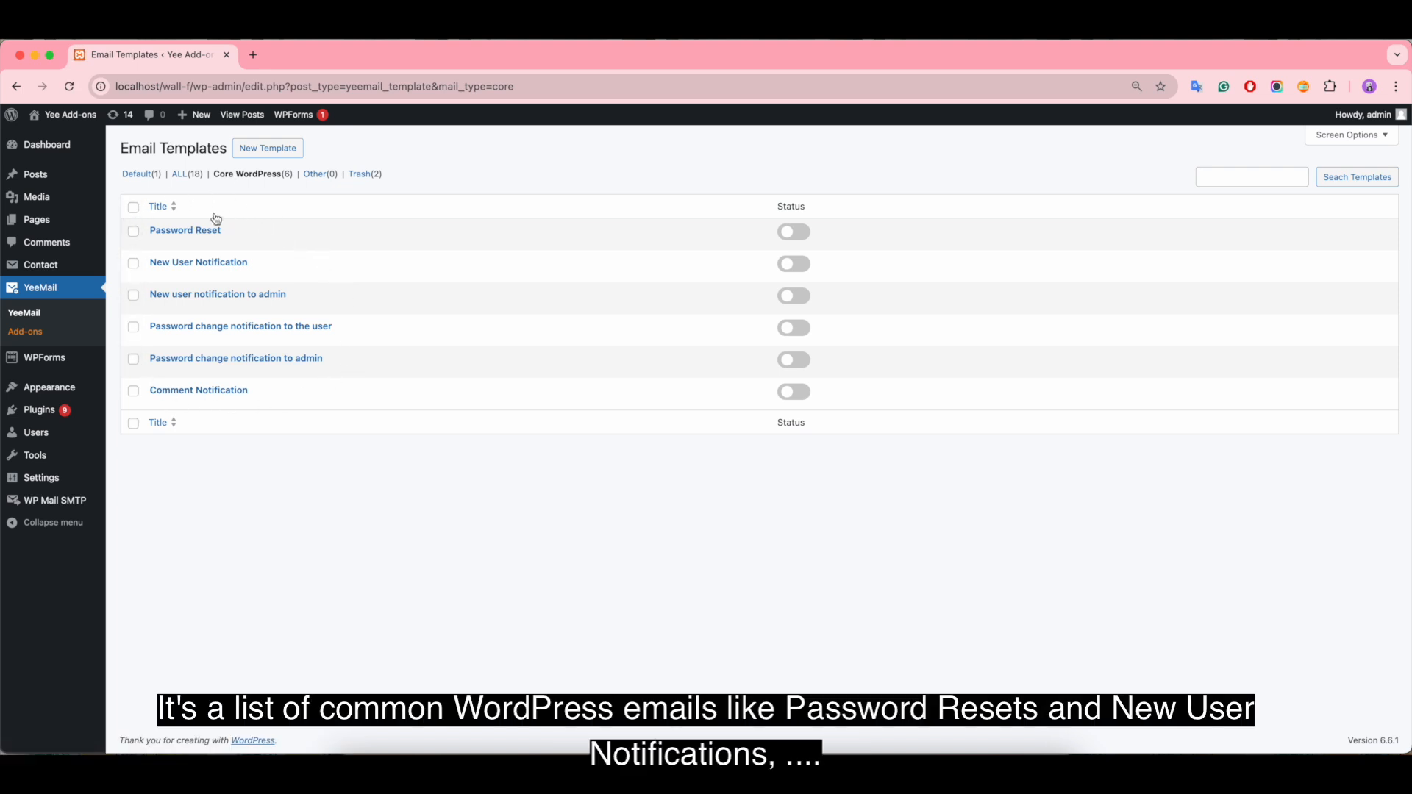
click(179, 232)
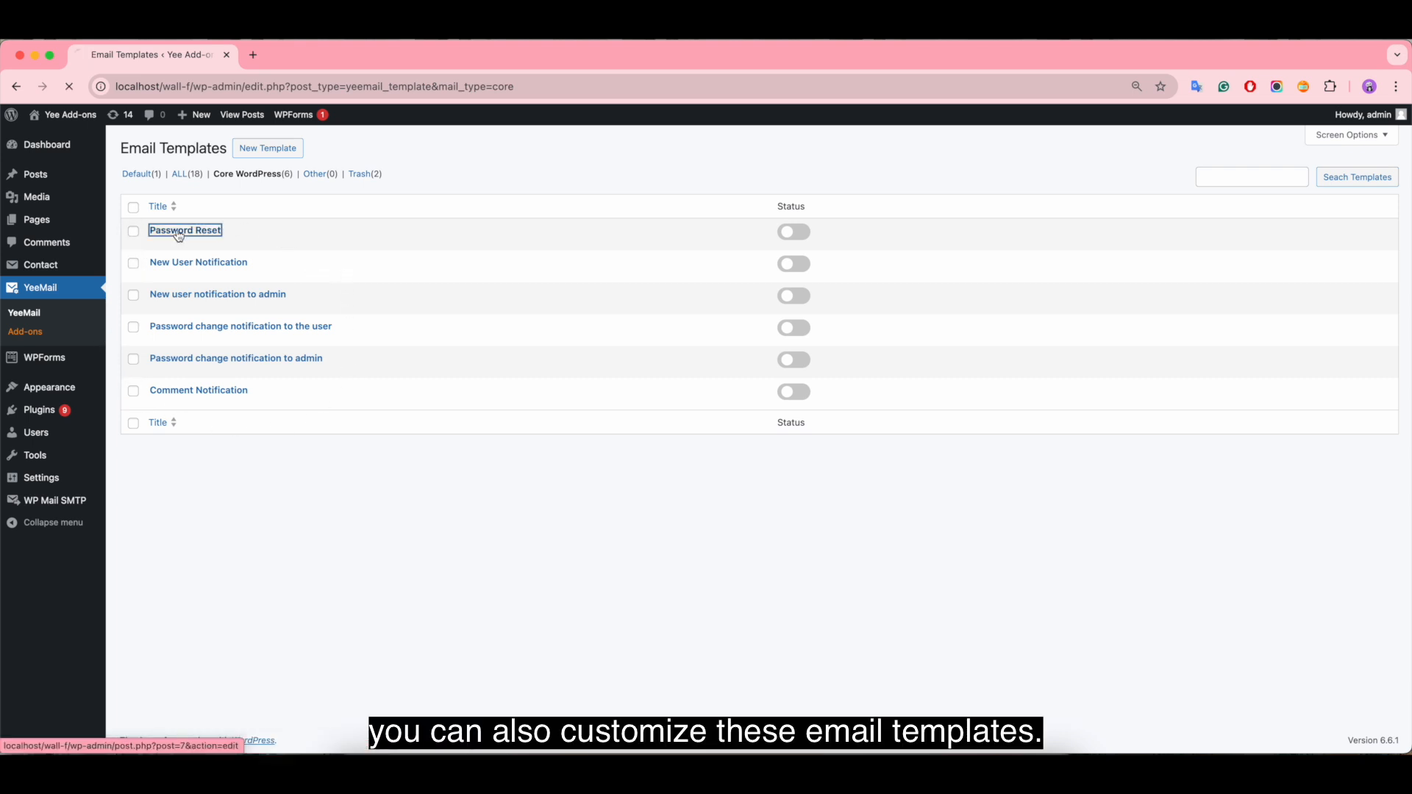
click(15, 87)
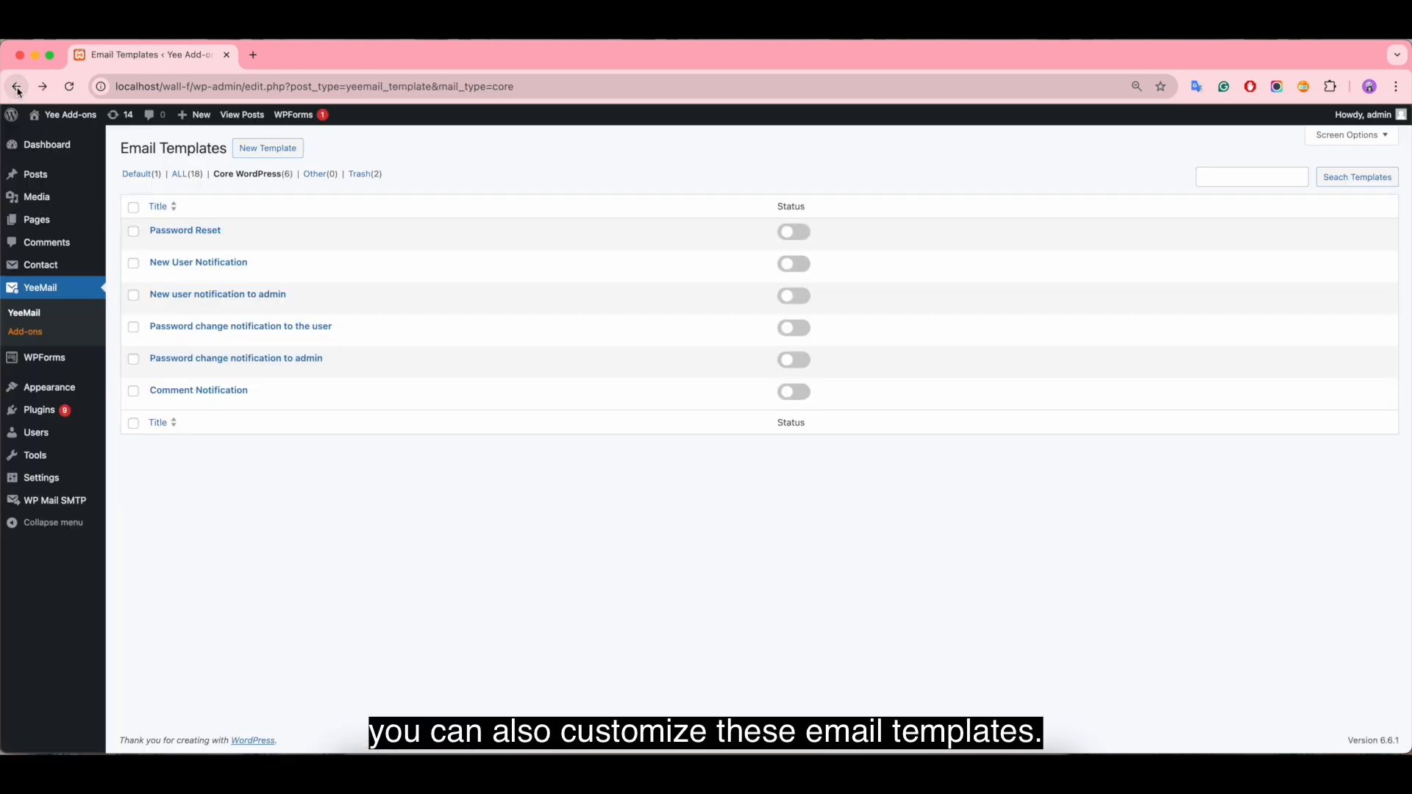
Step: View the New User Notification template's heading, body text and column settings, and go back to the template list
click(188, 265)
click(664, 259)
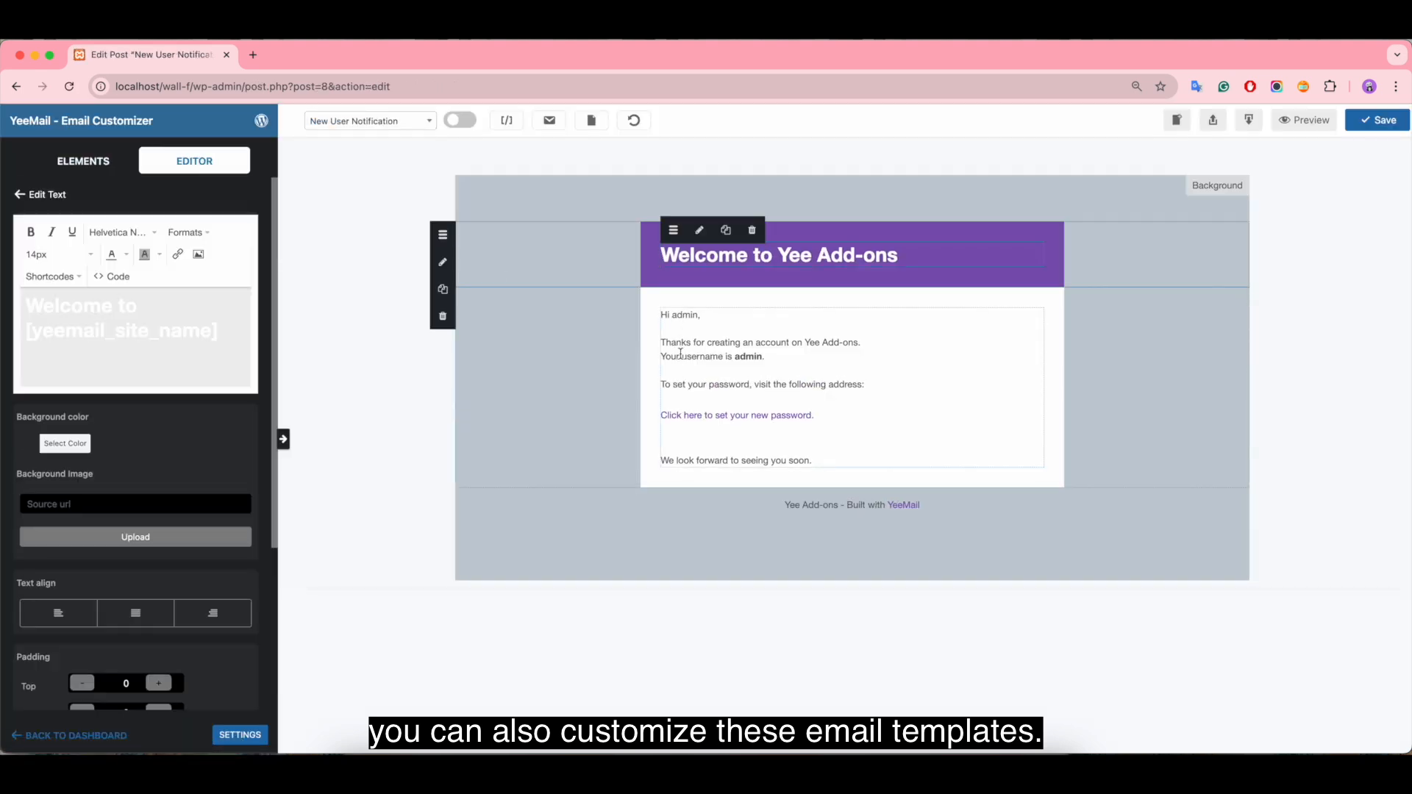
click(679, 351)
click(655, 435)
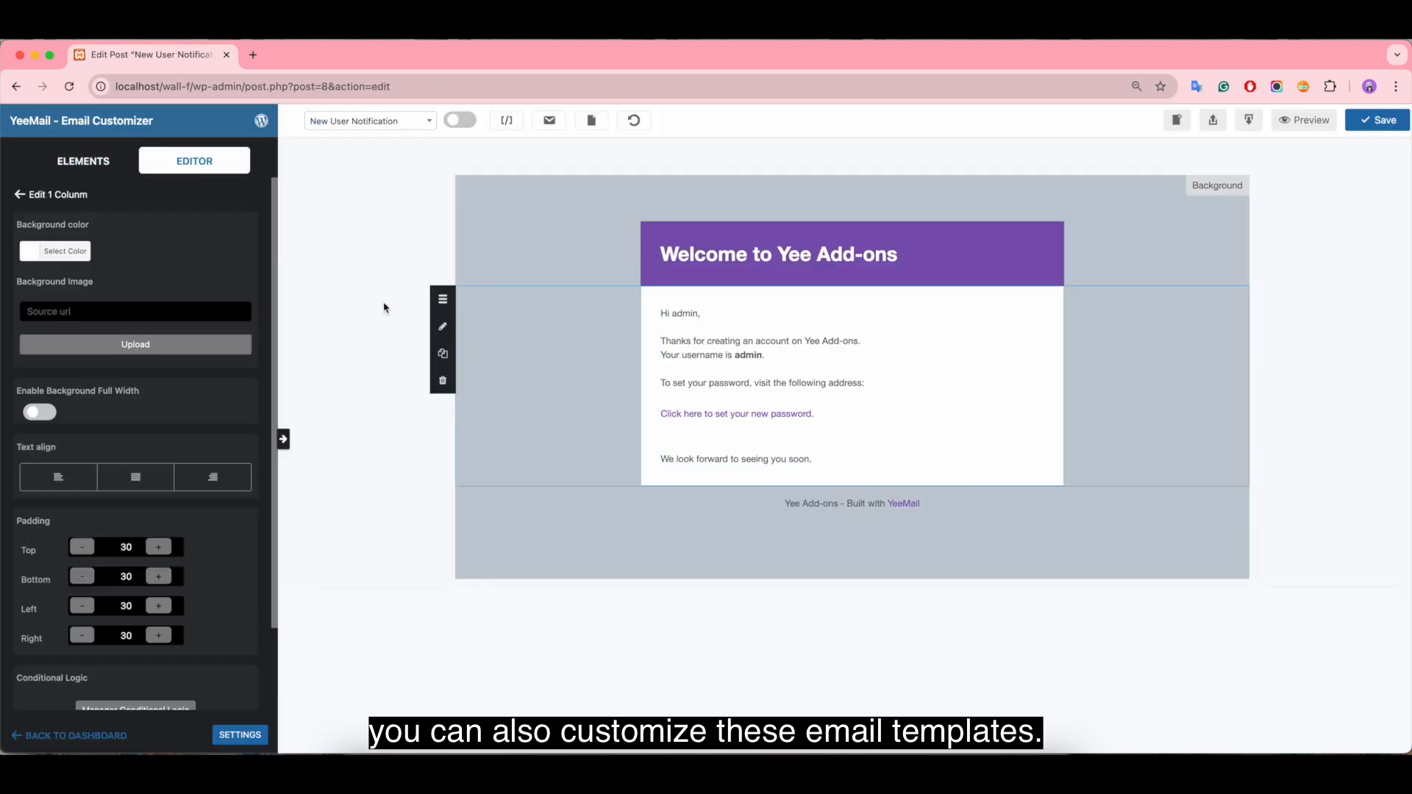
click(16, 86)
Step: Open the Default Template from the list of all templates and inspect its heading text and content column settings
click(187, 175)
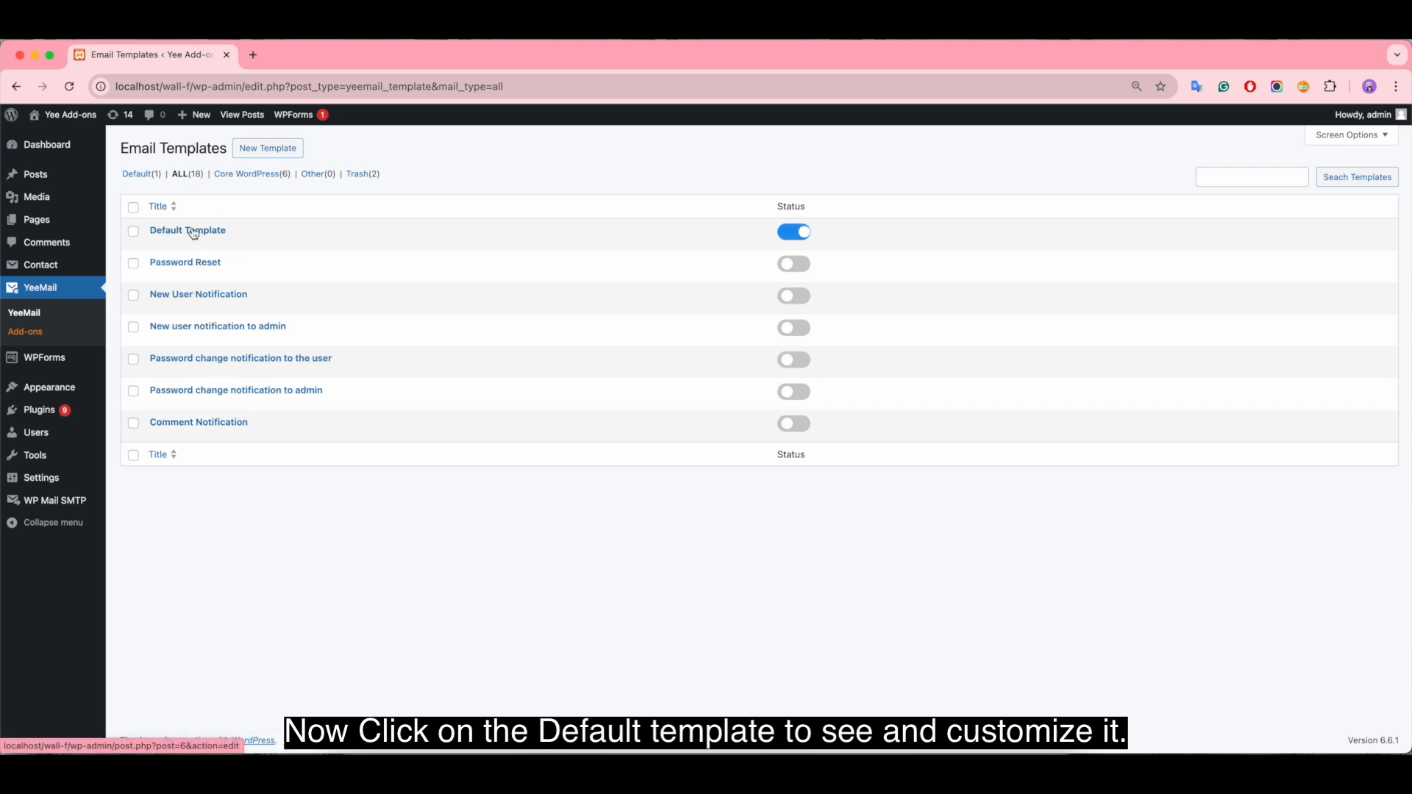
click(193, 232)
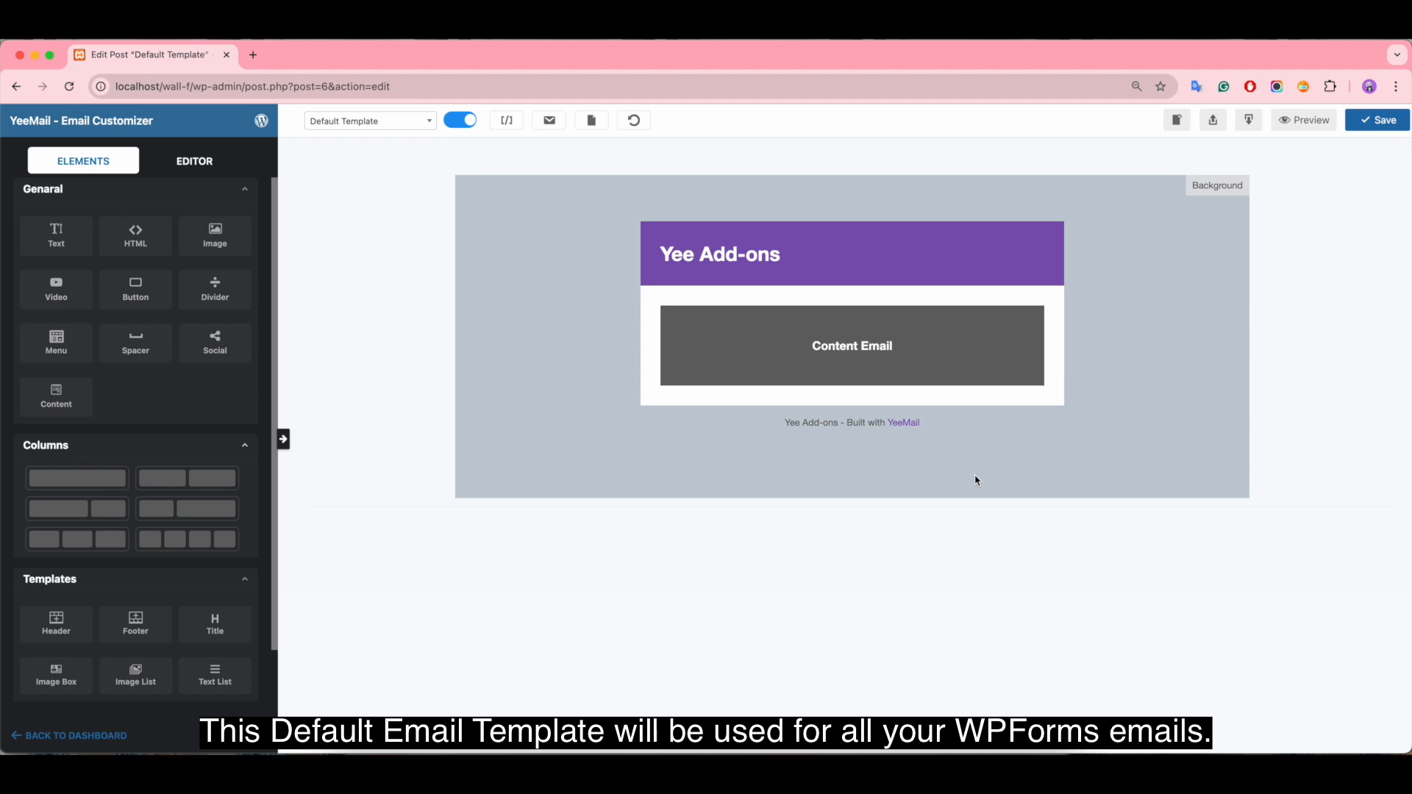
click(754, 256)
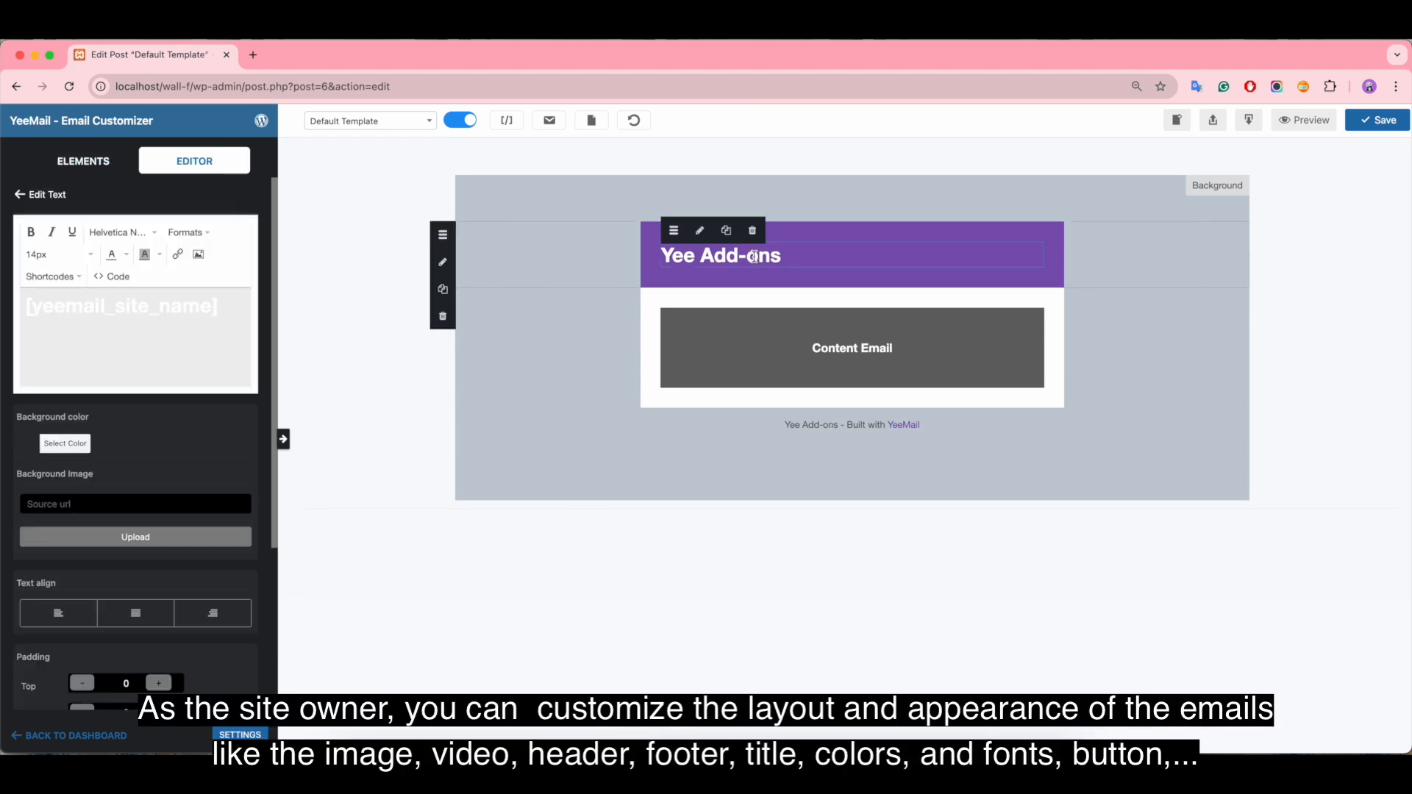
click(655, 312)
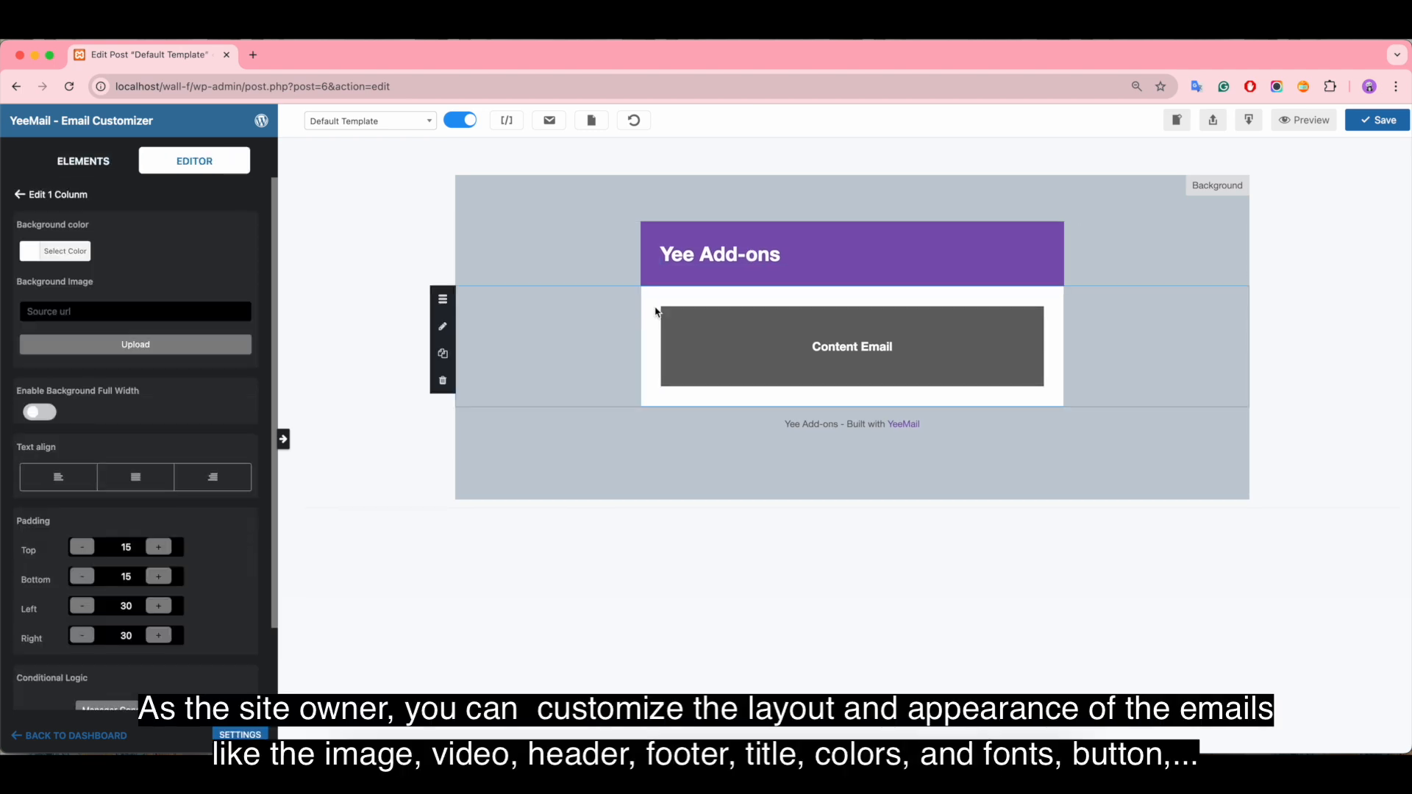
Step: Add an Image element and a Video element above the site name in the template's purple header
click(83, 161)
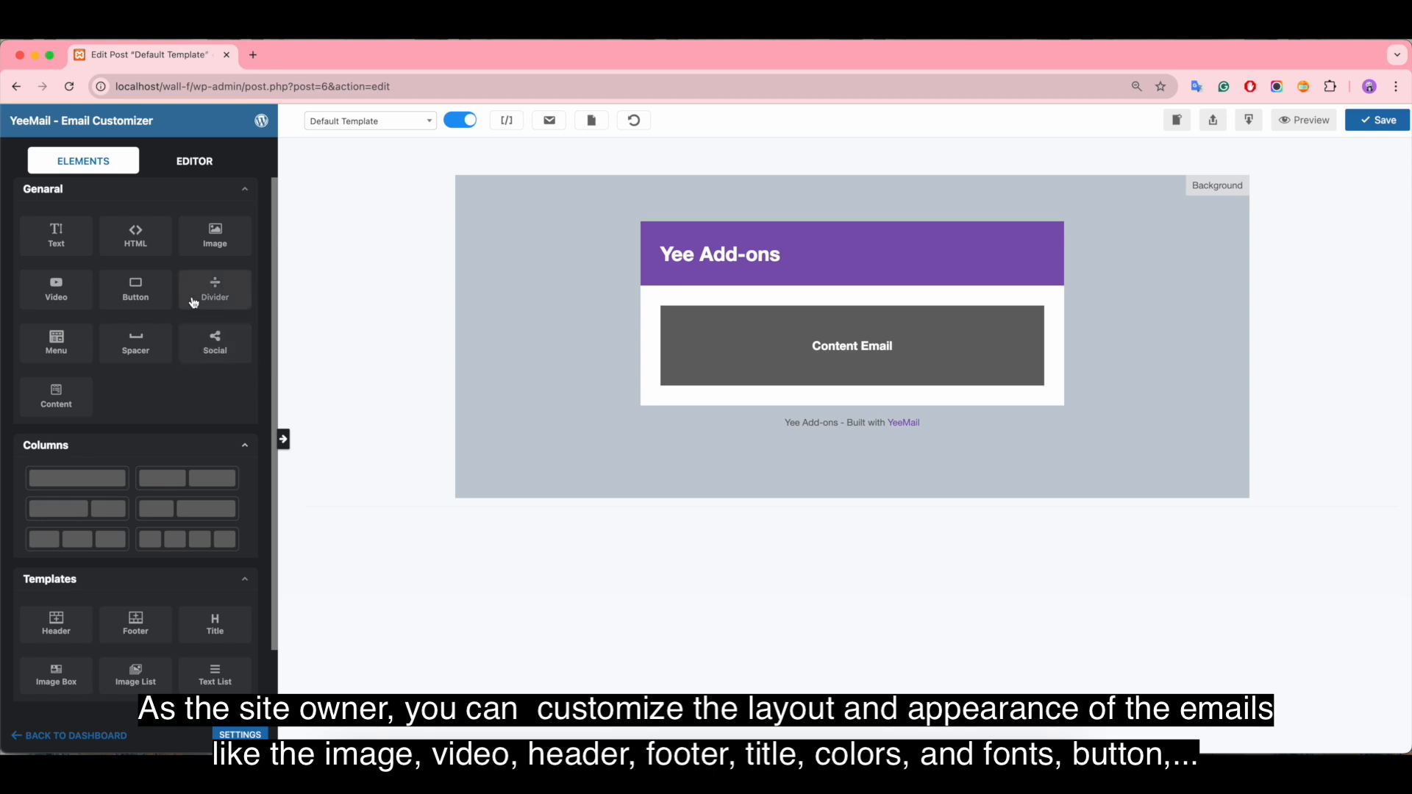
drag(193, 246, 824, 253)
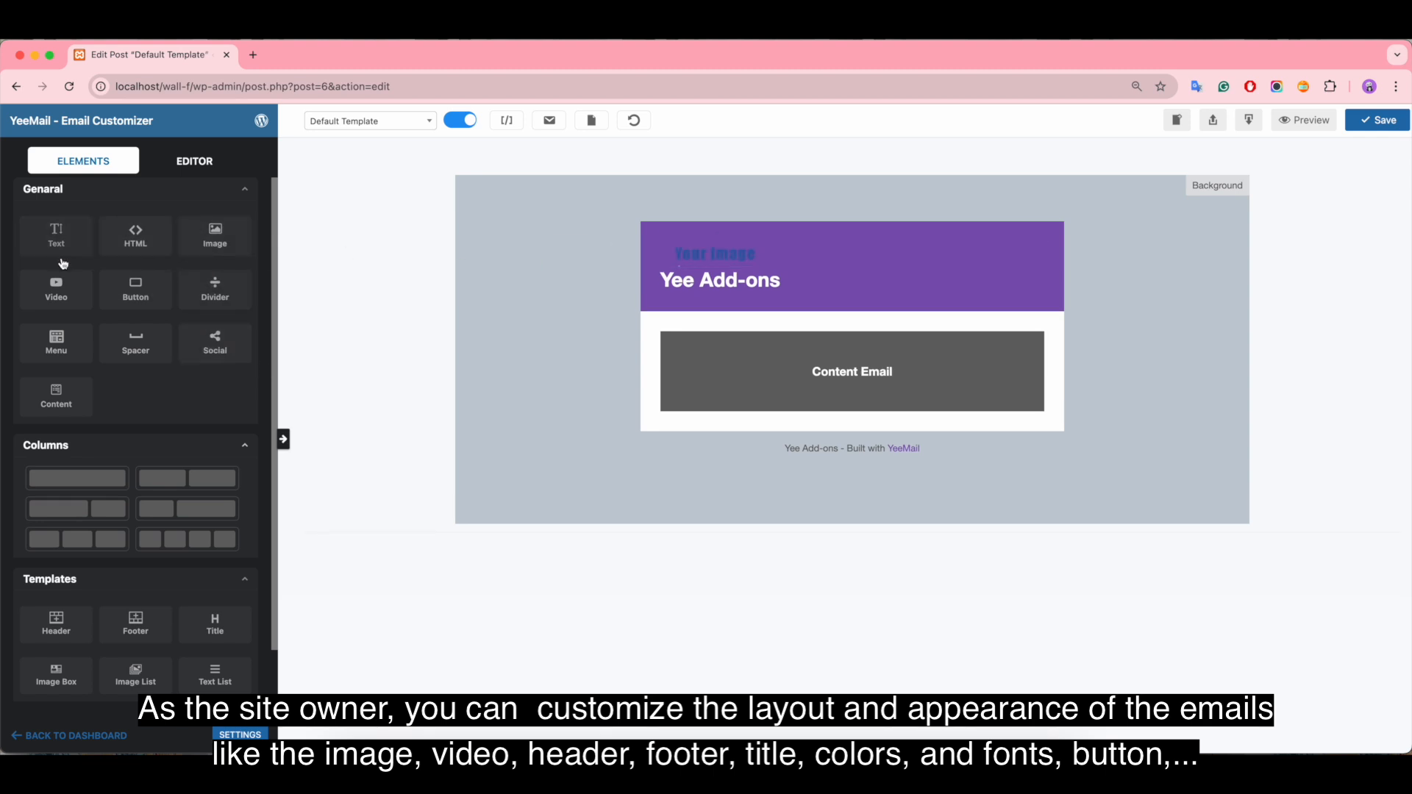
drag(58, 285, 912, 269)
Step: Insert an Image List block and a Title block between the header and the Content Email block
scroll(135, 479, down, 2)
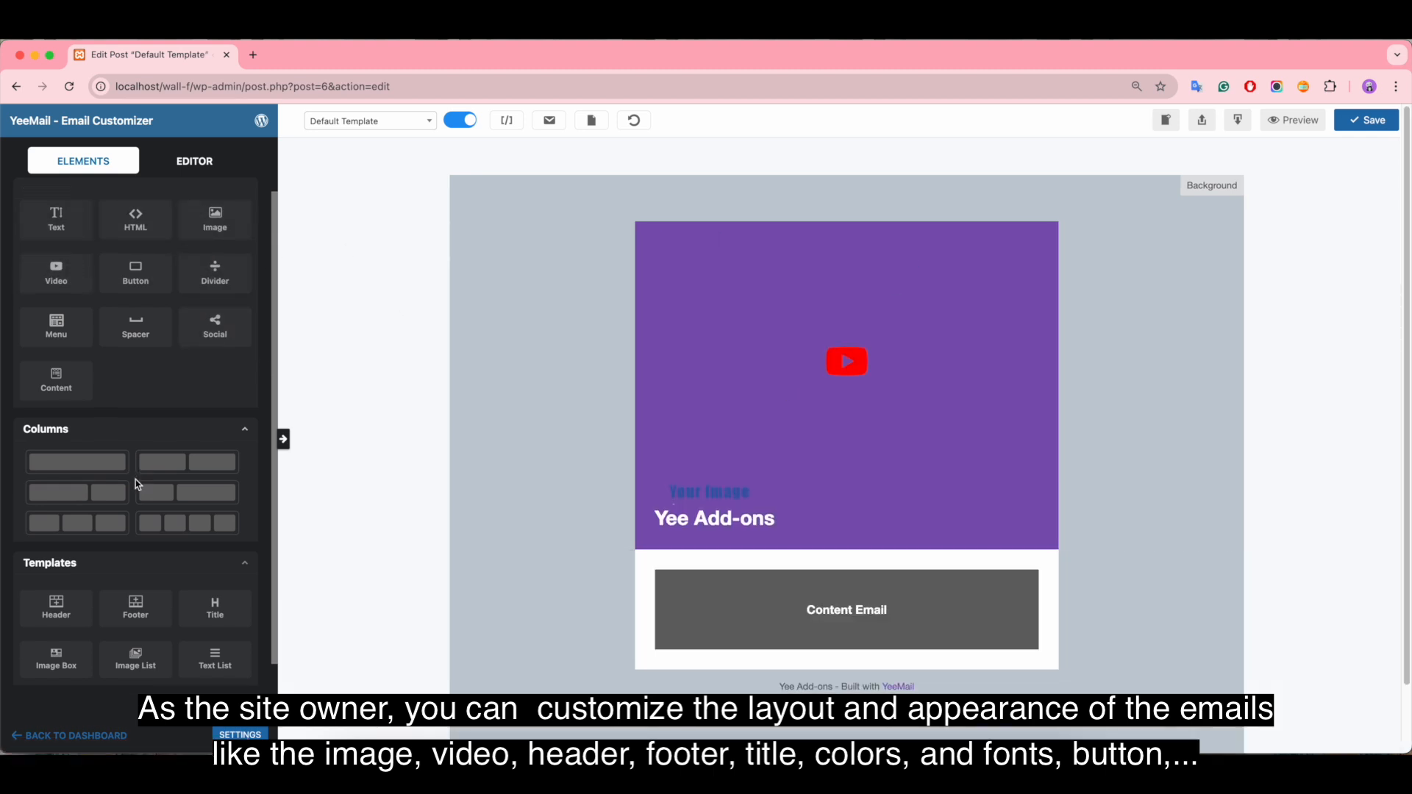
drag(135, 609, 780, 572)
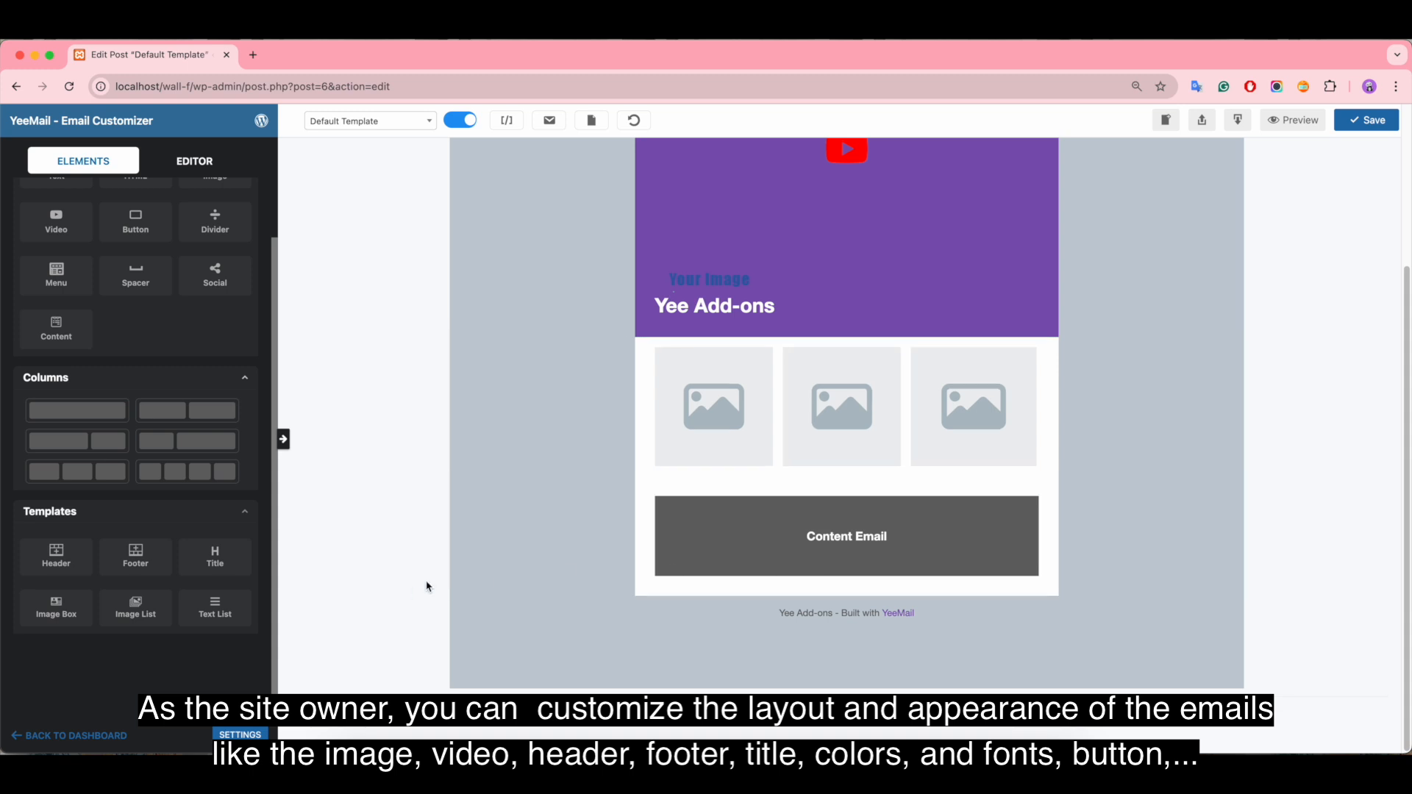
drag(234, 566, 648, 501)
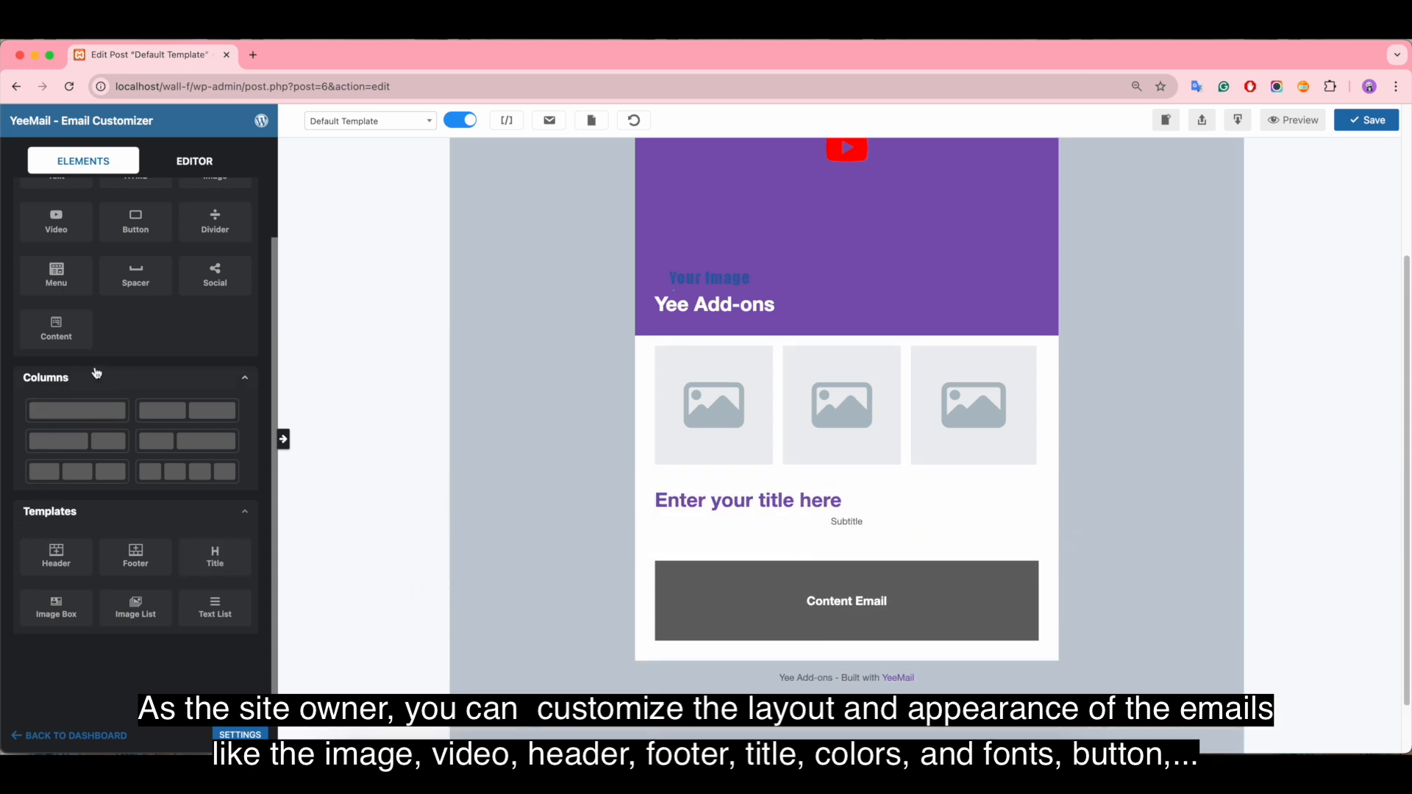
Step: Delete the video element from the template's purple header
scroll(949, 427, up, 3)
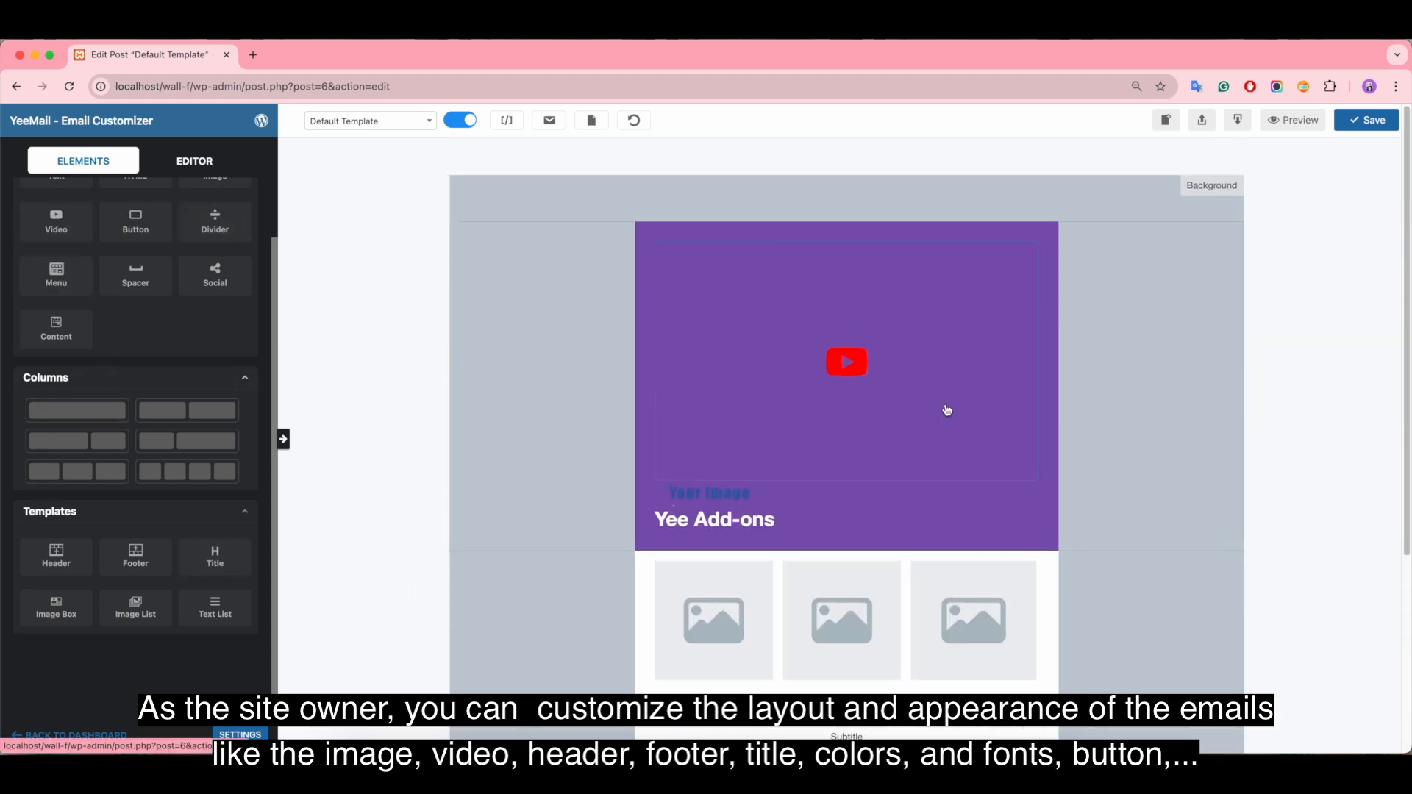
click(750, 234)
click(749, 233)
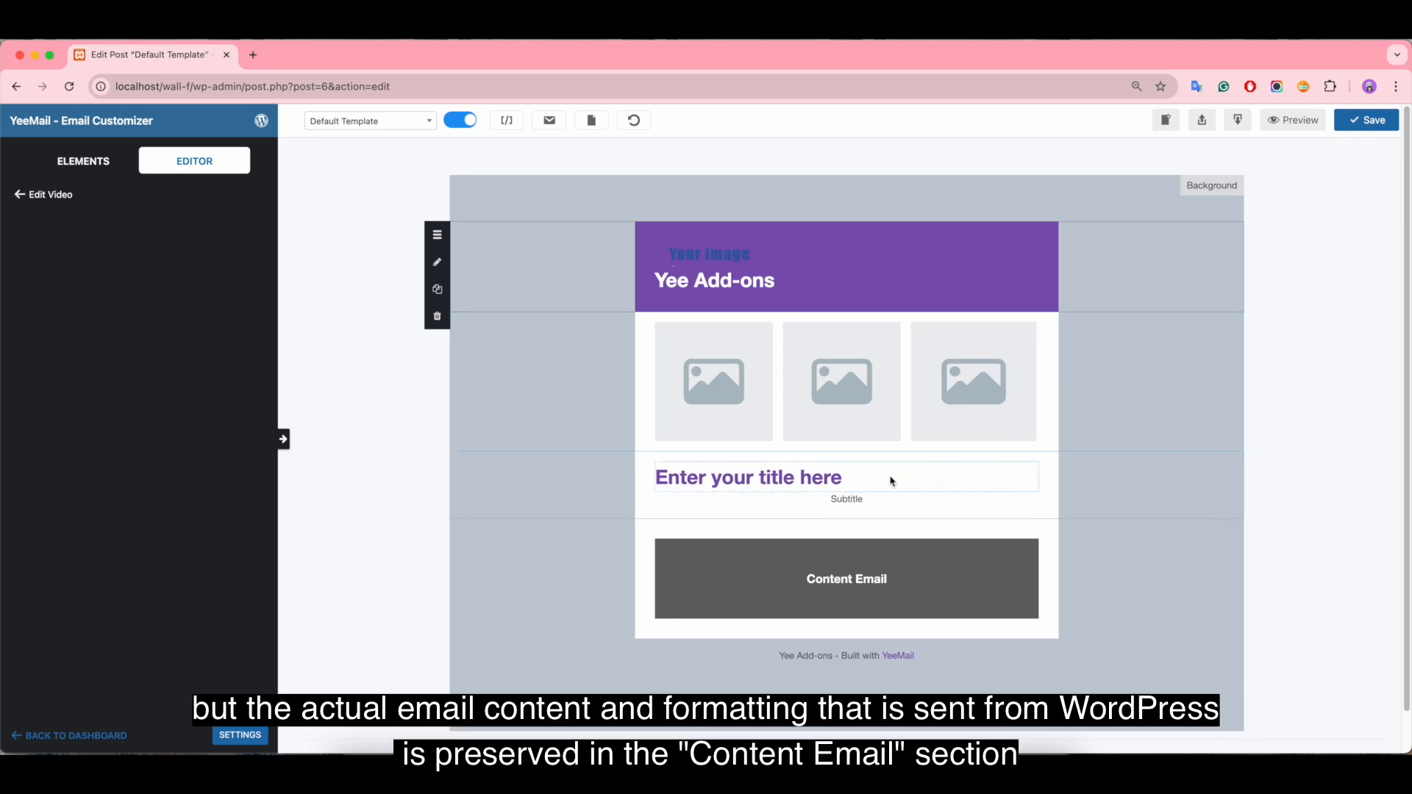
Step: Inspect the Content Email block and its column settings, and reset the template, discarding the unsaved changes
click(647, 551)
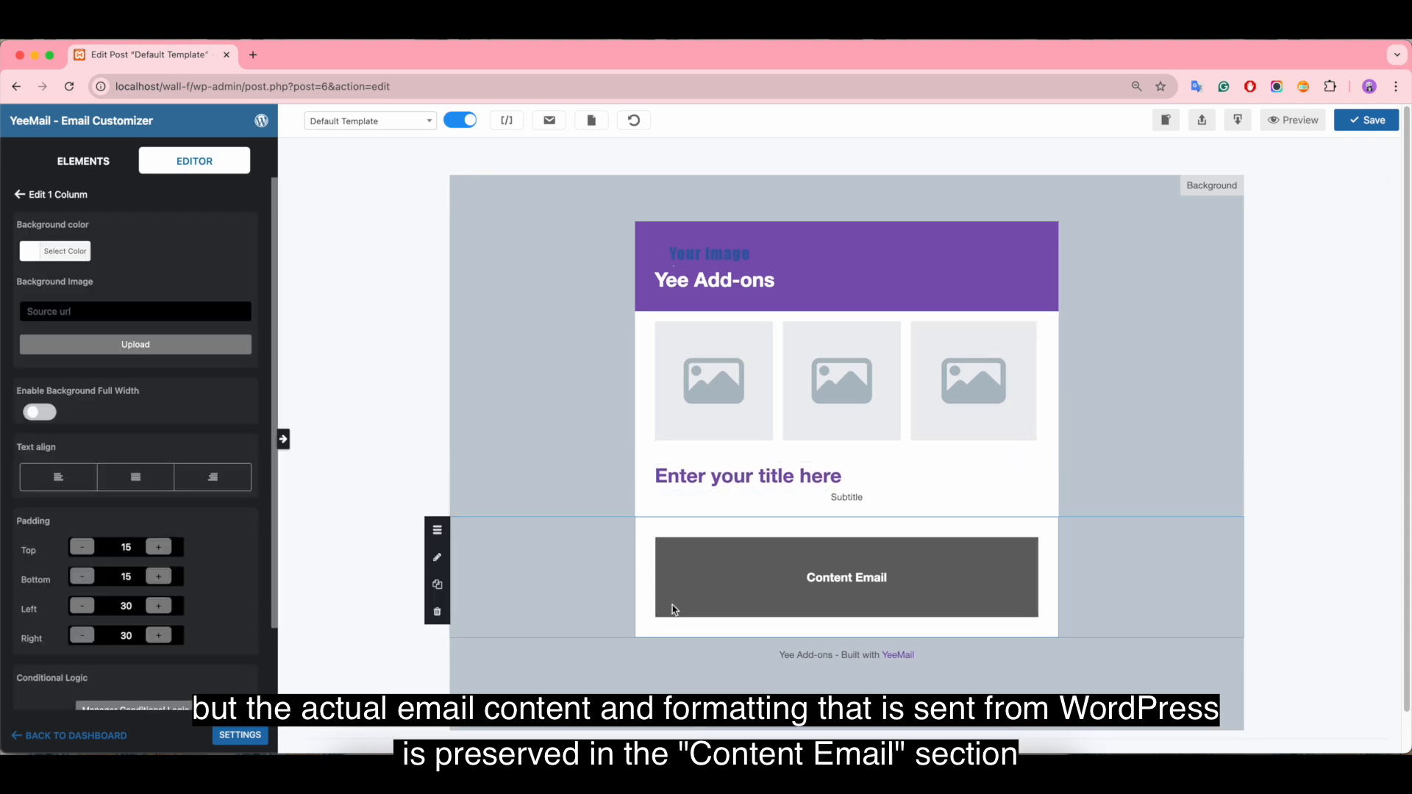
click(863, 571)
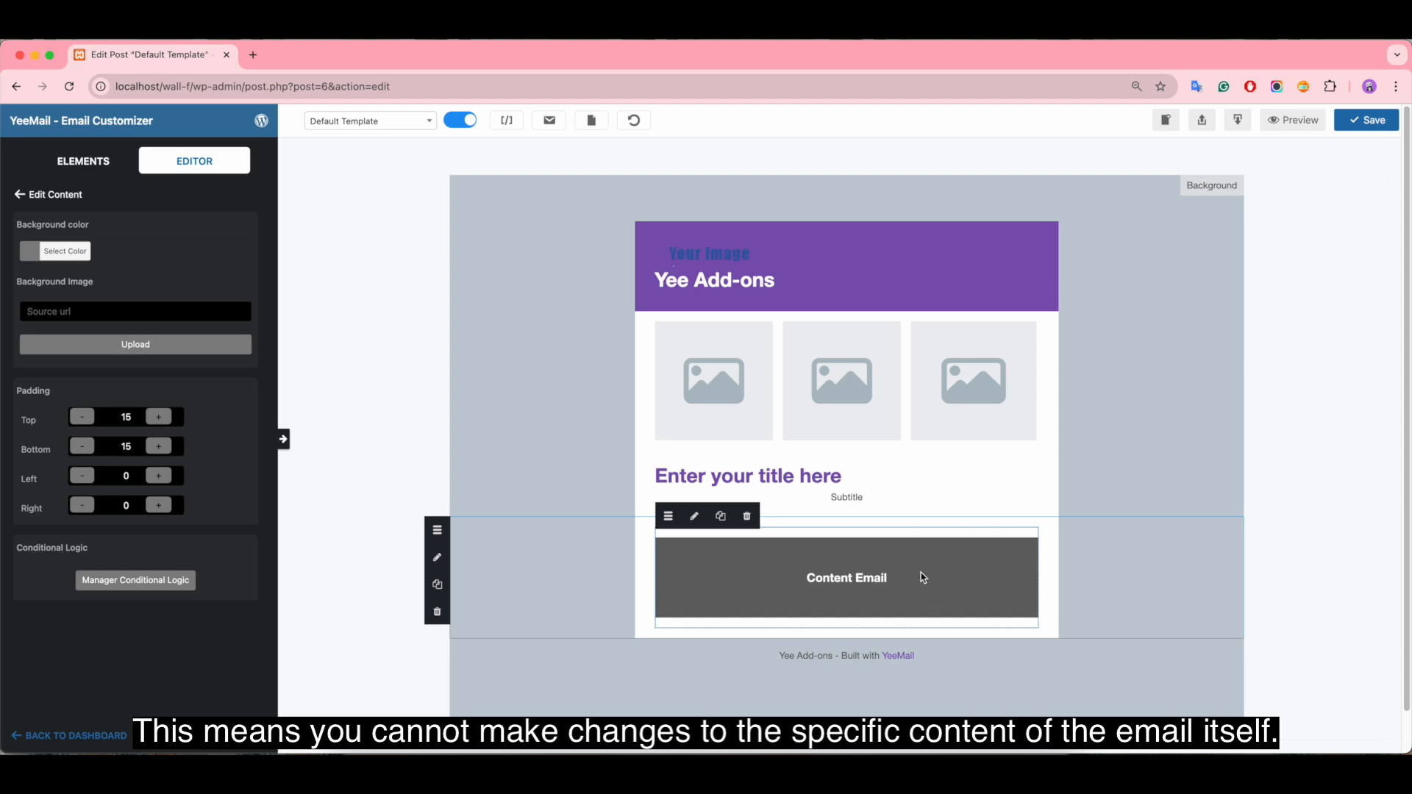
click(636, 121)
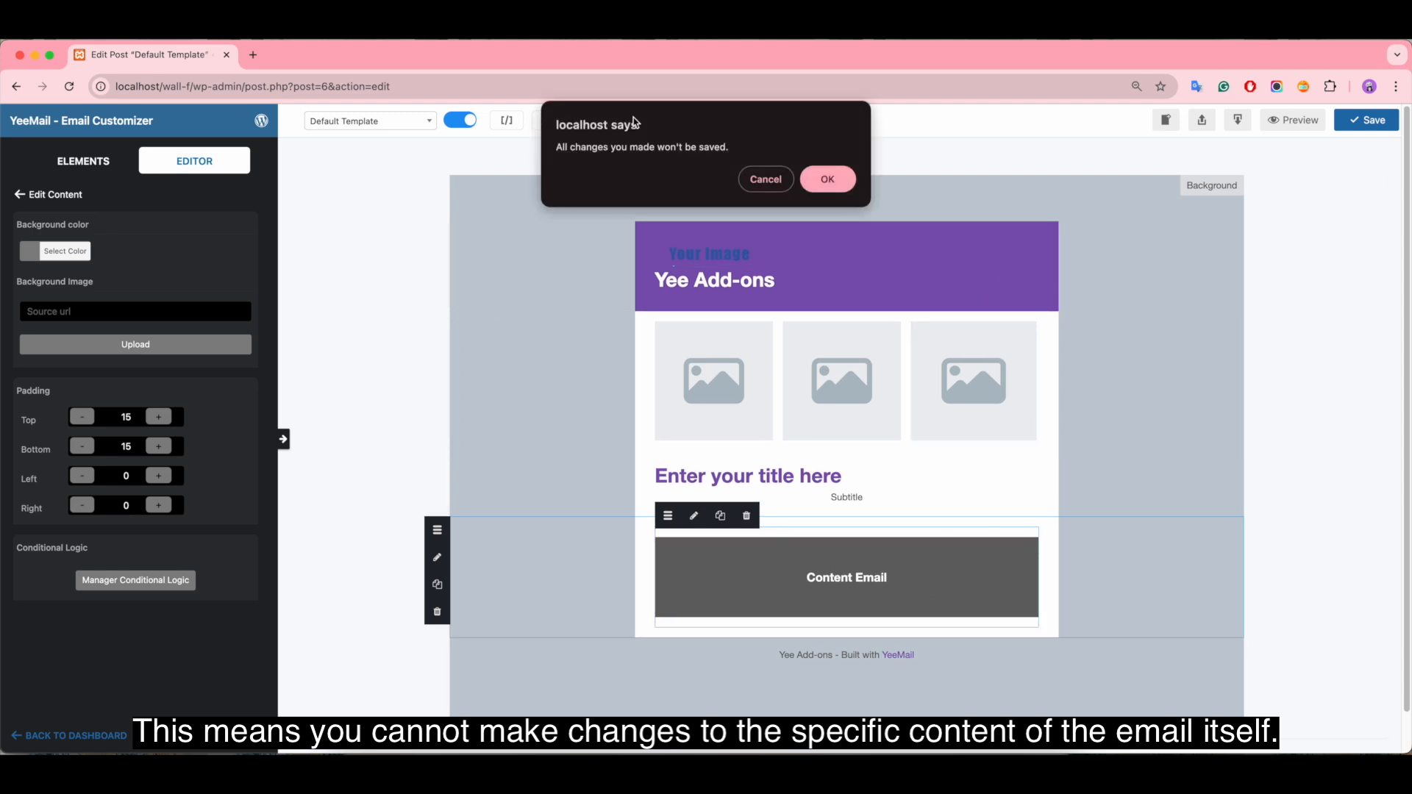
click(826, 185)
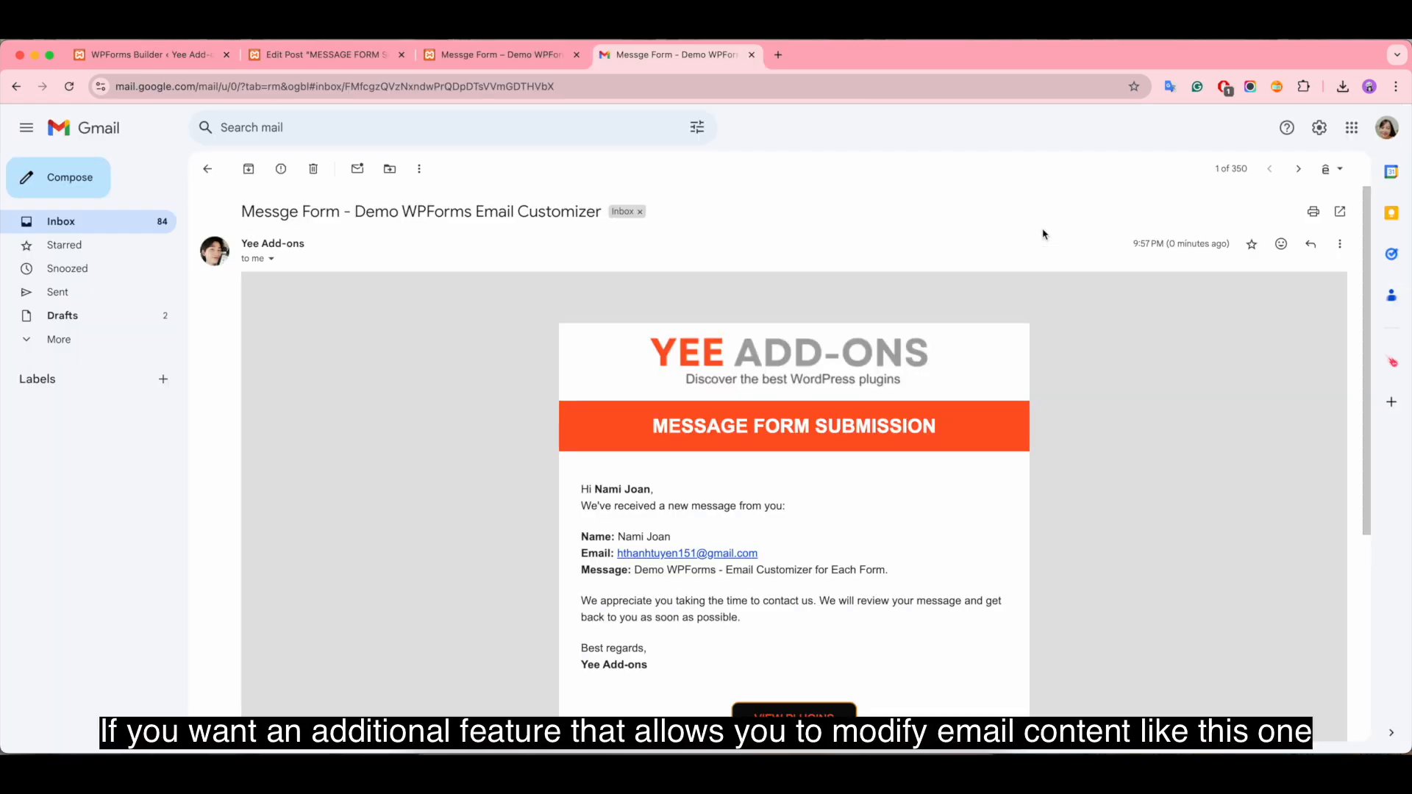
Step: Examine the Message Form Submission email in Gmail, highlighting its form field lines and the thank-you paragraph
scroll(1154, 342, down, 2)
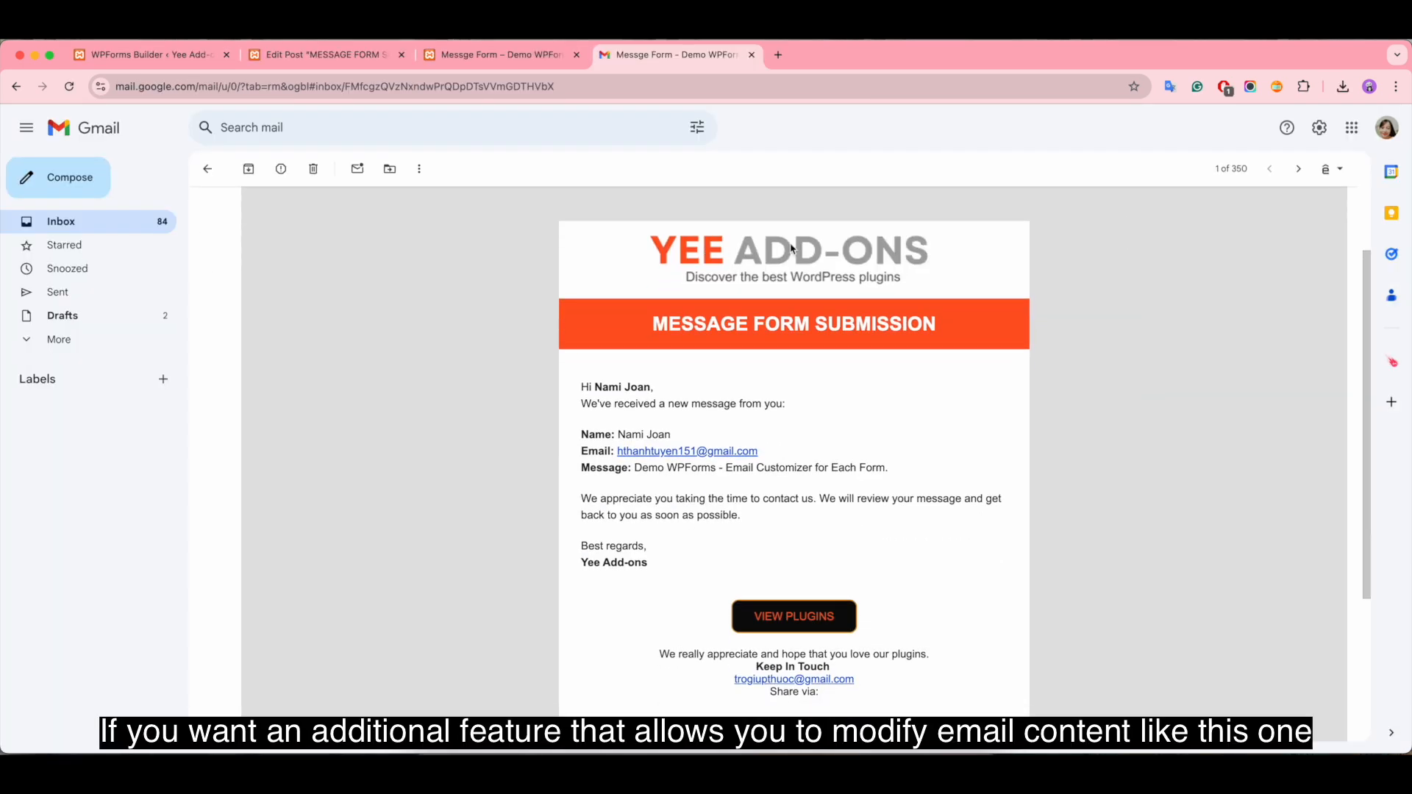
scroll(1186, 423, down, 3)
scroll(1209, 426, up, 4)
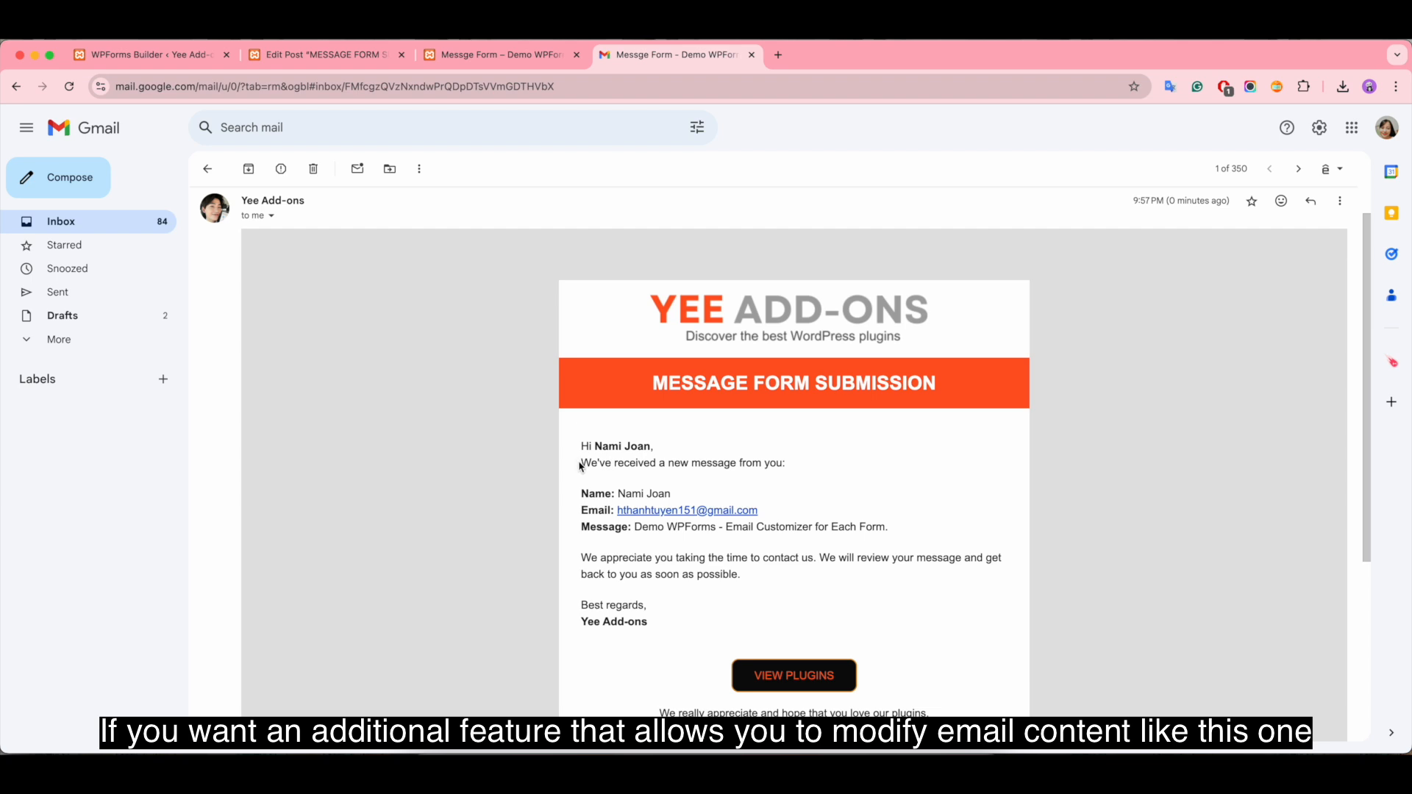
drag(580, 490, 919, 523)
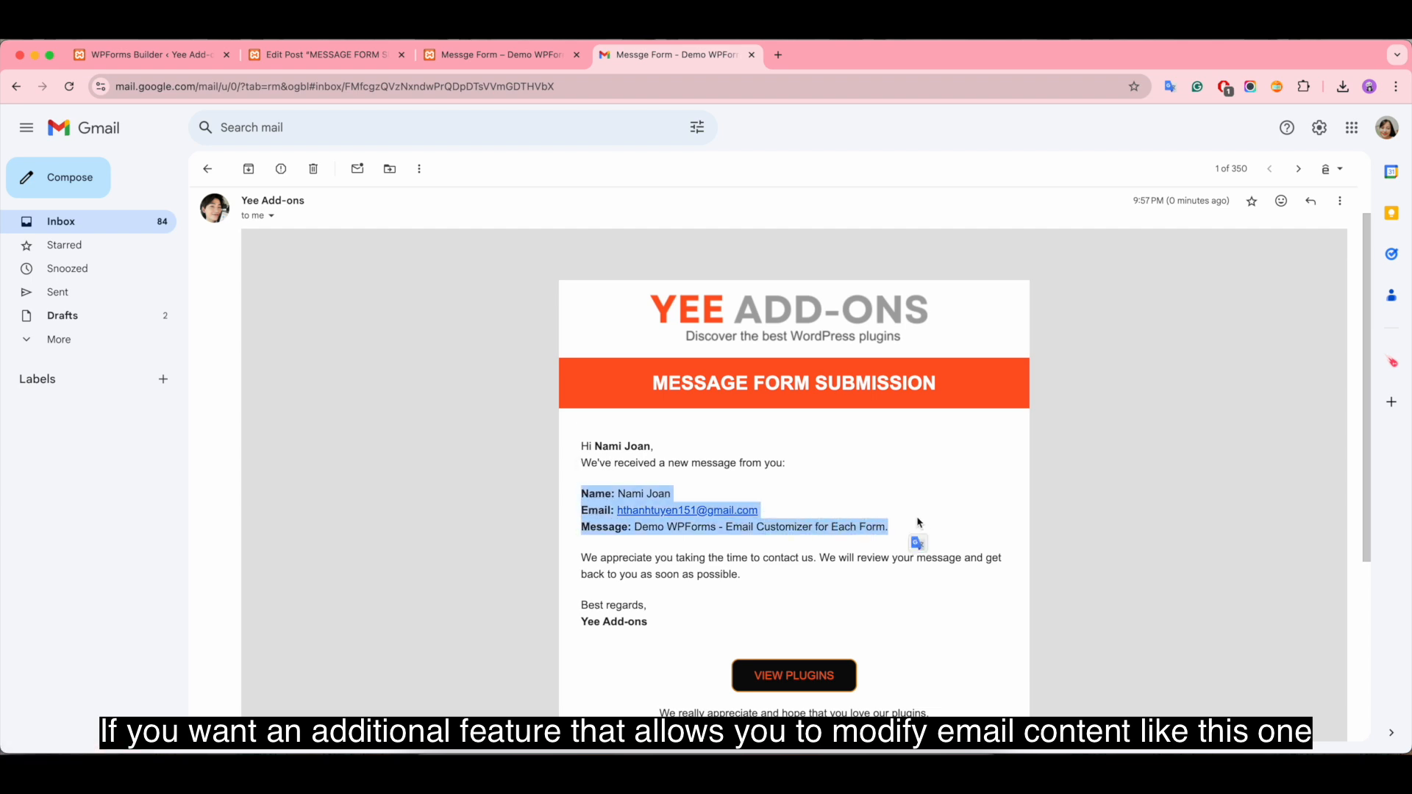
drag(756, 578, 575, 546)
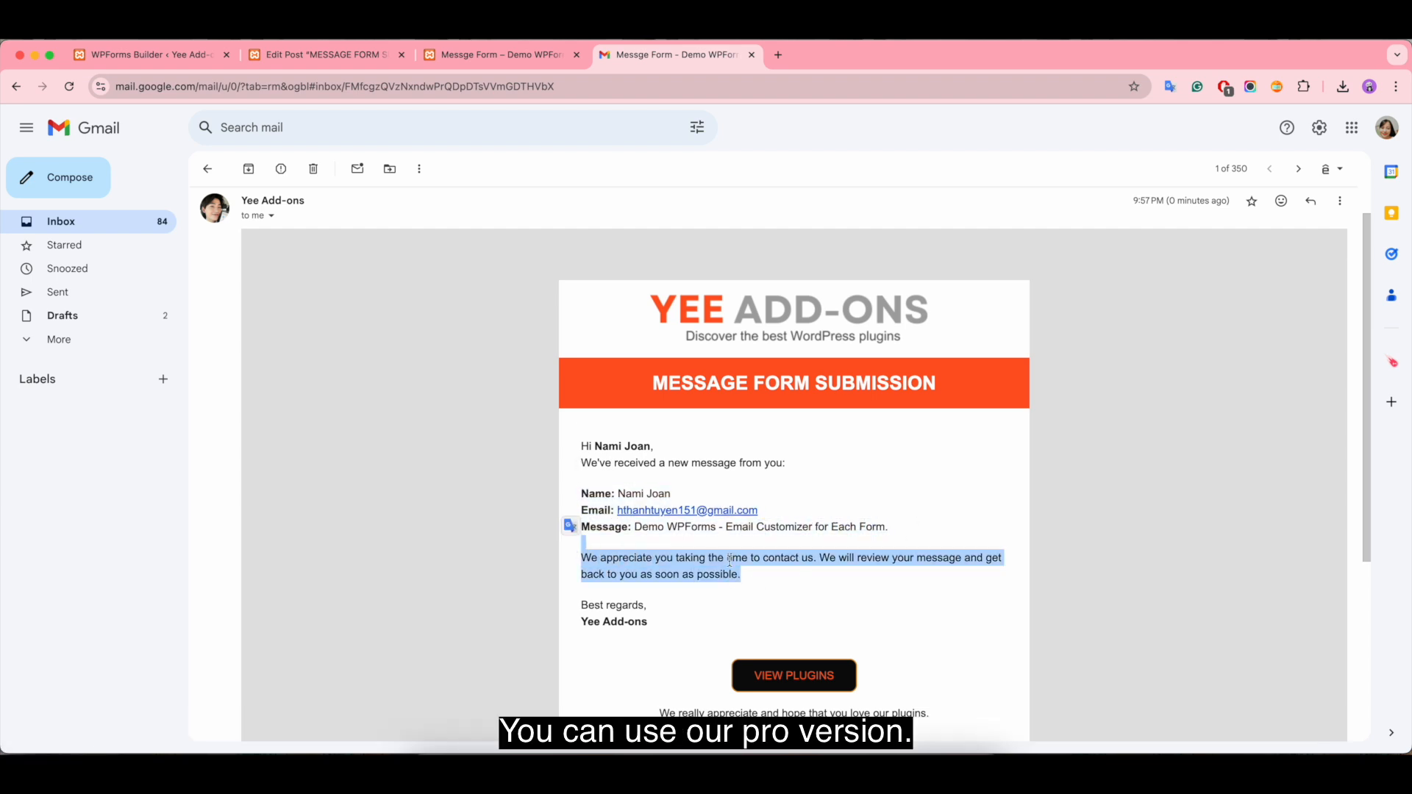
click(670, 624)
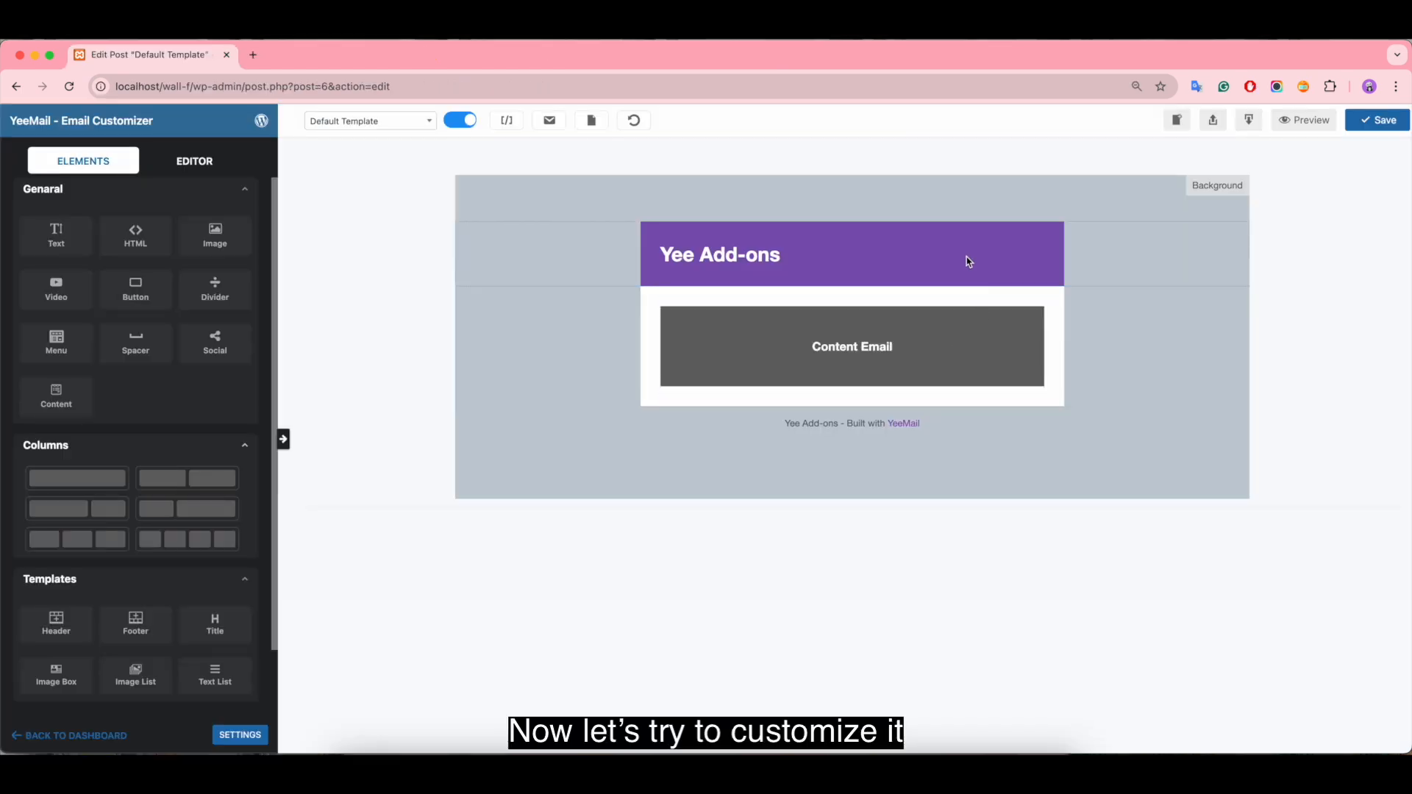
Step: Replace the purple Yee Add-ons header with a one-column row containing an Image element, above the Content Email block
click(634, 234)
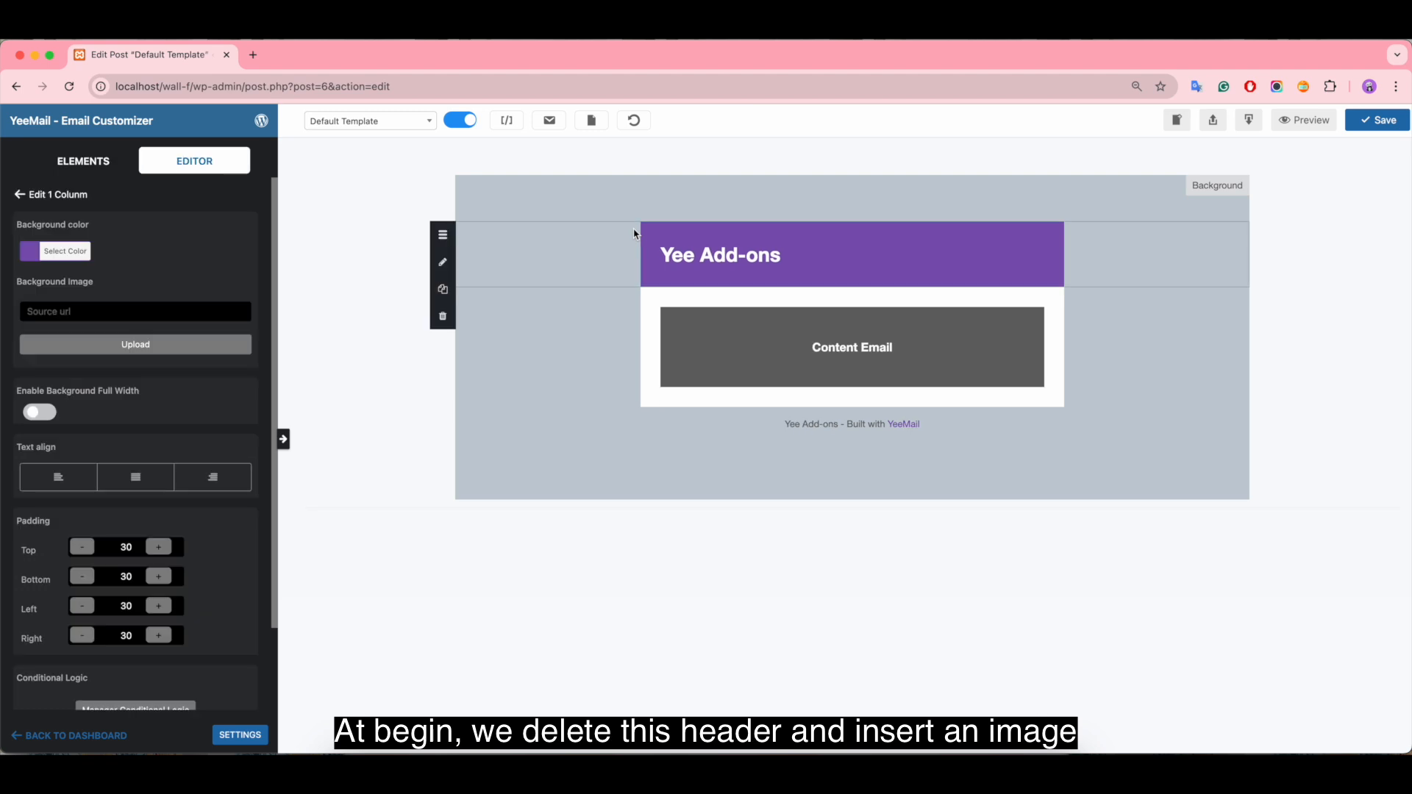
click(441, 317)
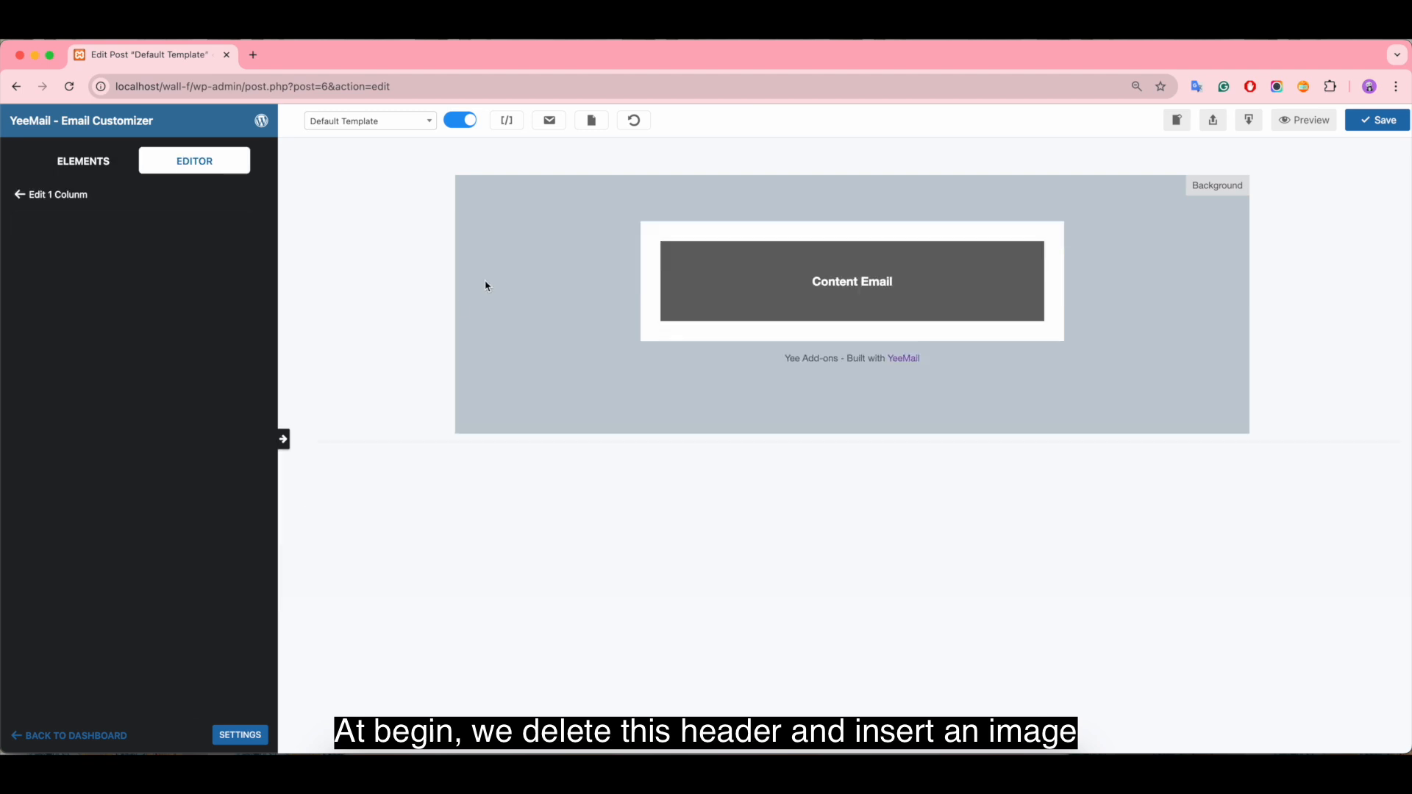
click(87, 170)
drag(77, 478, 632, 232)
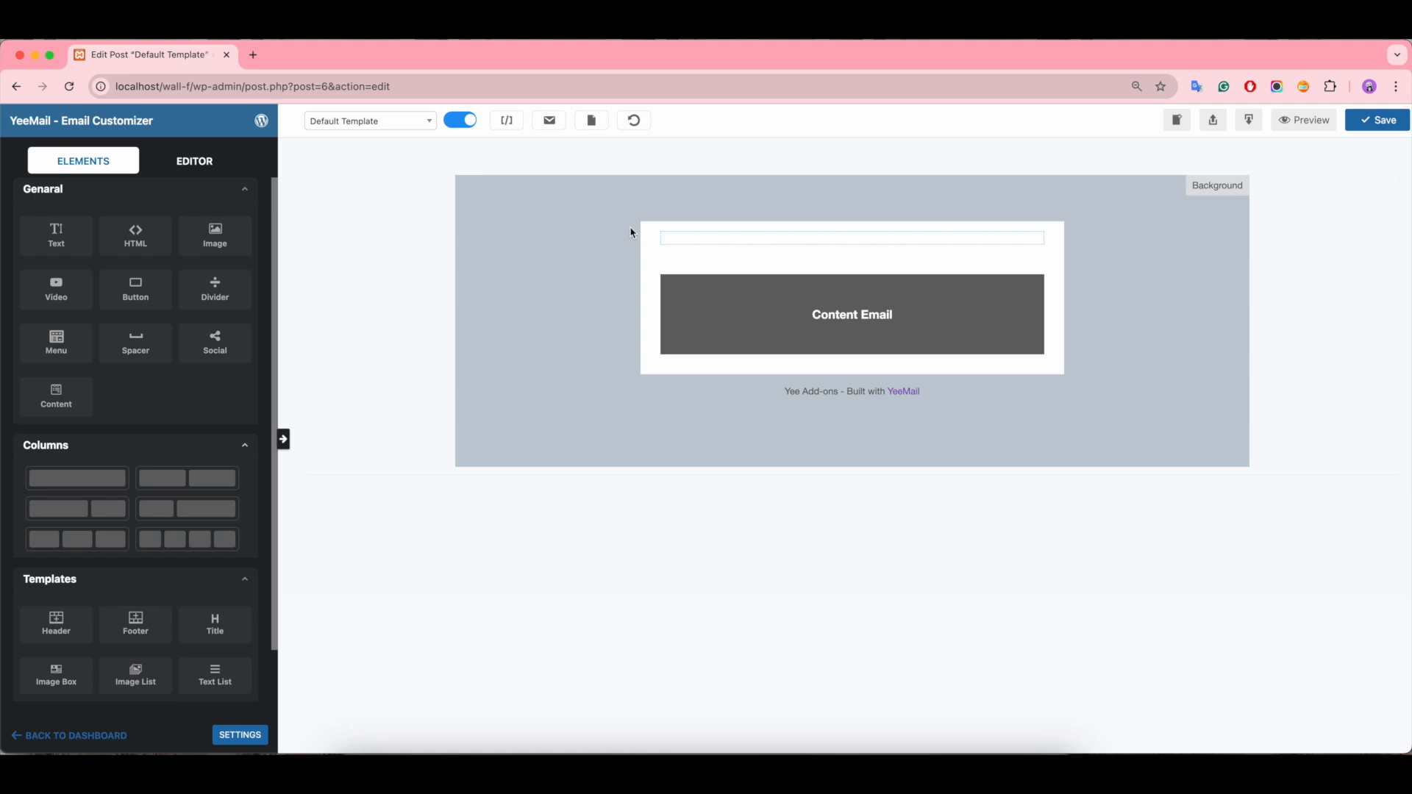
drag(204, 240, 731, 245)
click(731, 244)
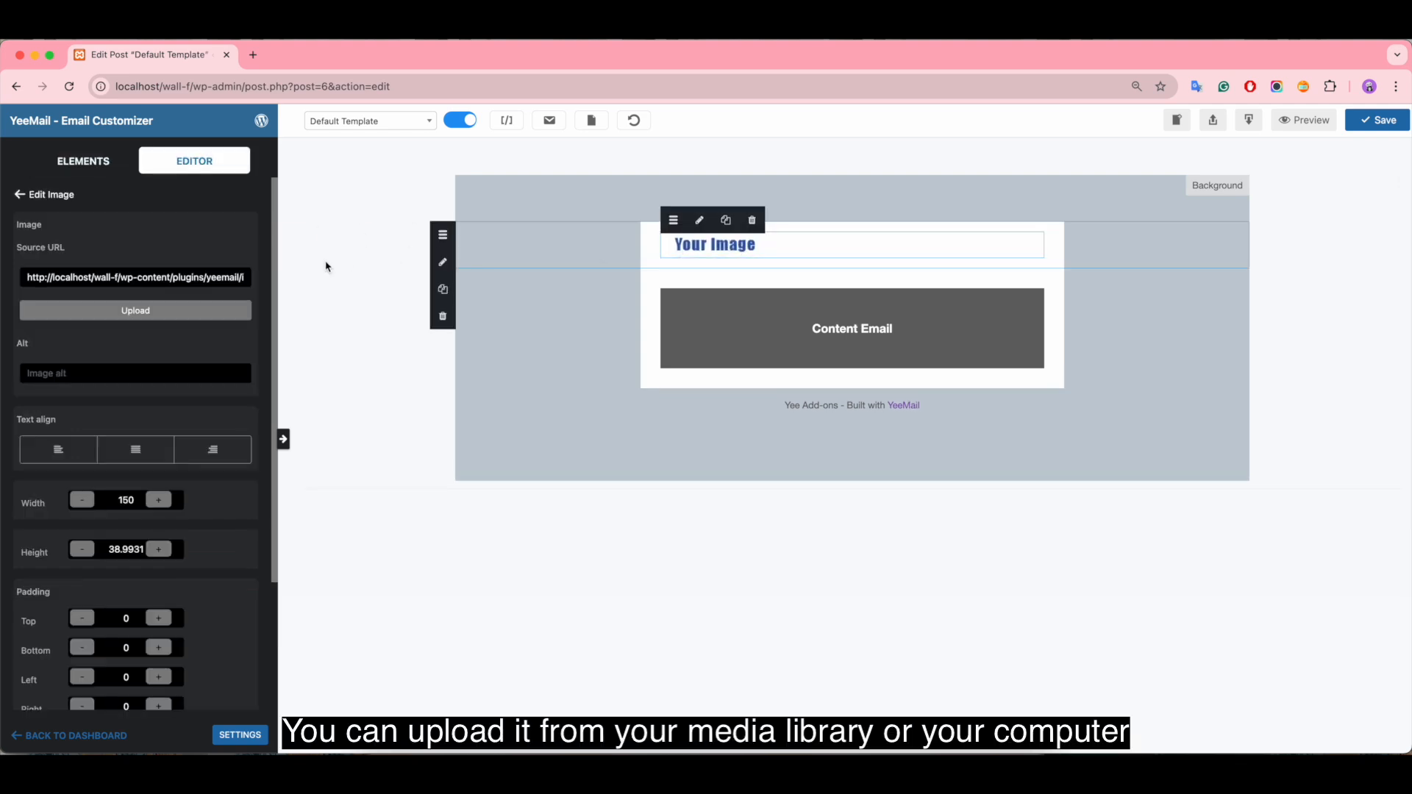
Step: Look at the file upload and media library options for the image, and close them without choosing an image
click(133, 311)
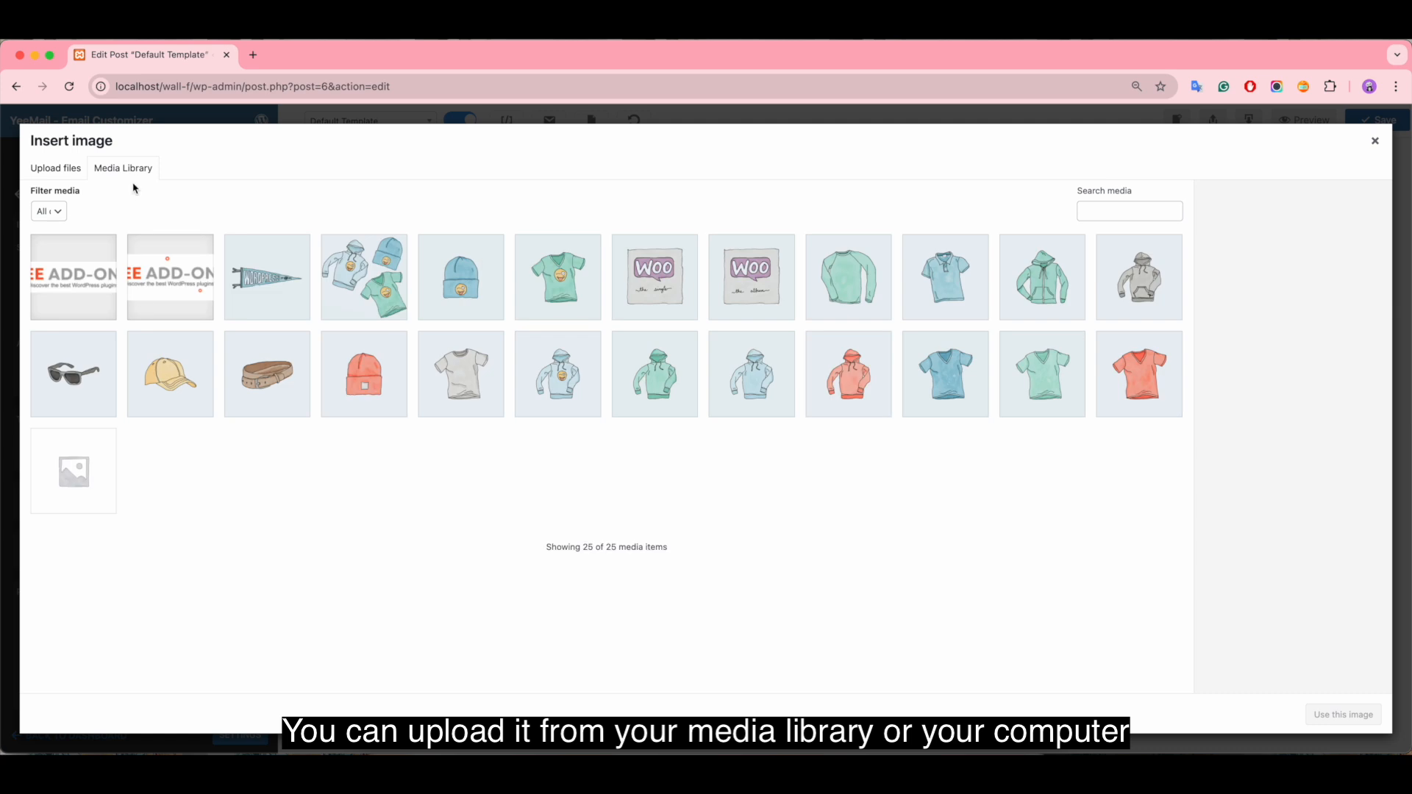
click(40, 170)
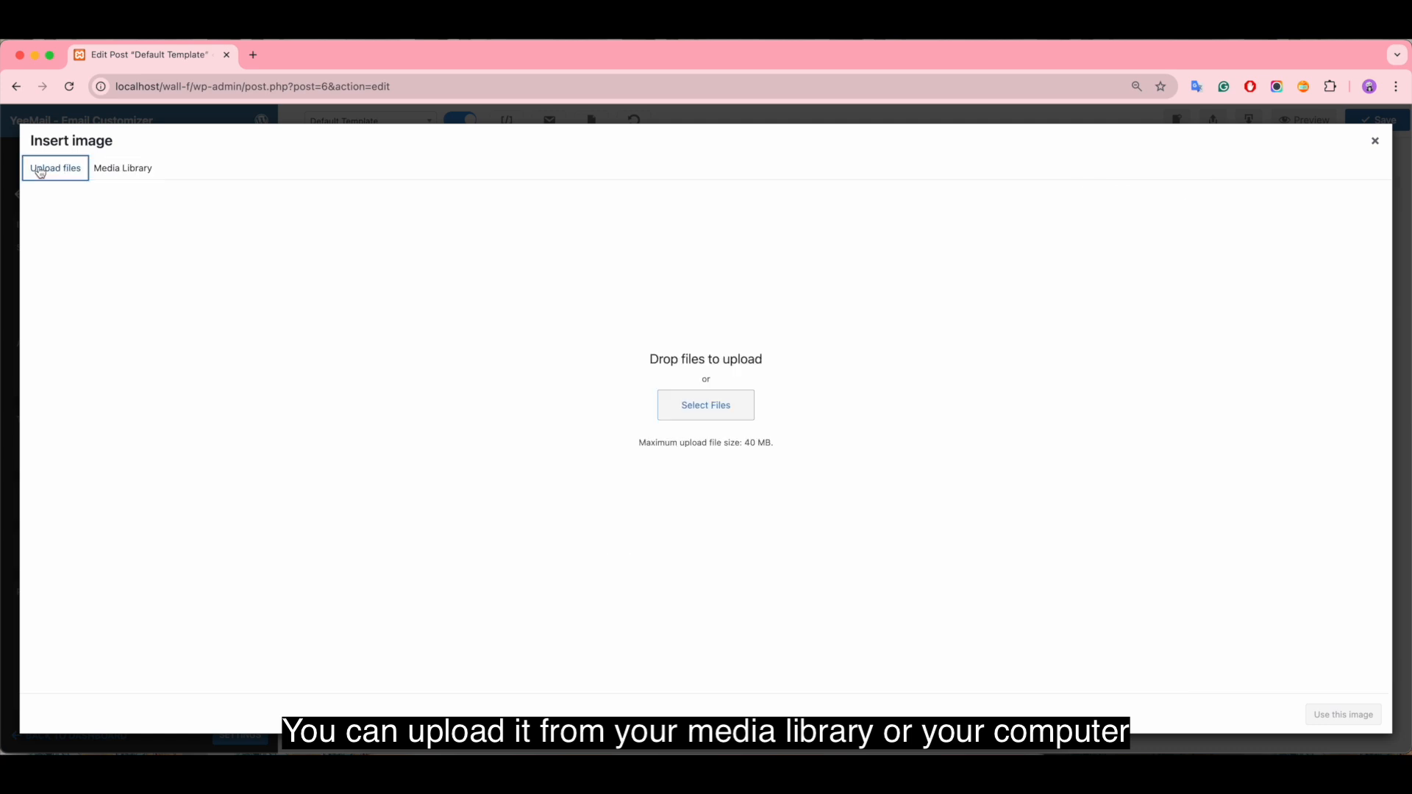
click(128, 175)
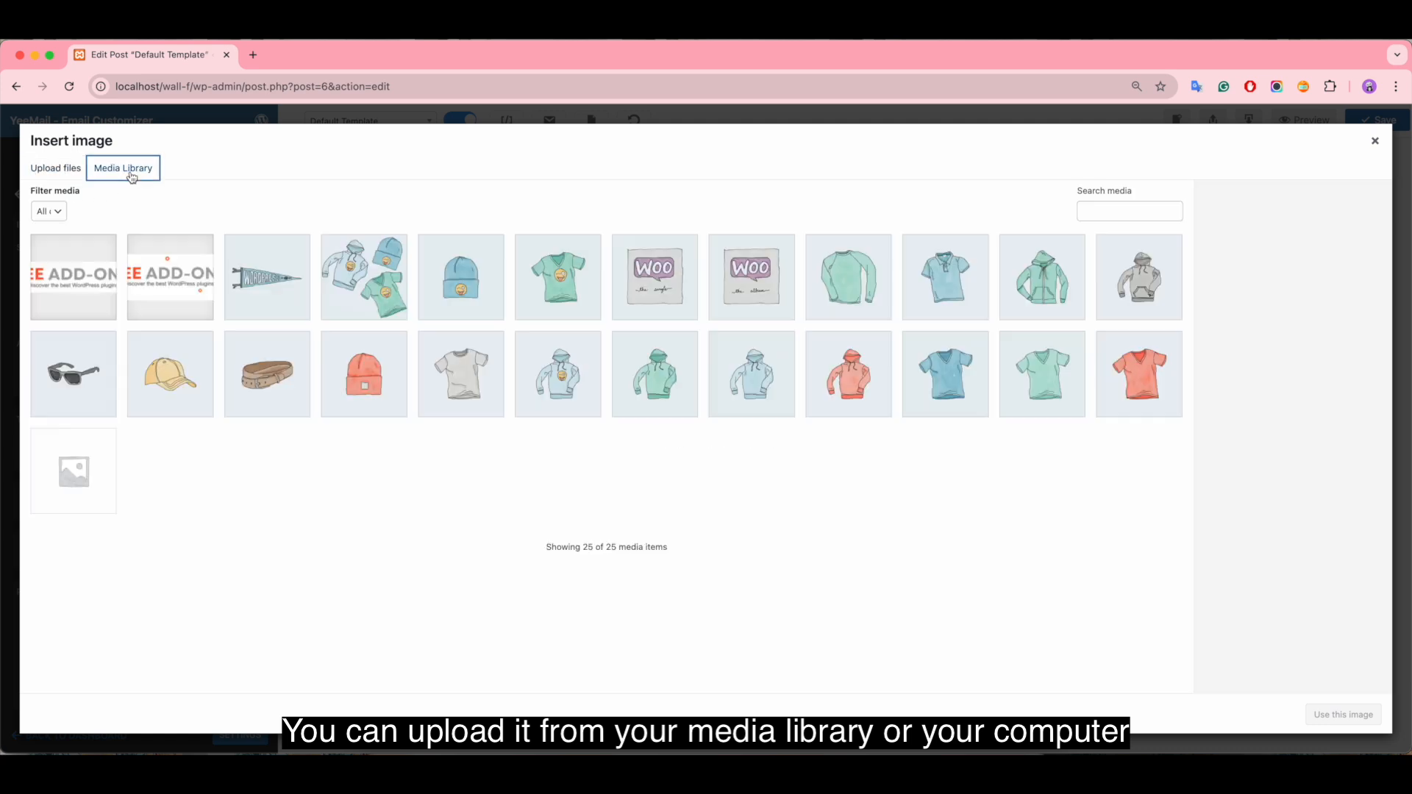
click(1375, 141)
click(180, 277)
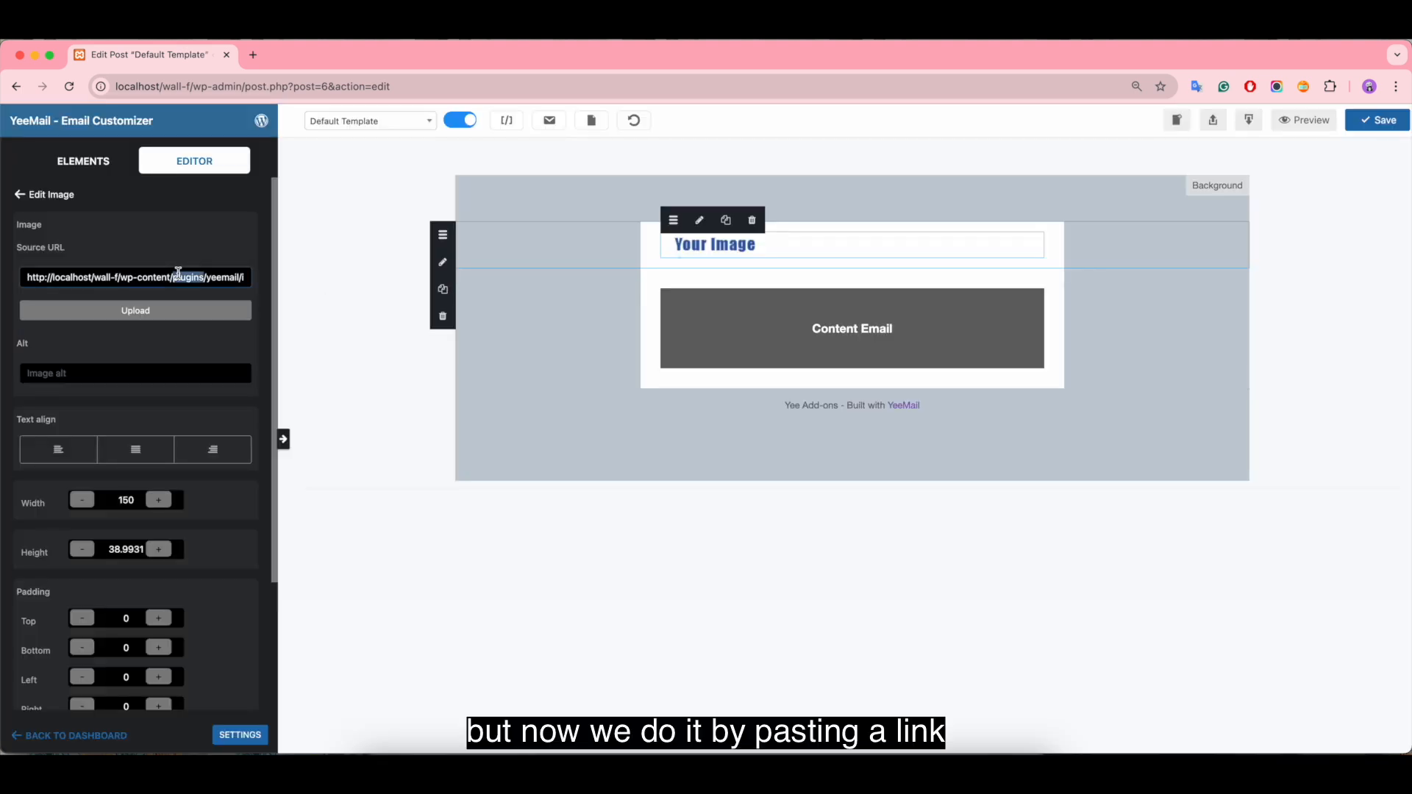
key(super+a)
key(BackSpace)
key(super+v)
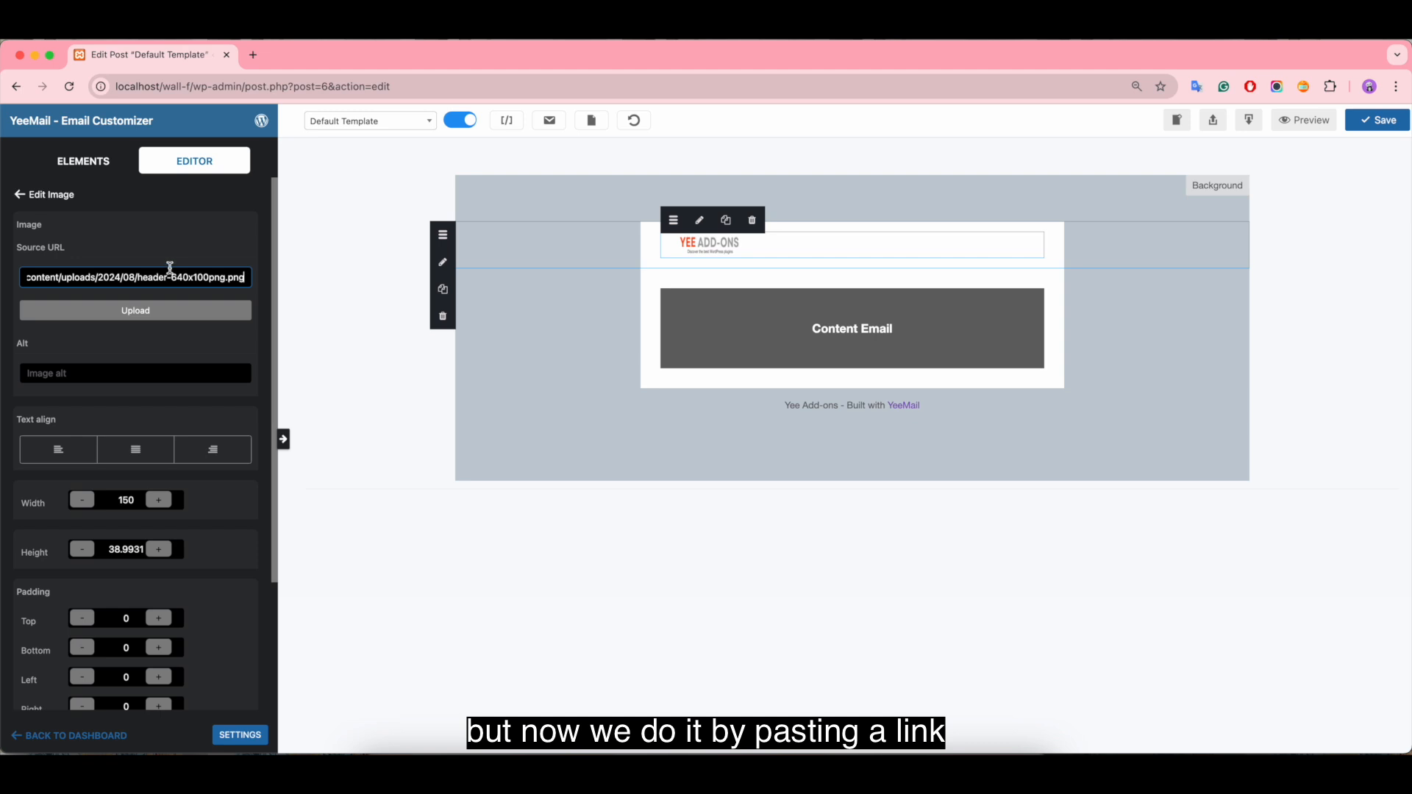
Step: Set the header image's width to 640 and its height to 100
click(139, 504)
key(BackSpace)
key(BackSpace)
key(BackSpace)
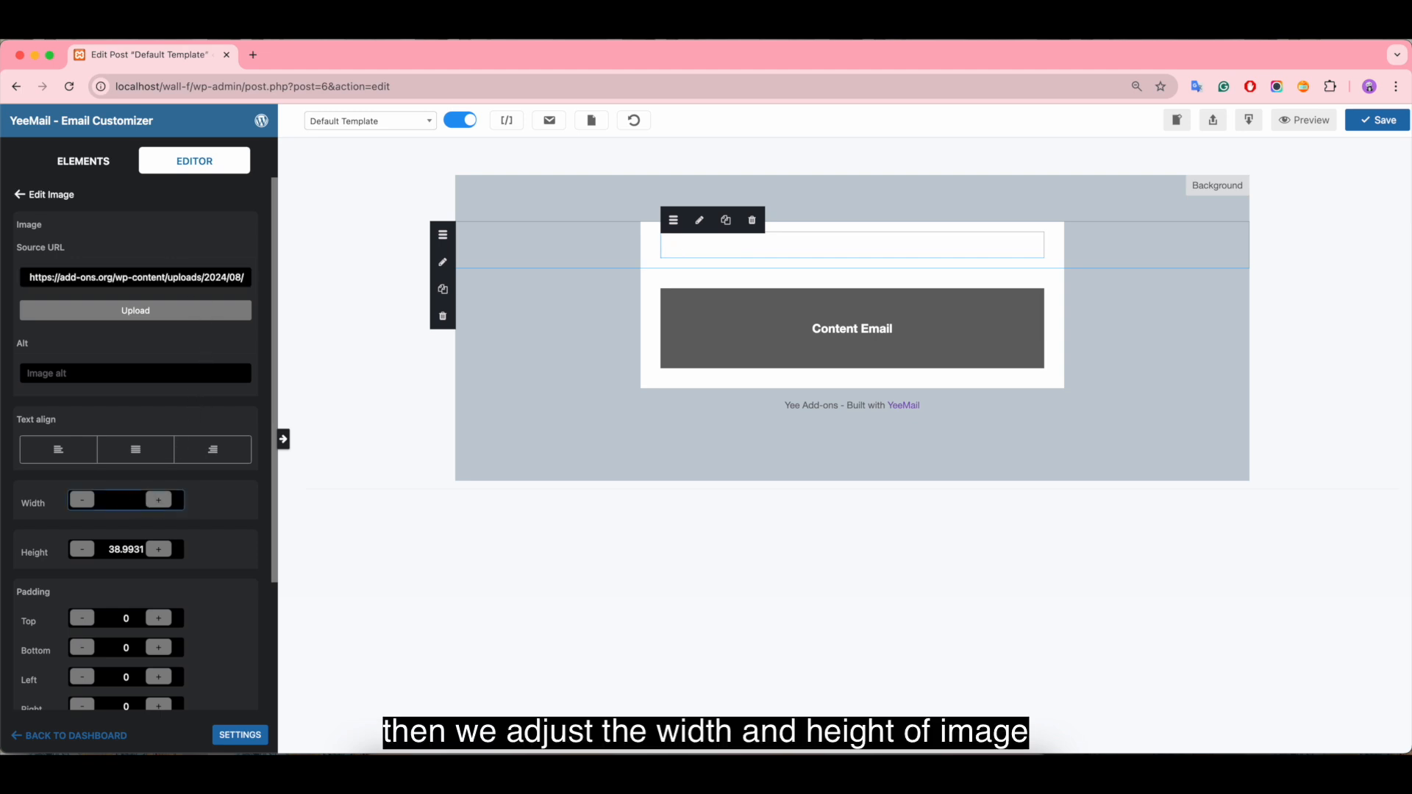
text(640)
double_click(126, 549)
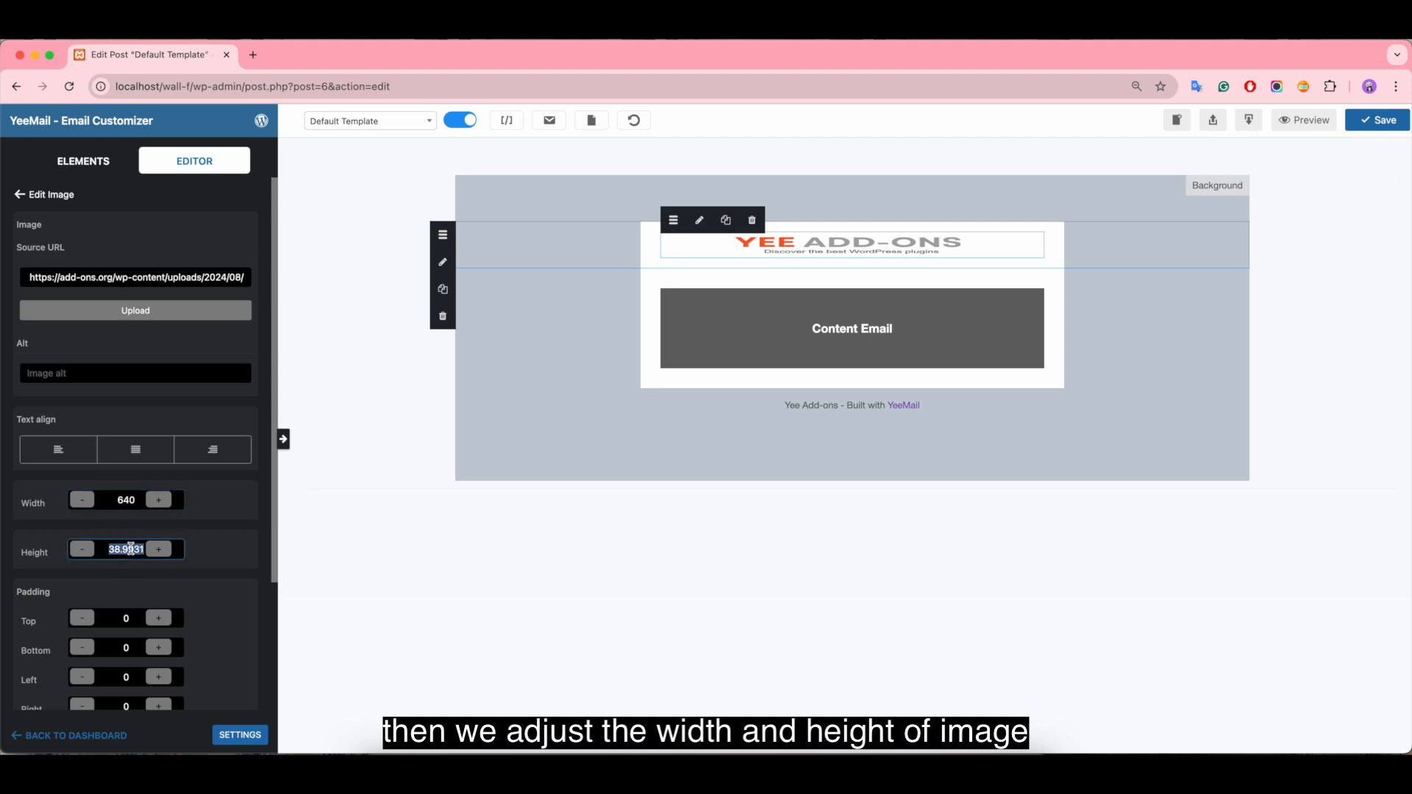
text(100)
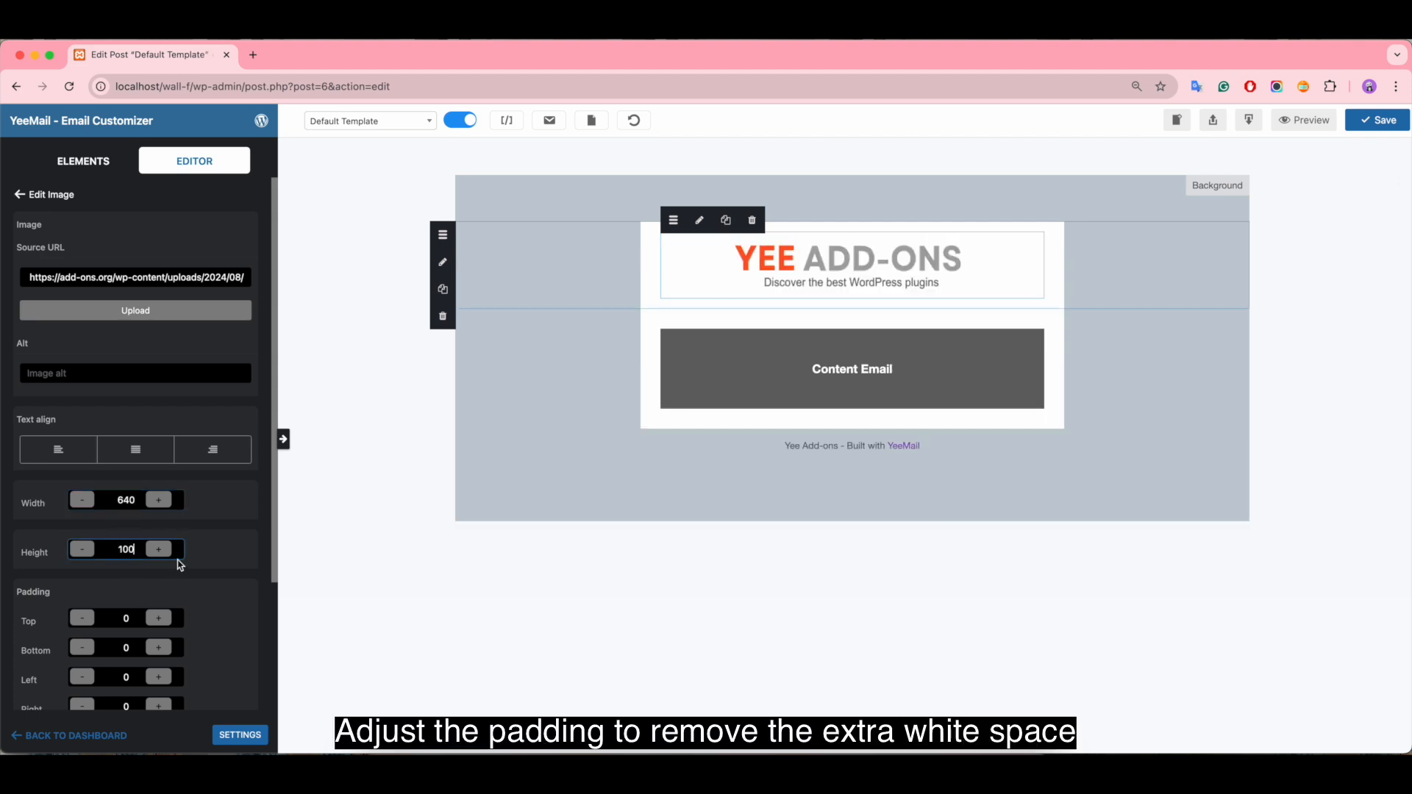
Step: Set the padding of the header image's column to 0 left and right, and 5 top and bottom
click(660, 298)
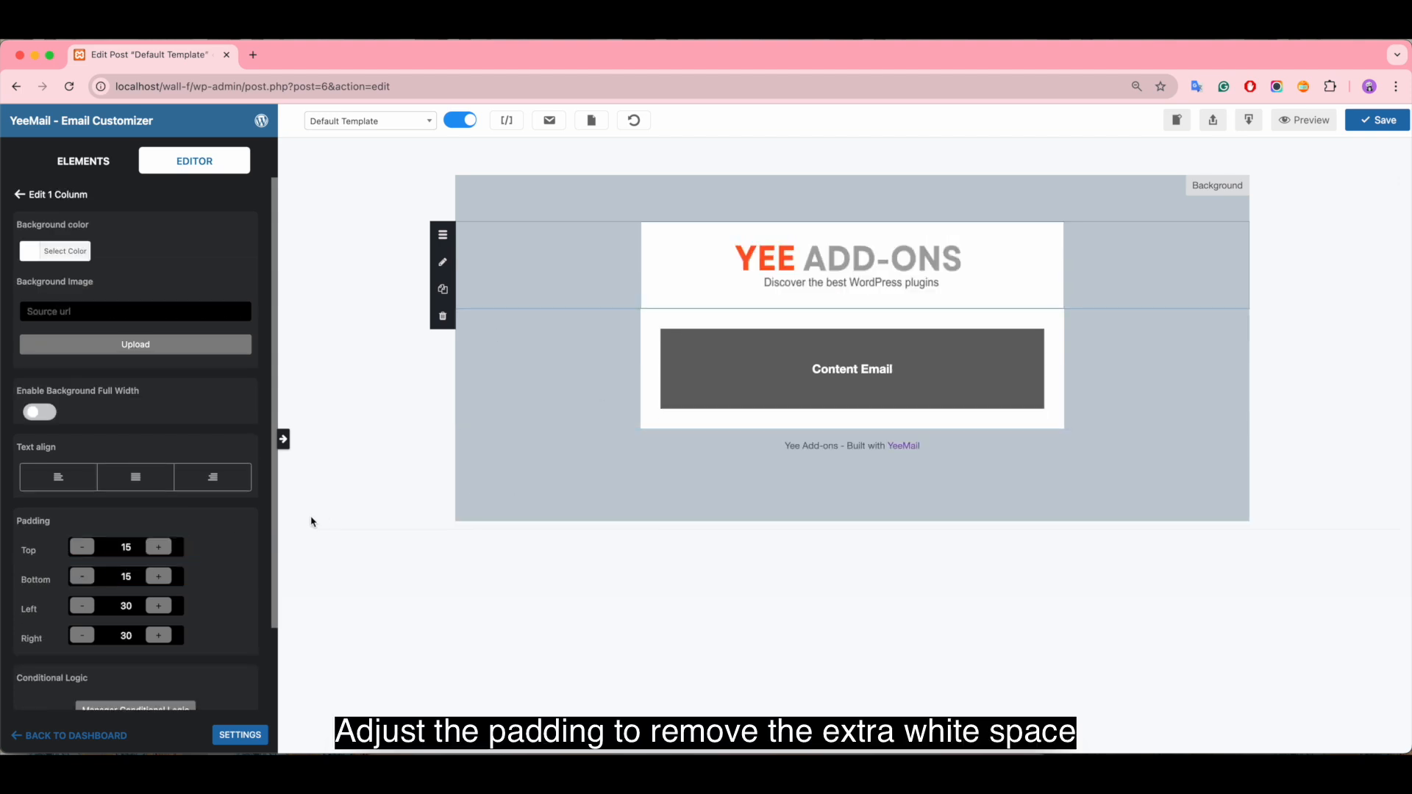
scroll(154, 571, down, 3)
click(125, 522)
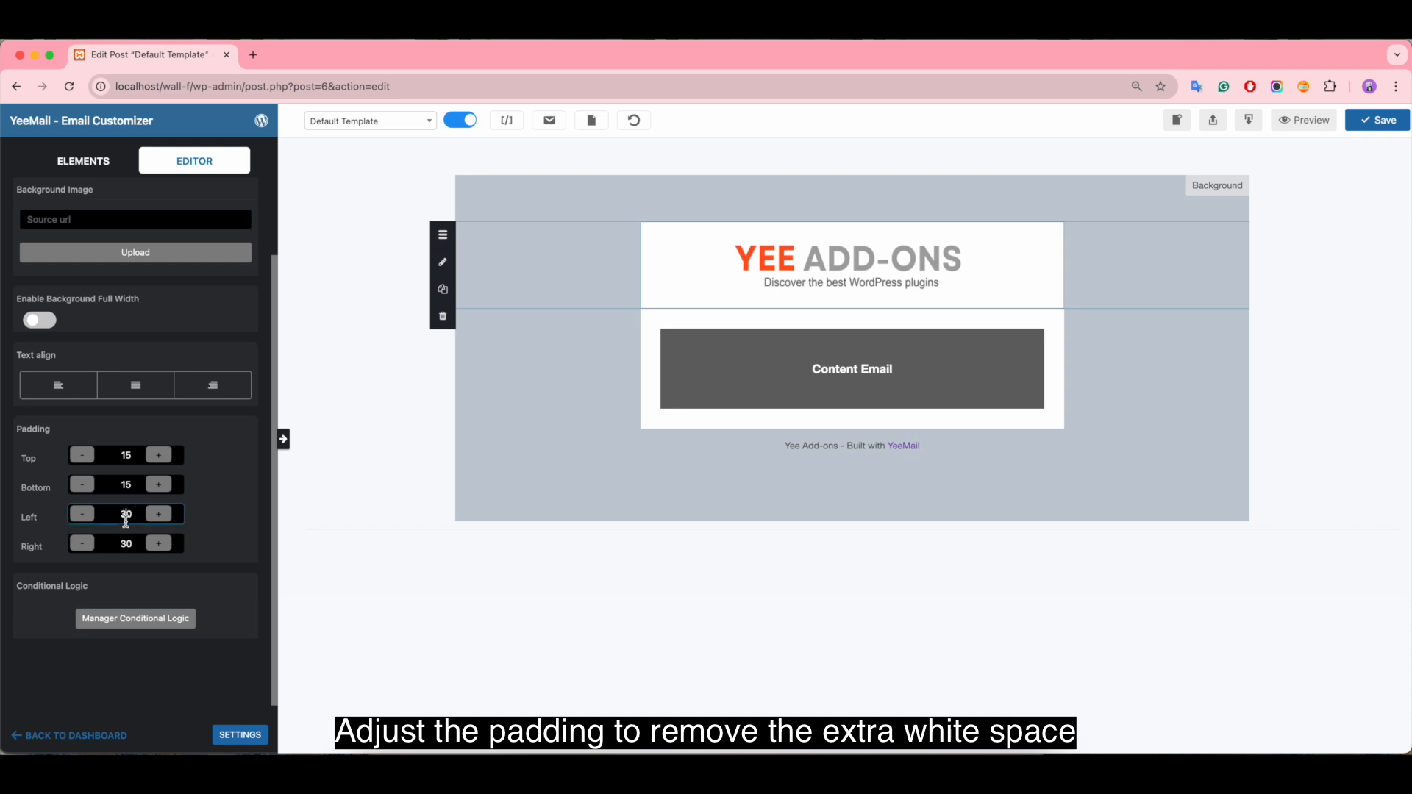
double_click(126, 522)
text(0)
double_click(126, 549)
text(0)
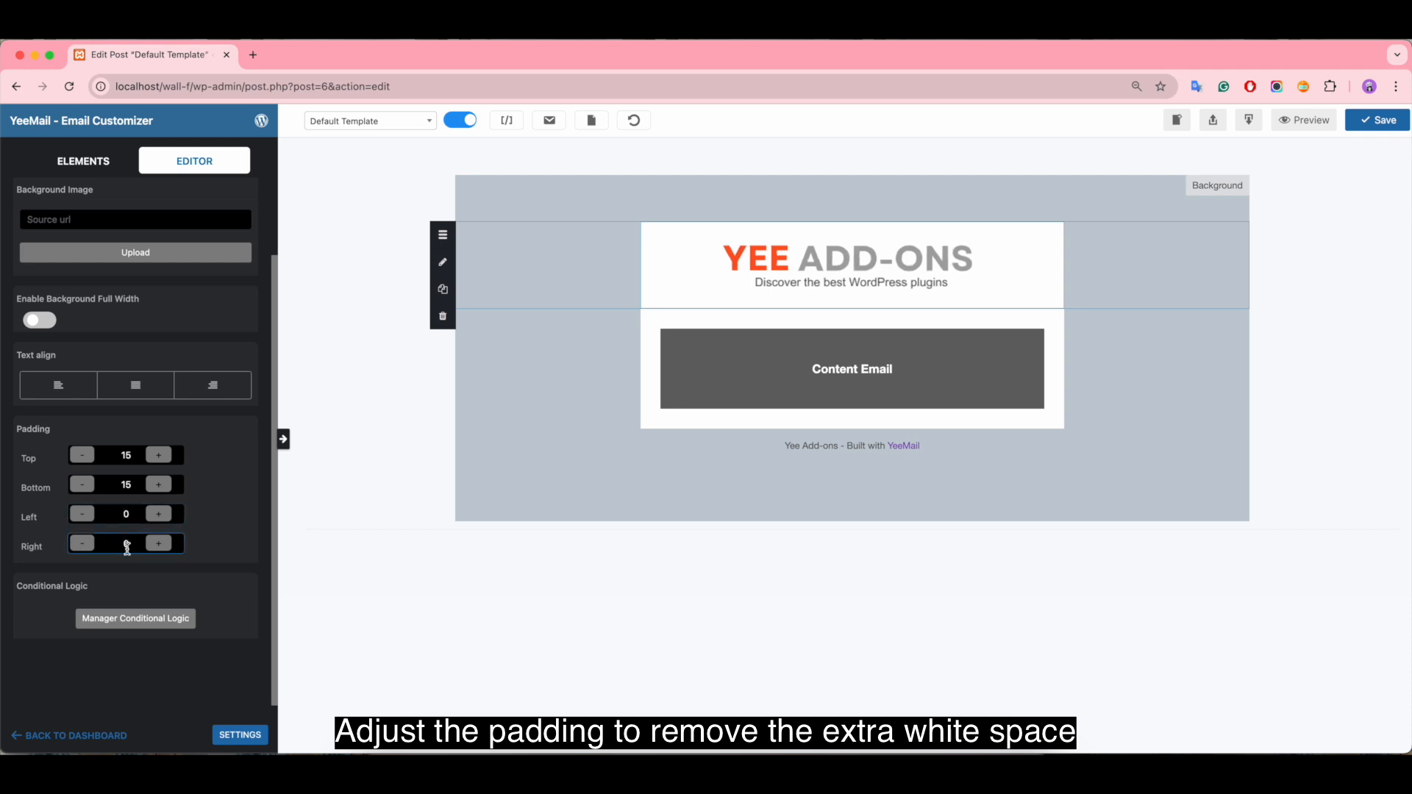
double_click(126, 456)
text(5)
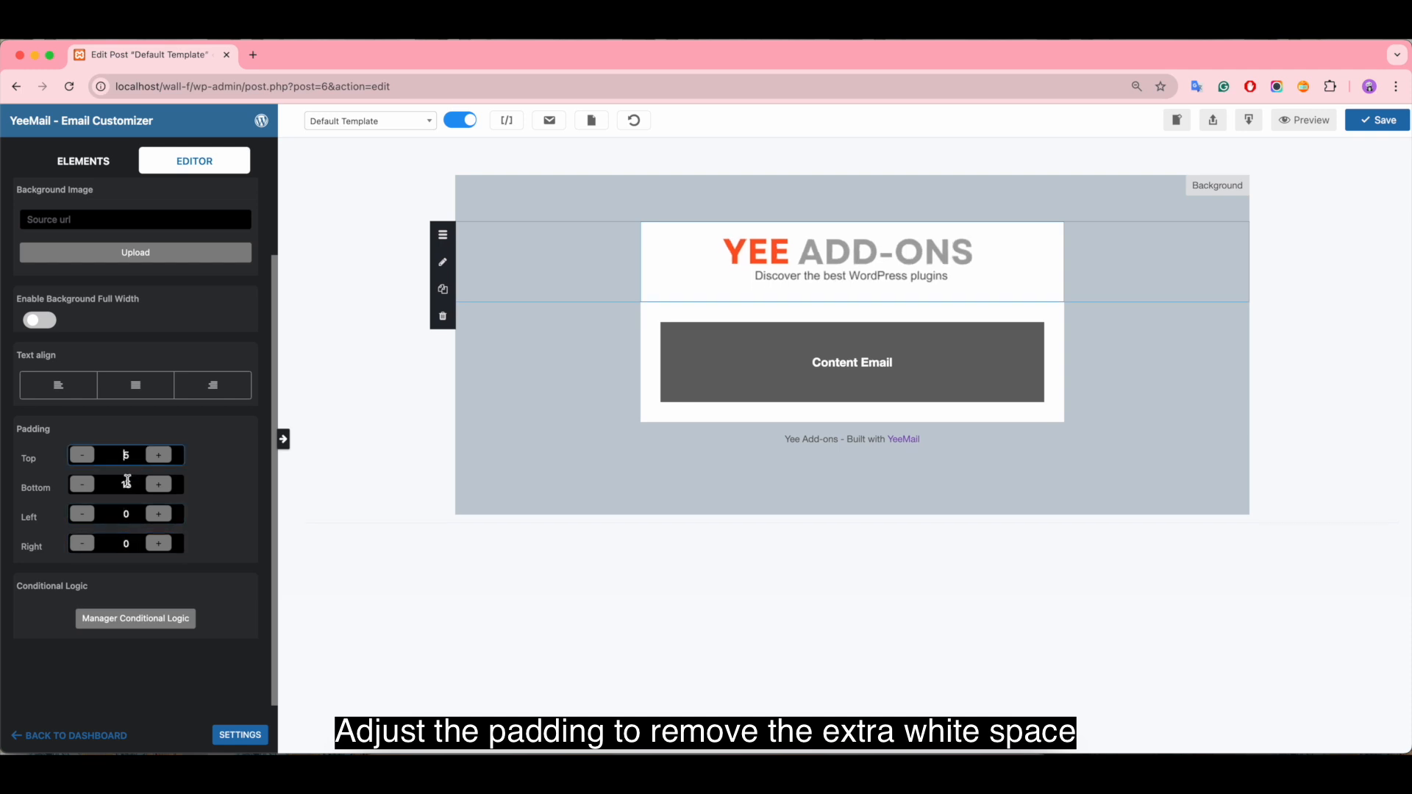
double_click(125, 485)
text(5)
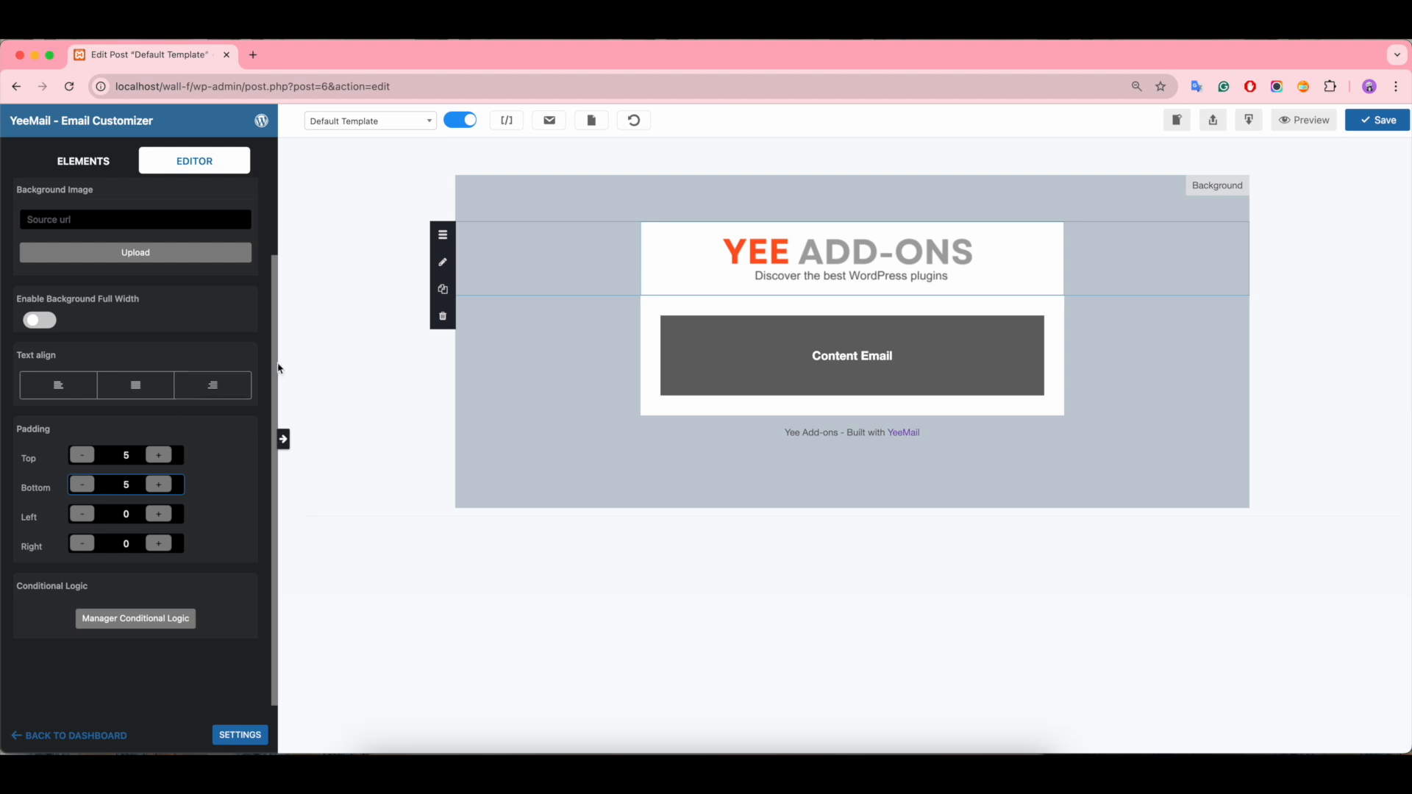
Step: Insert a one-column row with a Button element between the Content Email block and the footer text
click(792, 414)
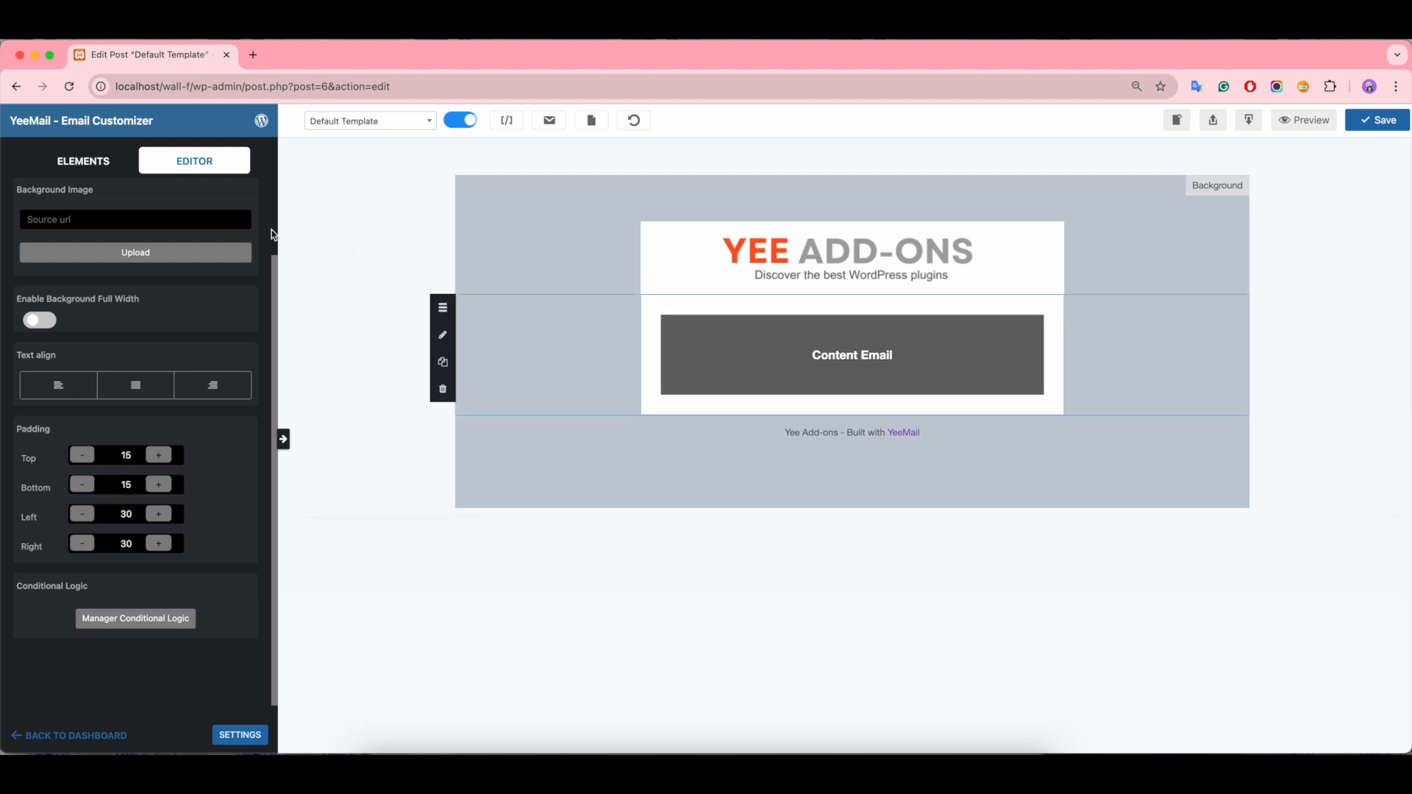
click(67, 167)
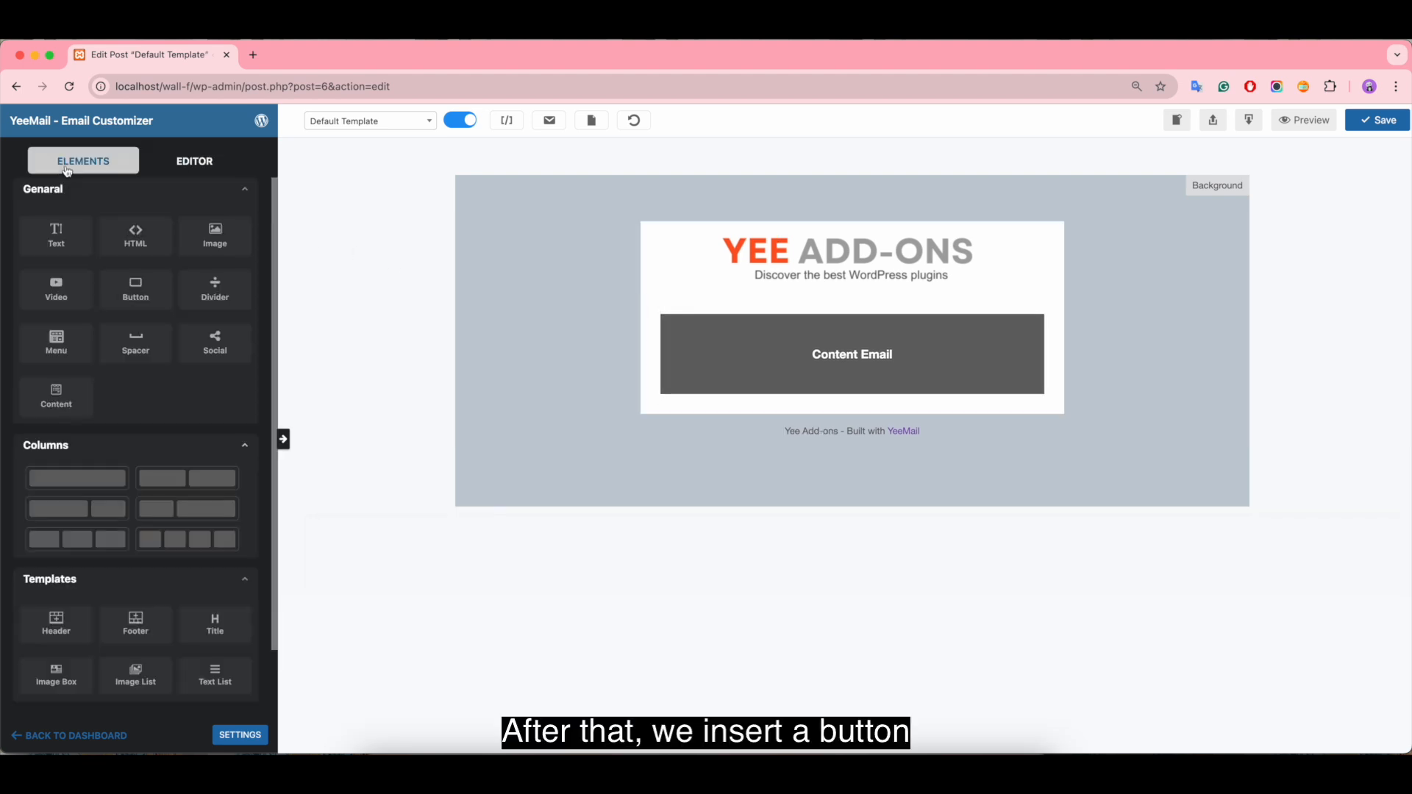
drag(51, 478, 621, 419)
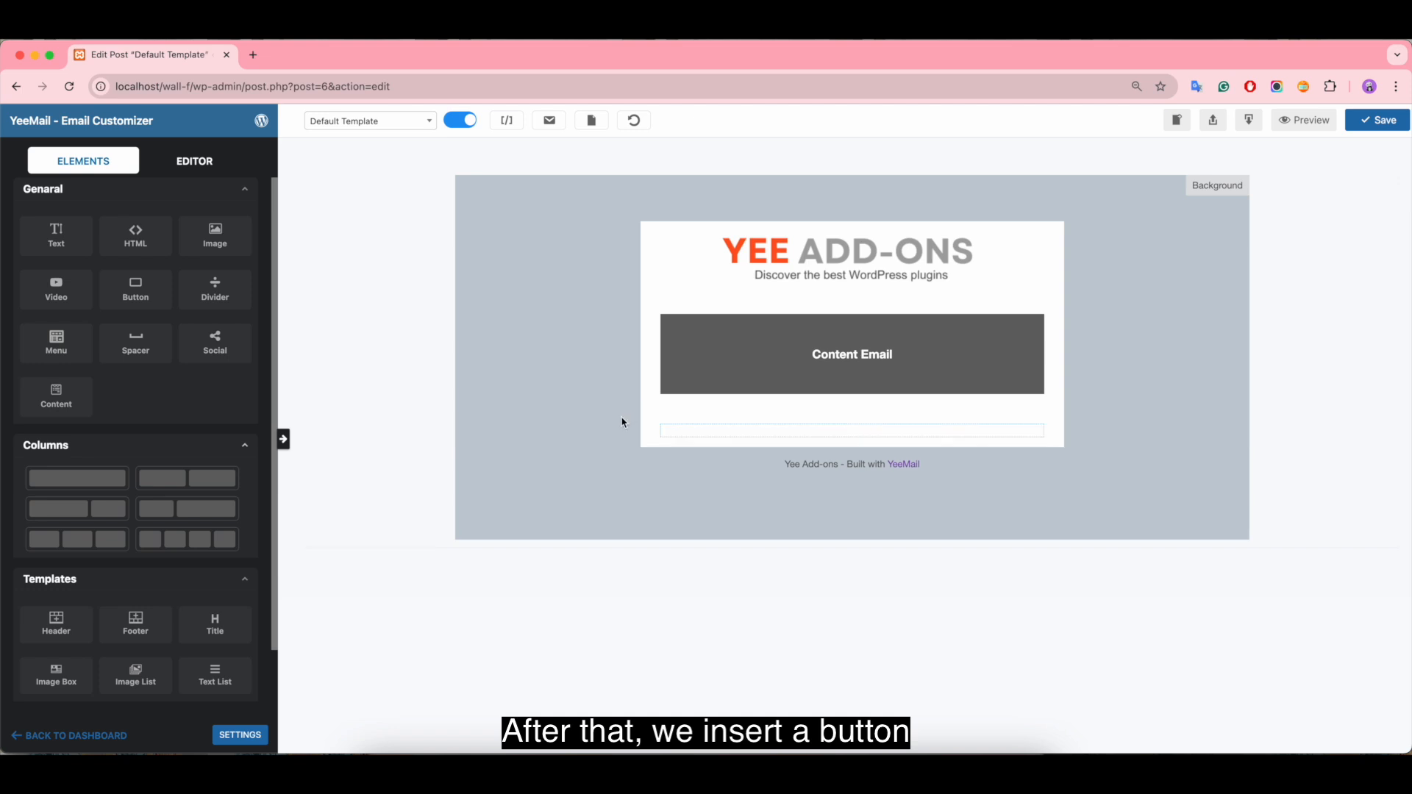
click(85, 170)
drag(136, 299, 842, 442)
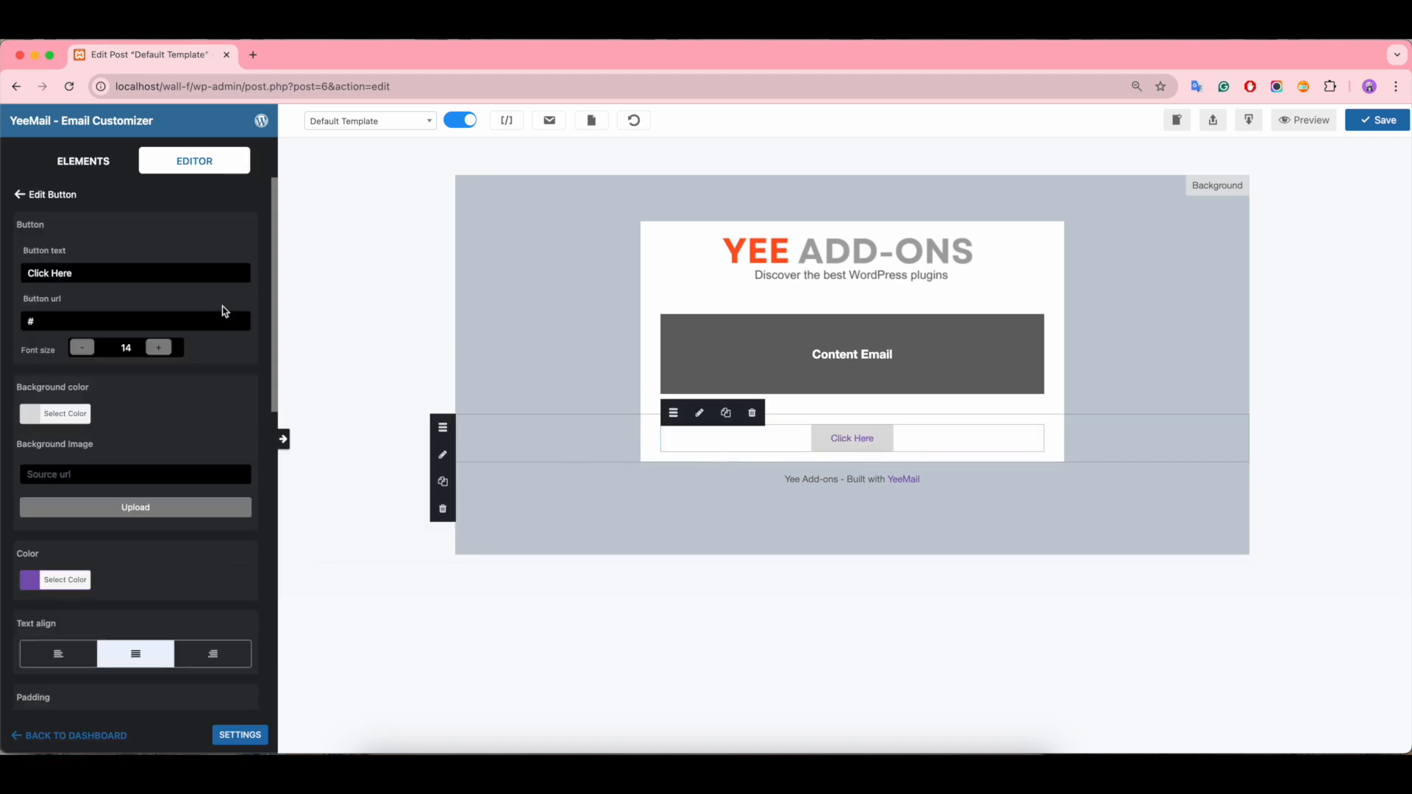
Step: Change the button's text to VIEW PLUGINS
click(92, 274)
key(super+a)
key(BackSpace)
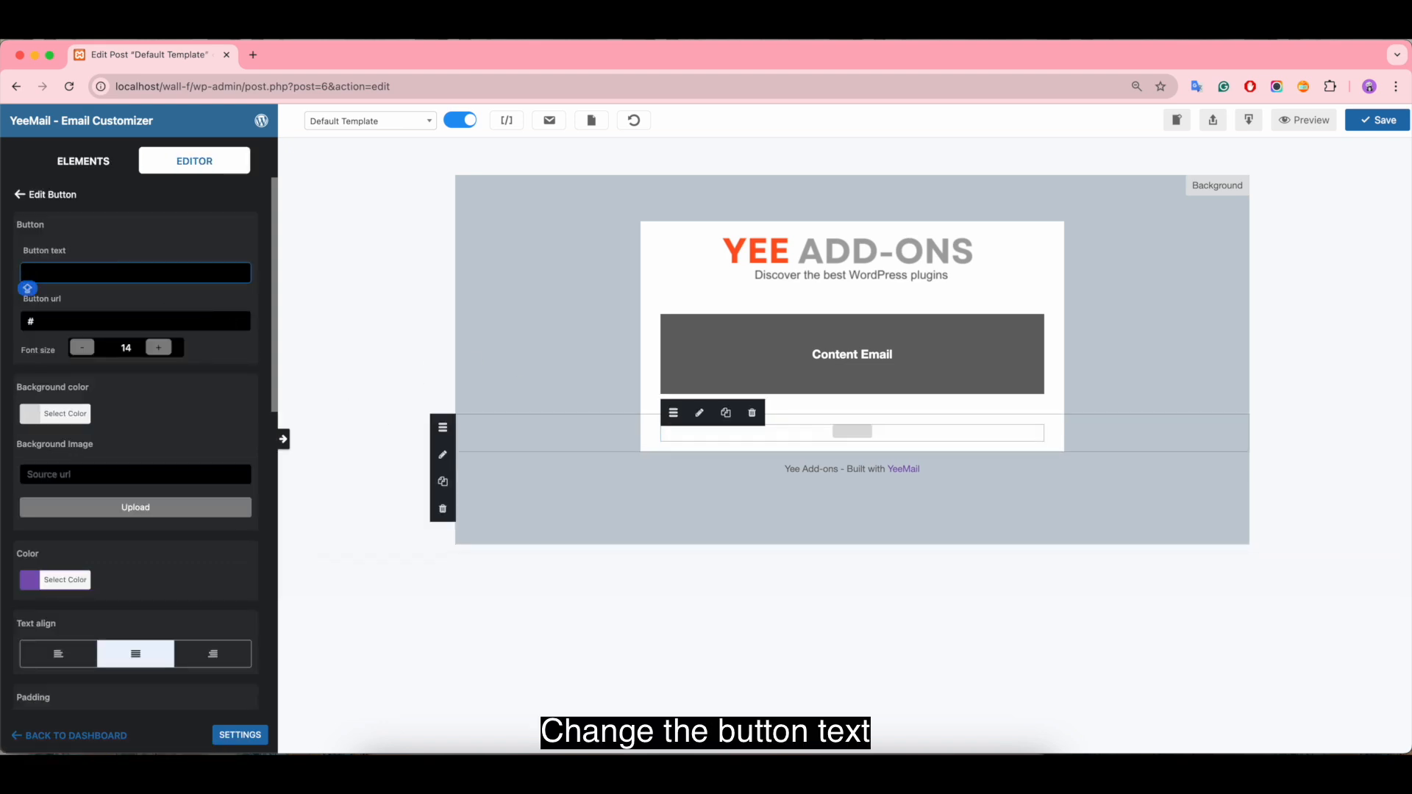
text(VIEW PLUGINS)
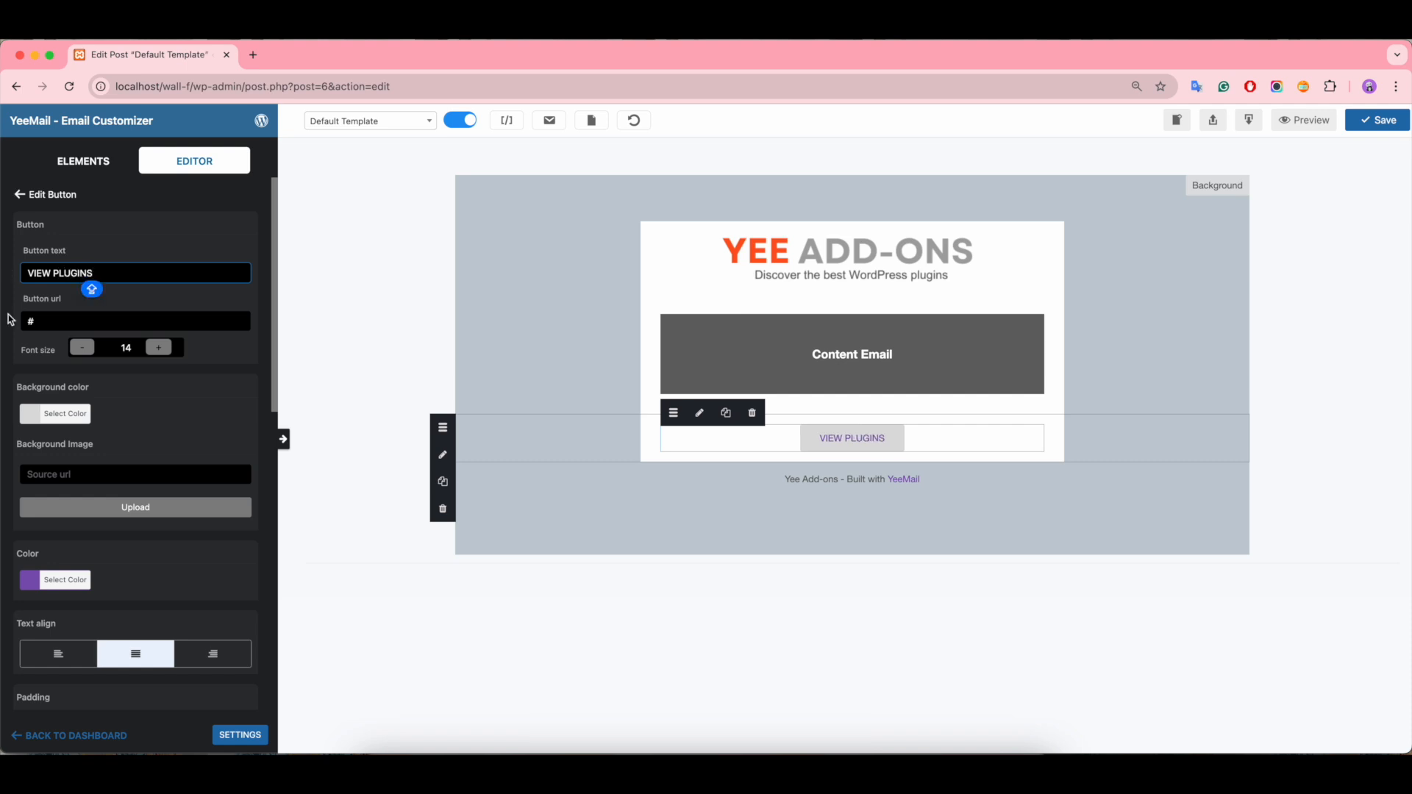
click(79, 322)
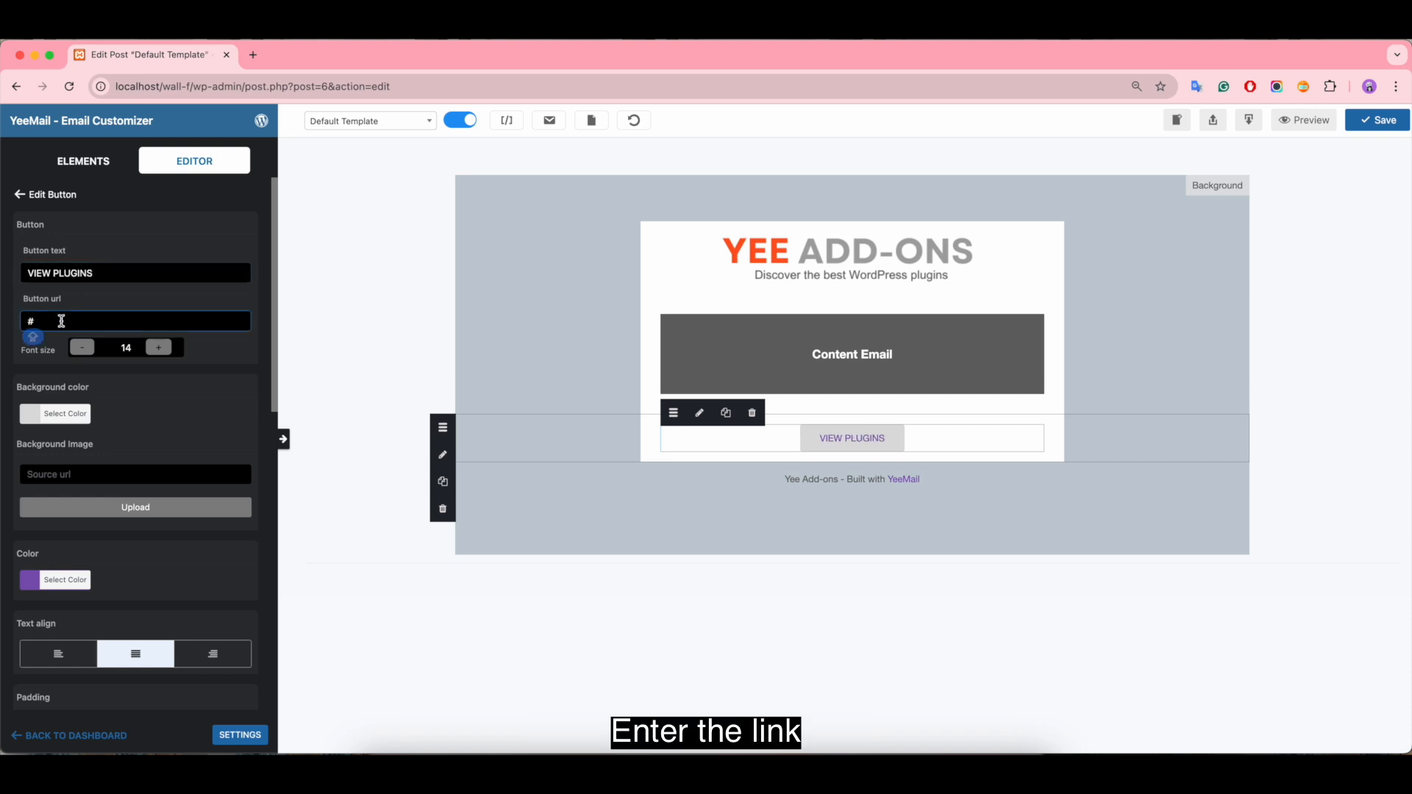
click(253, 55)
text(Add-ons.org)
key(Return)
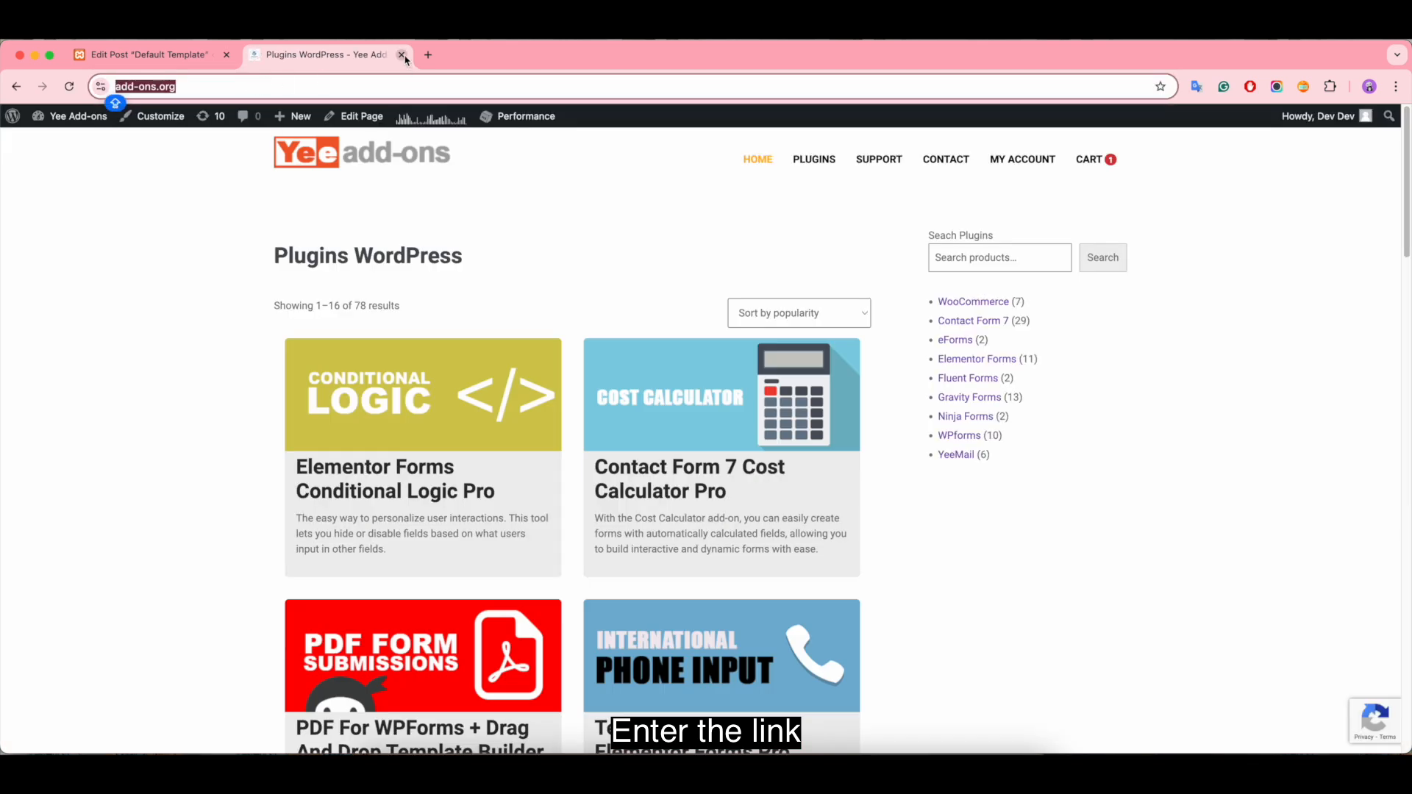
click(402, 54)
click(122, 316)
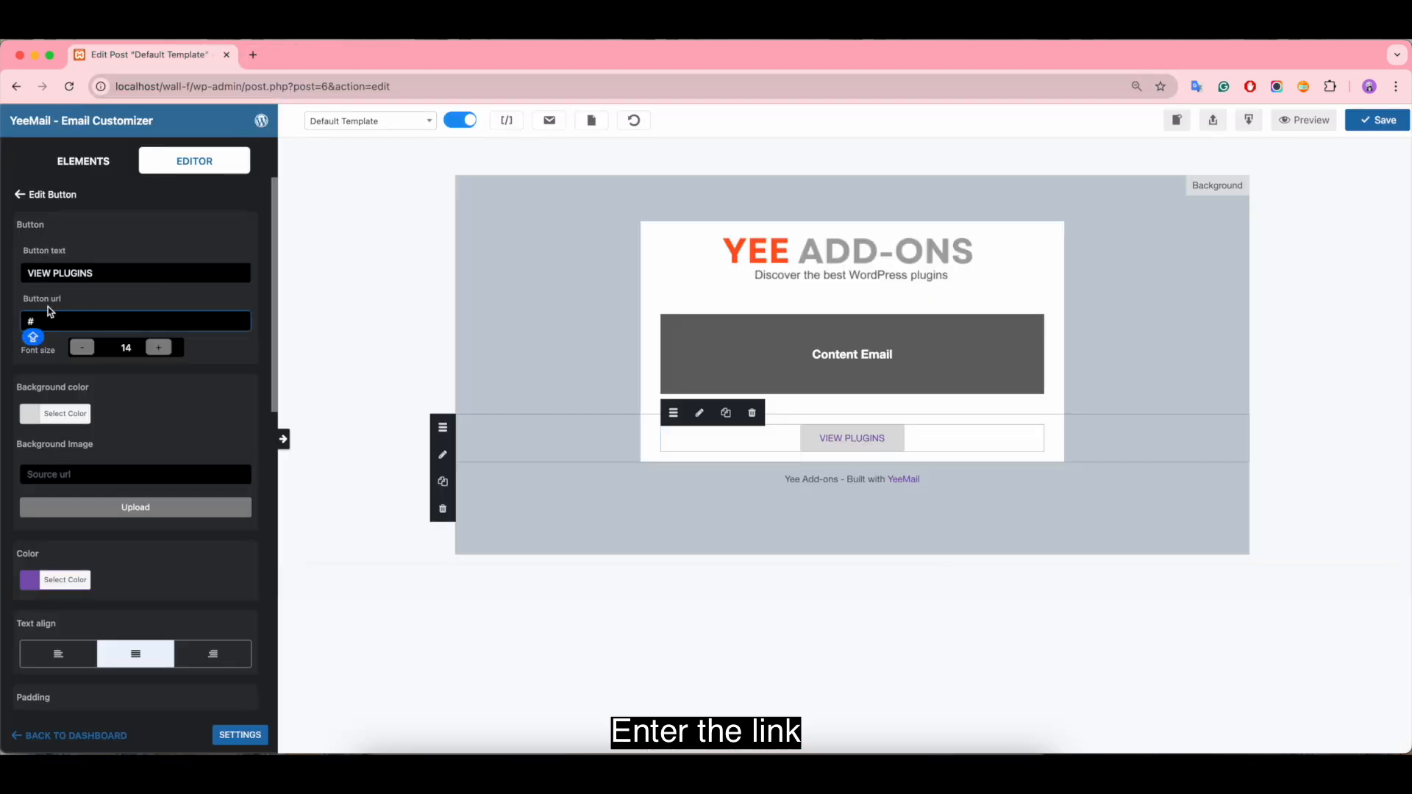
key(super+a)
text(https://add-ons.org/)
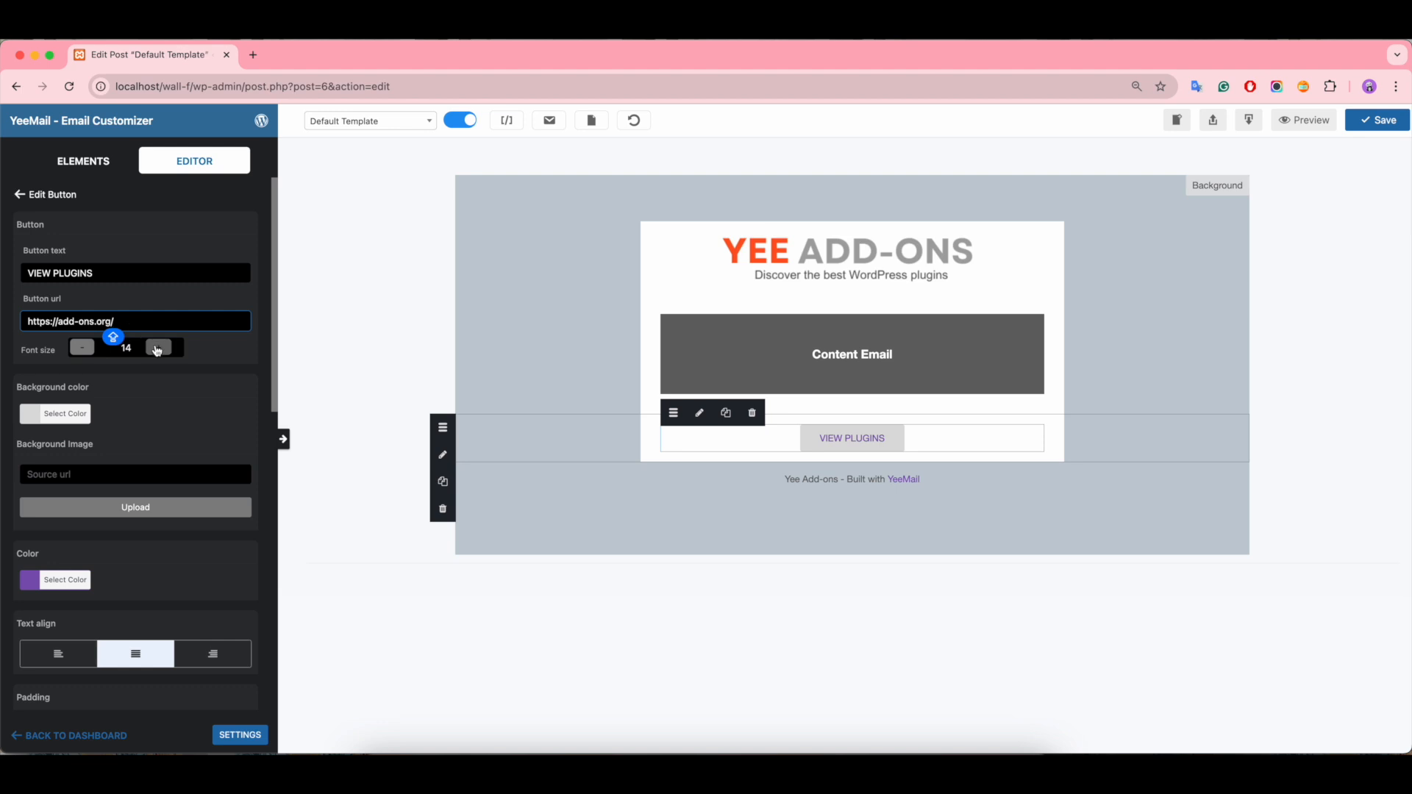
Step: Set the button's font size to 15 and its background color to near-black #141414
click(159, 347)
click(37, 421)
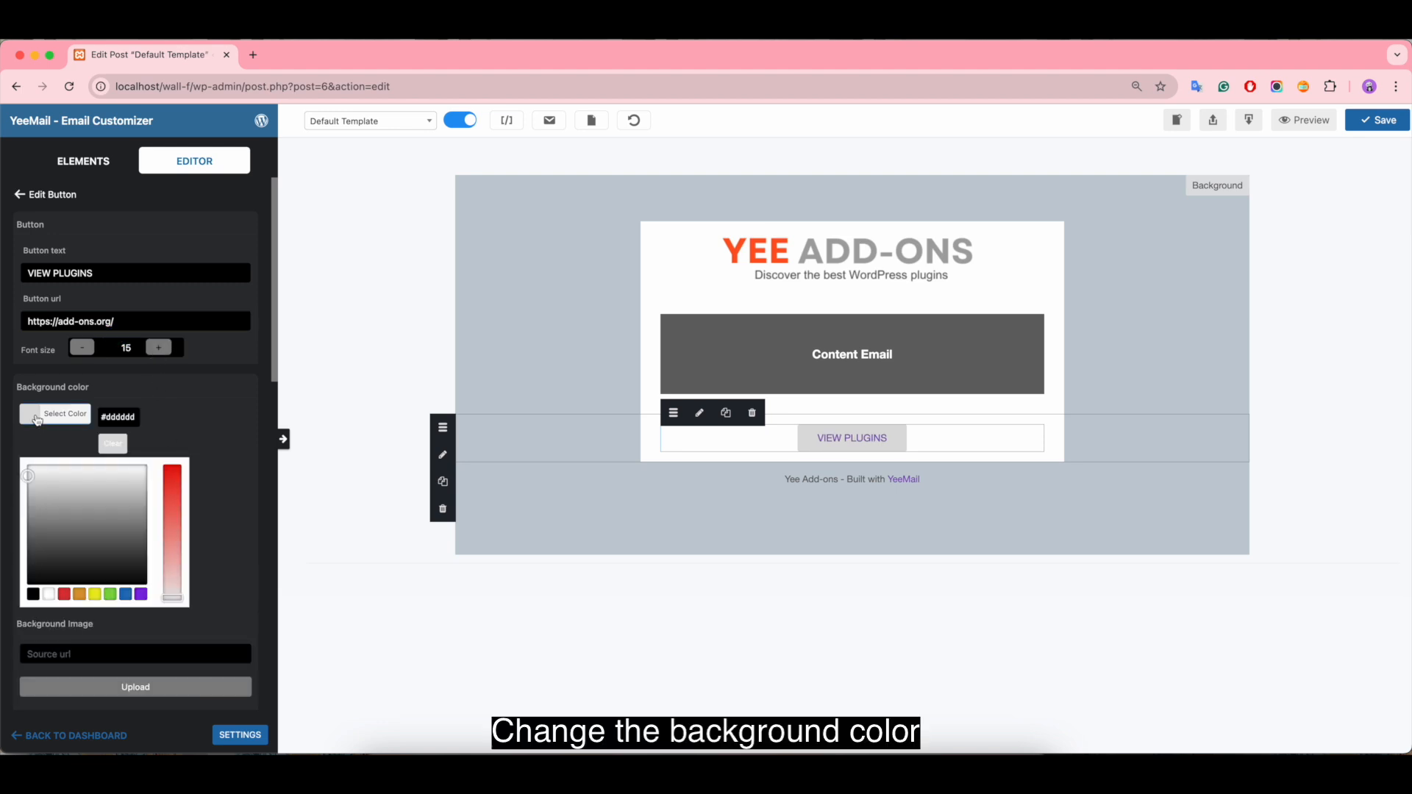
click(32, 576)
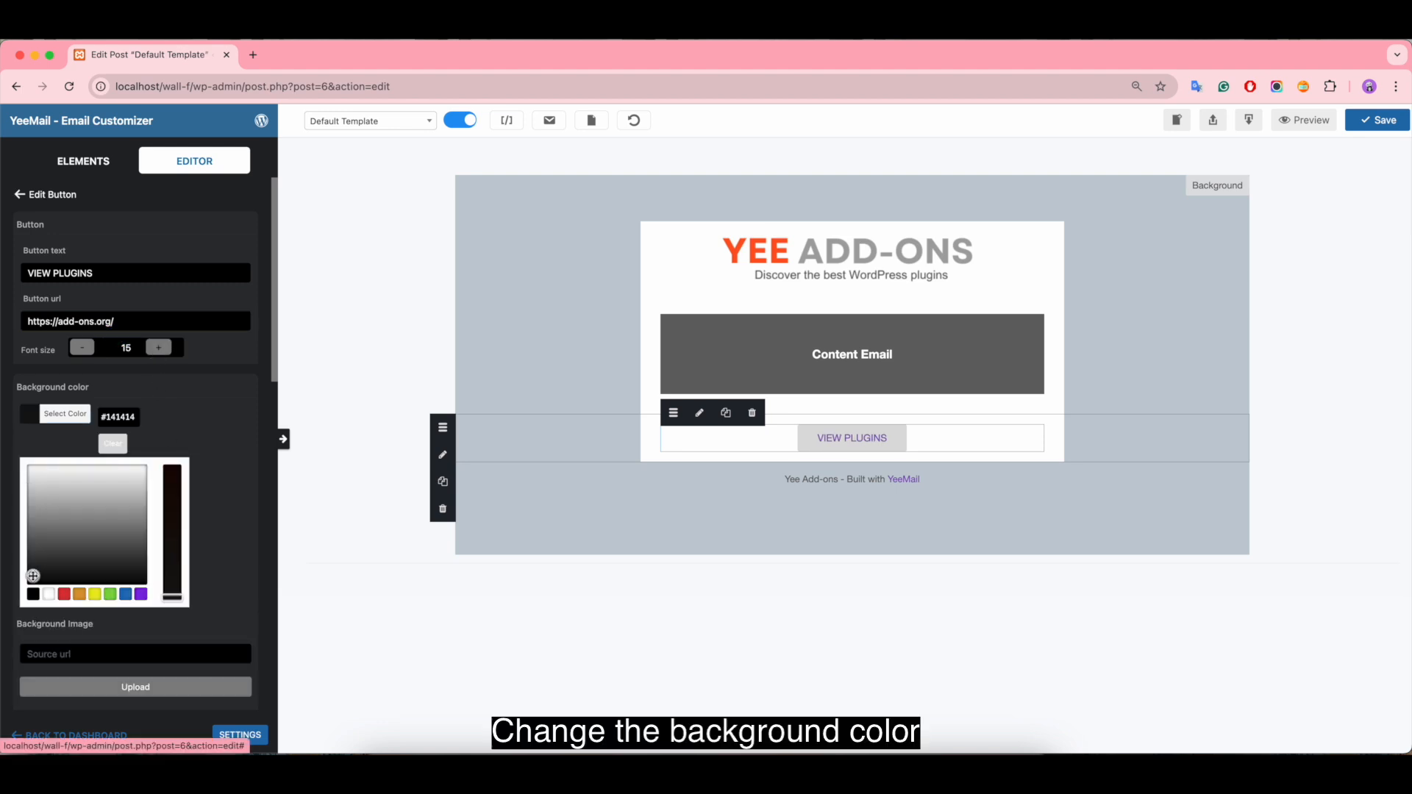
click(221, 553)
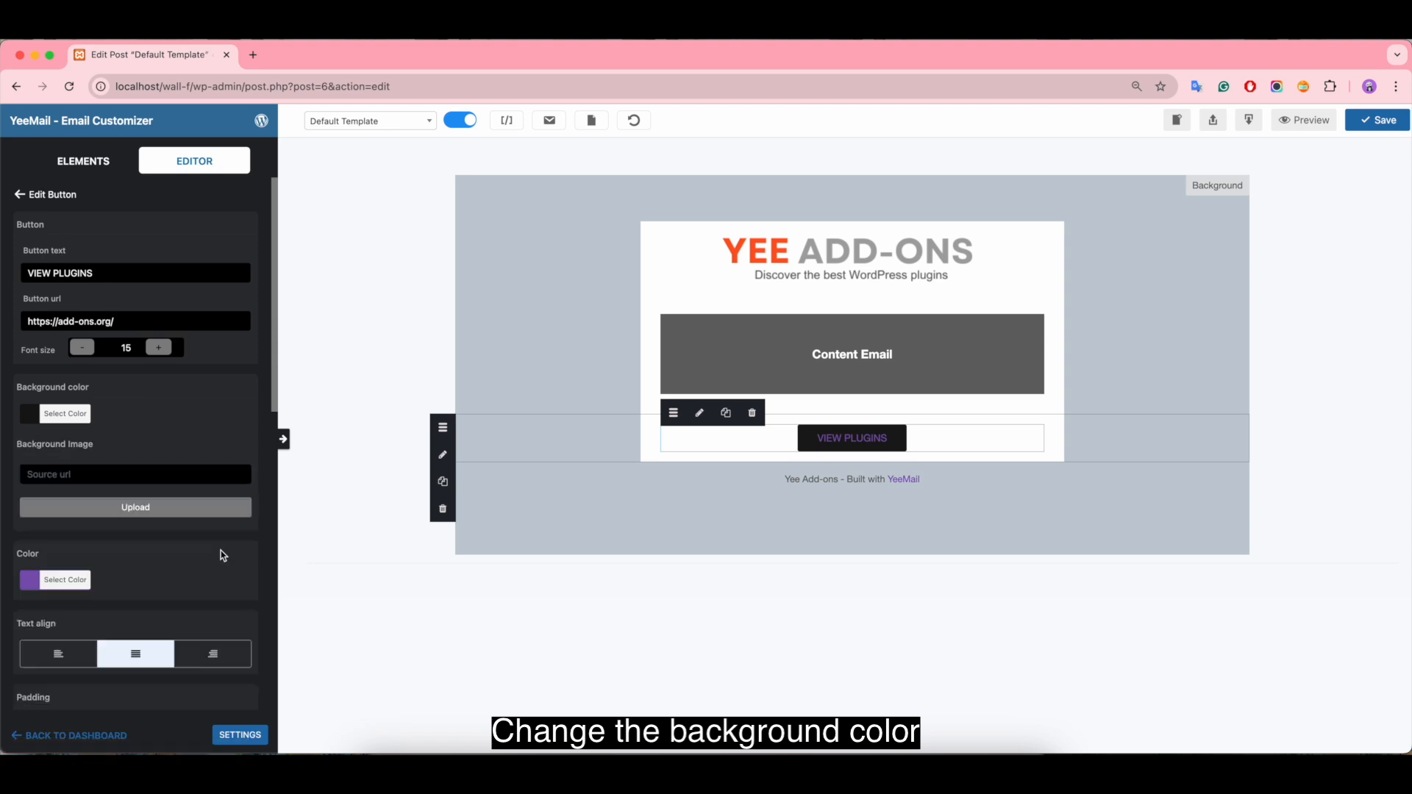
Step: Set the button's text color to orange #e87635
scroll(224, 556, down, 1)
scroll(223, 554, down, 2)
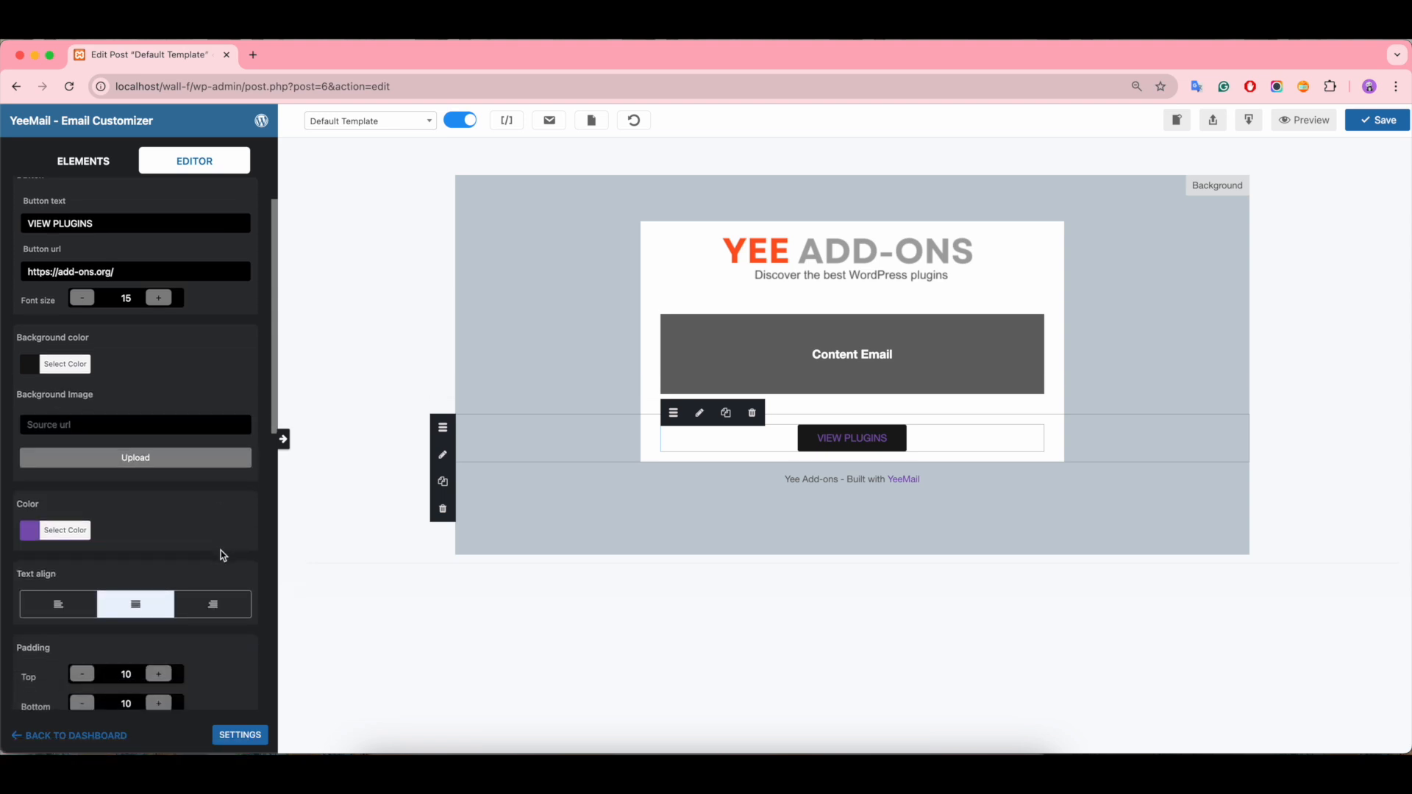
click(29, 522)
scroll(128, 620, down, 4)
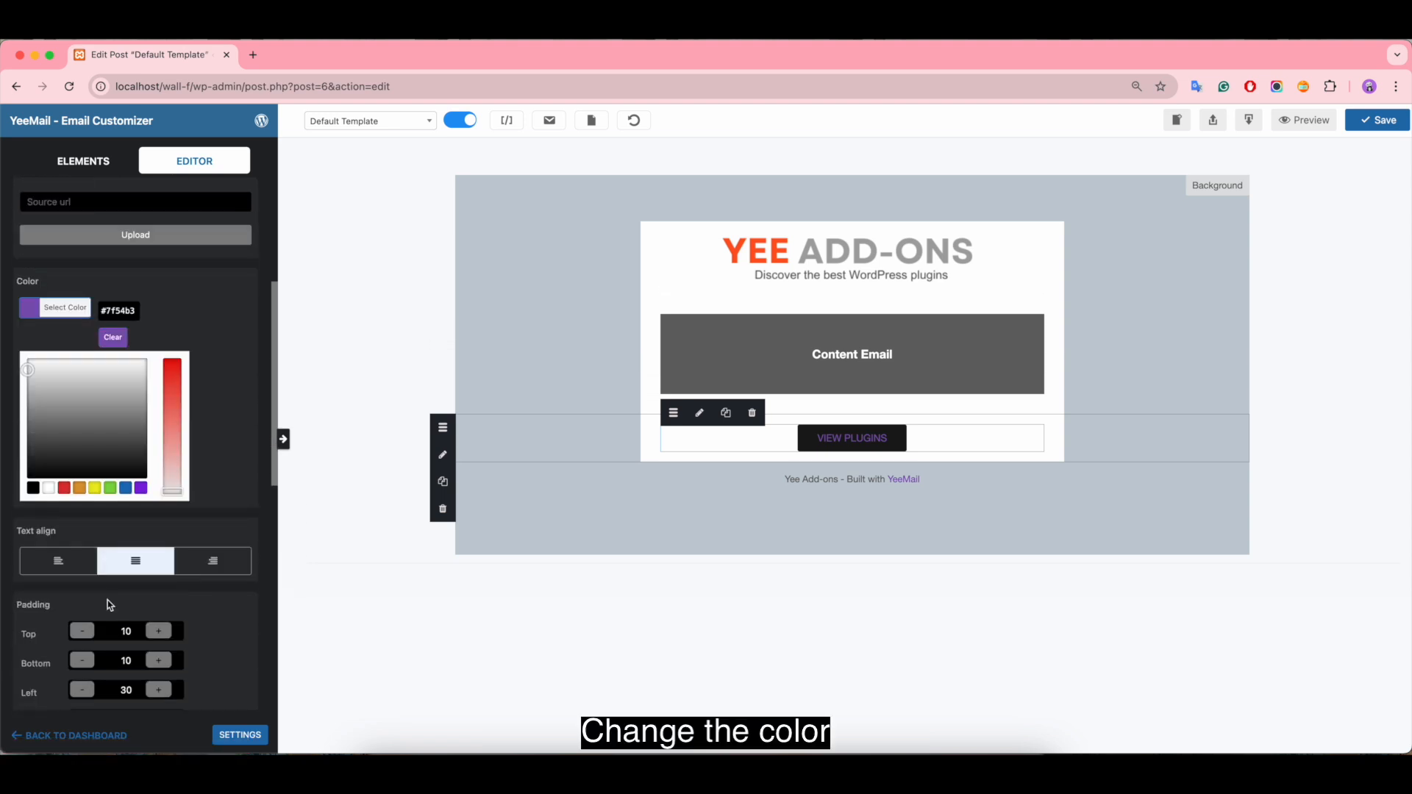
click(79, 490)
click(35, 370)
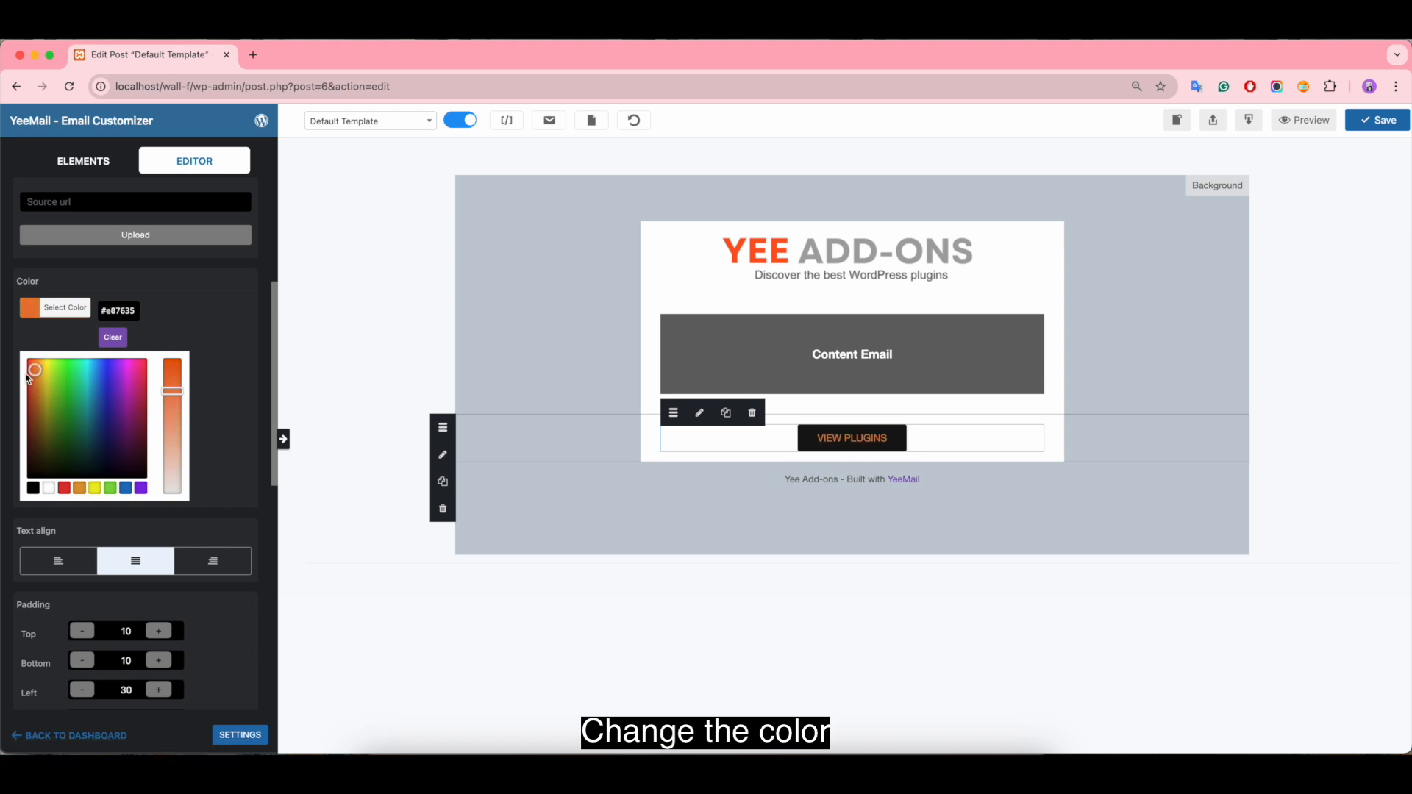
Step: Copy the Deep Orange color from the Material Design Colors page and set the button's text color to #ff5722
click(254, 56)
click(292, 113)
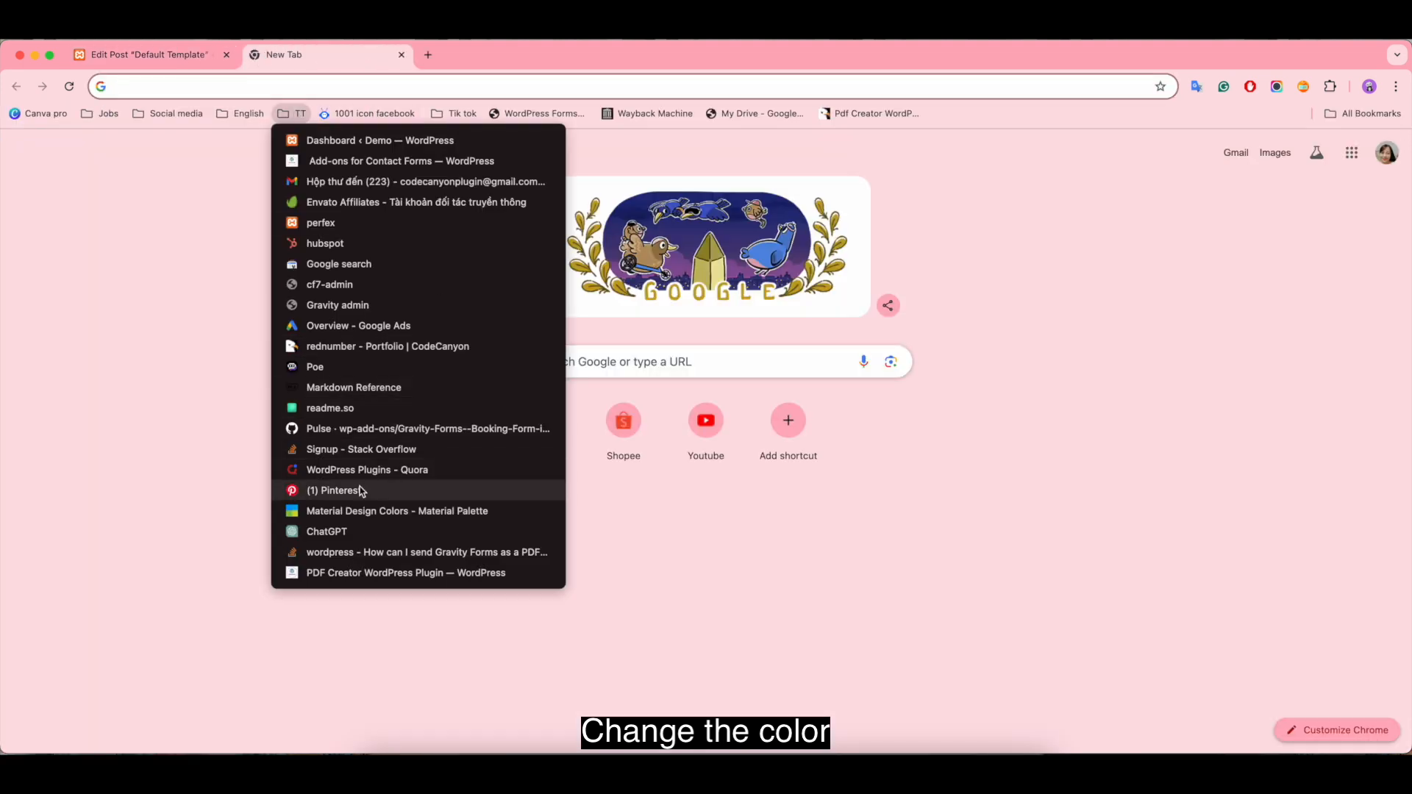
click(353, 511)
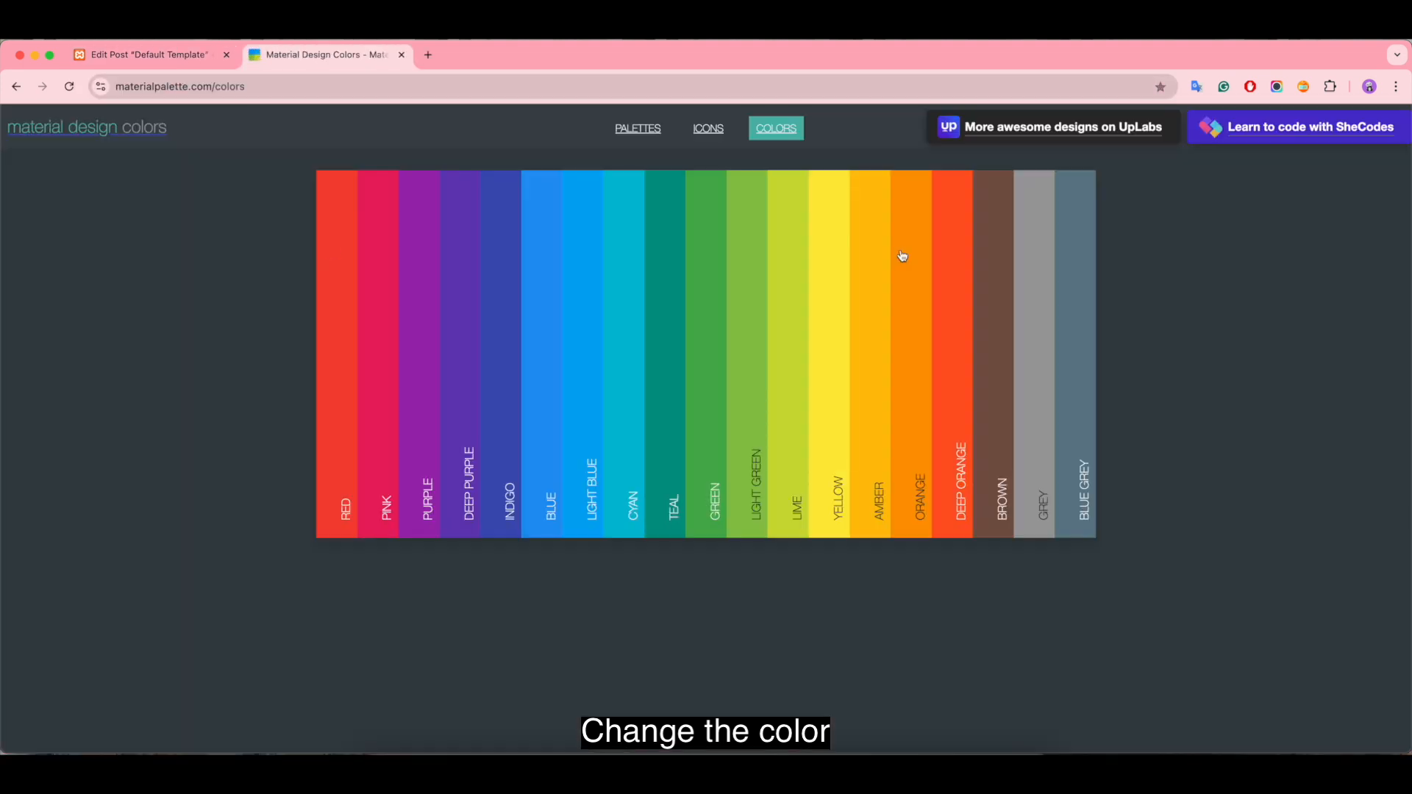
click(940, 315)
click(147, 55)
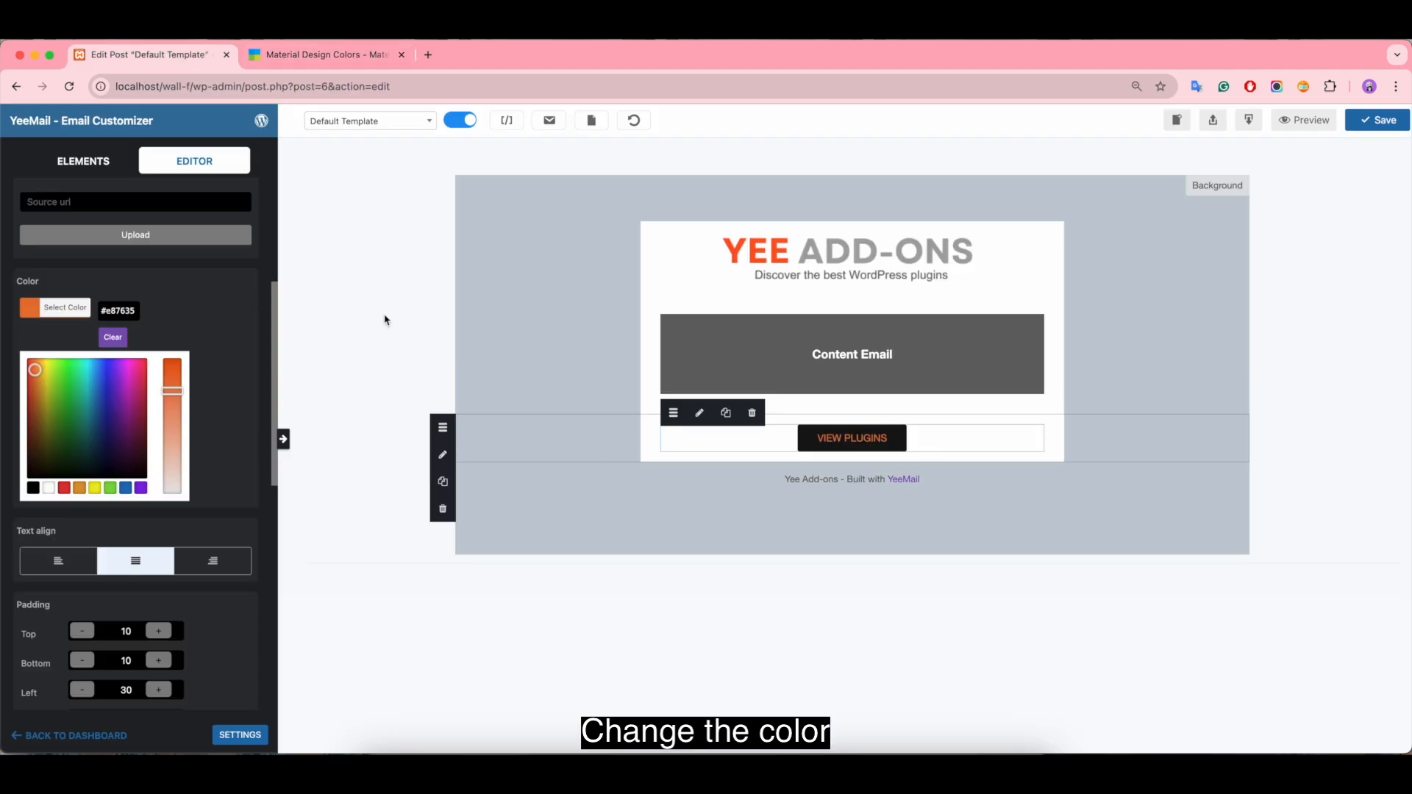
double_click(132, 311)
text(#ff5722)
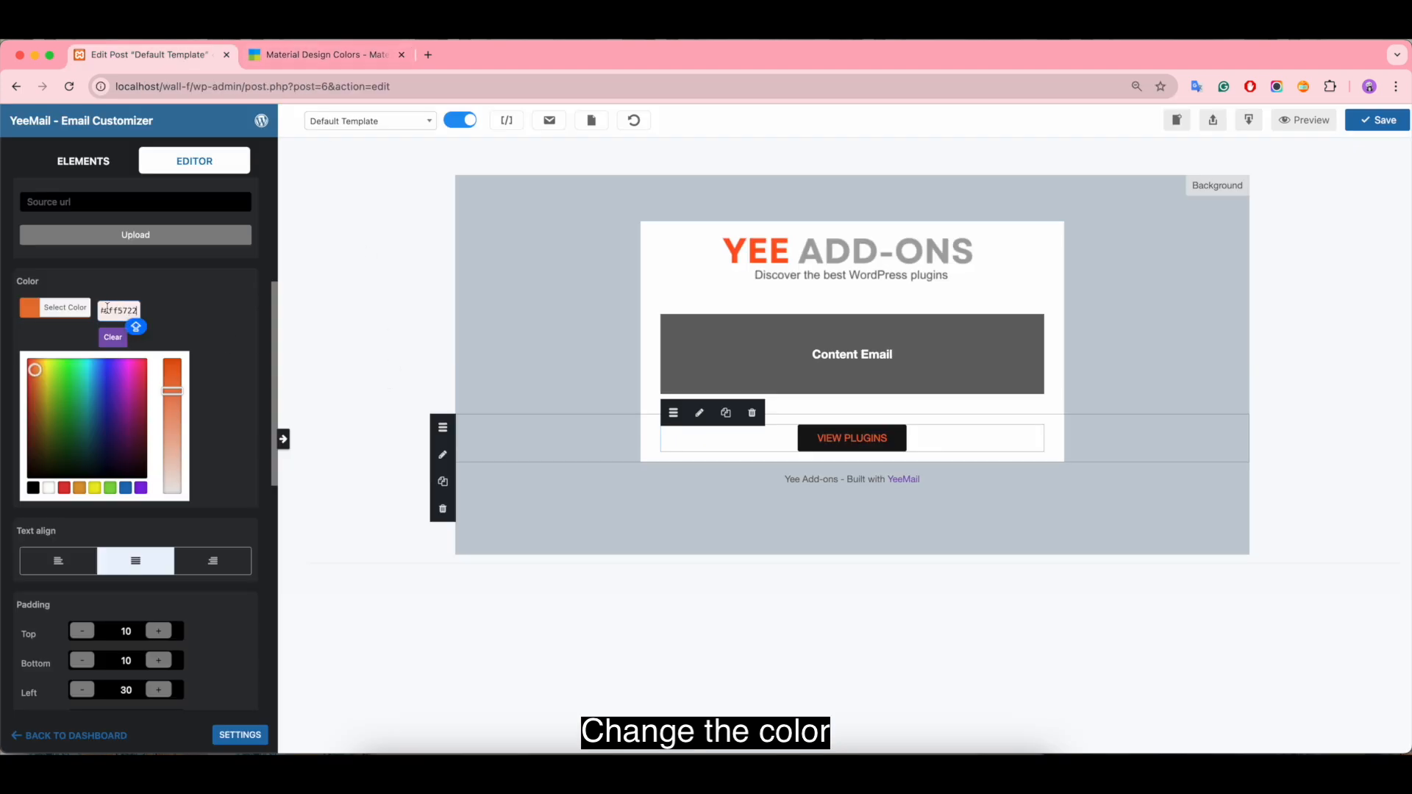
click(222, 366)
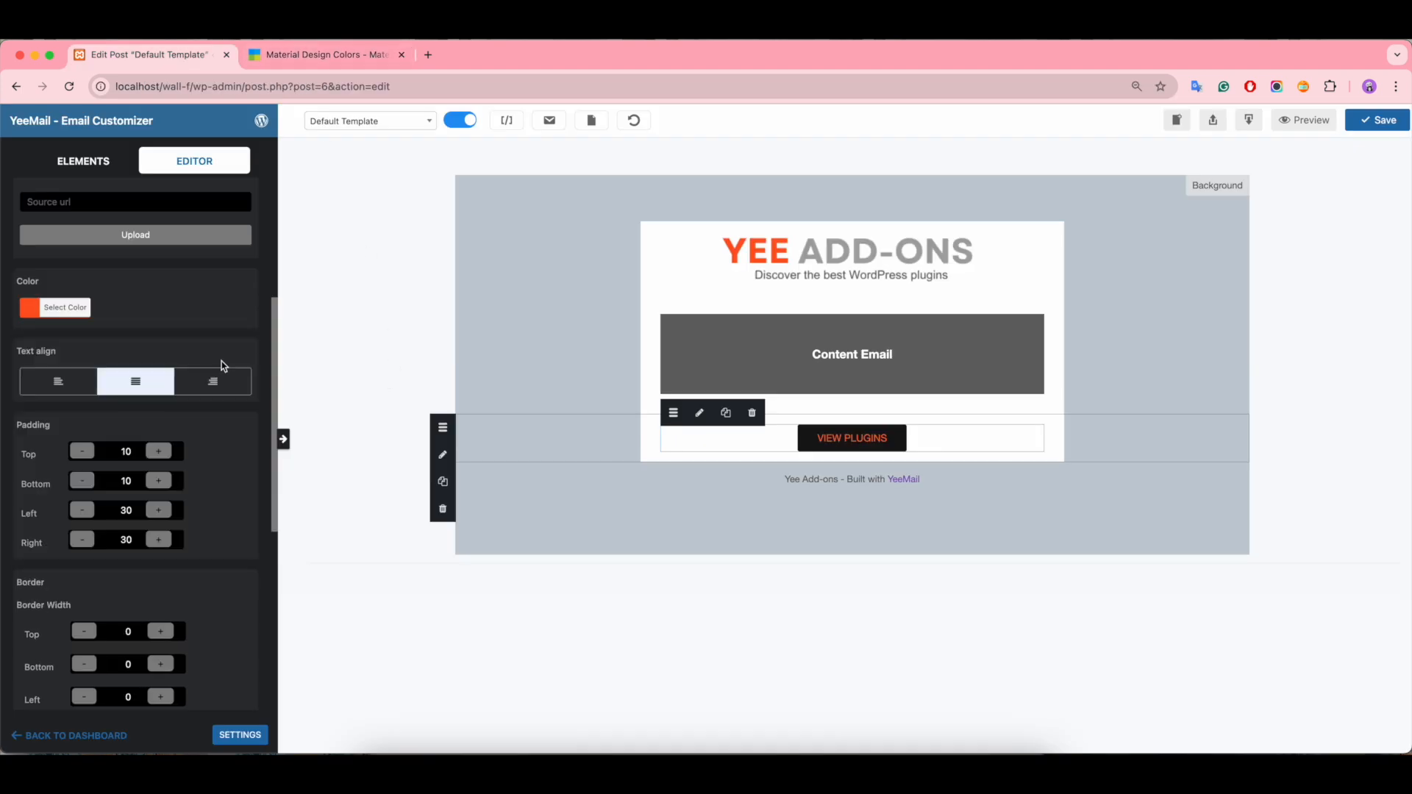
Step: Set the button's border radius to 10 for top, bottom, left and right
scroll(188, 453, down, 4)
scroll(190, 456, down, 3)
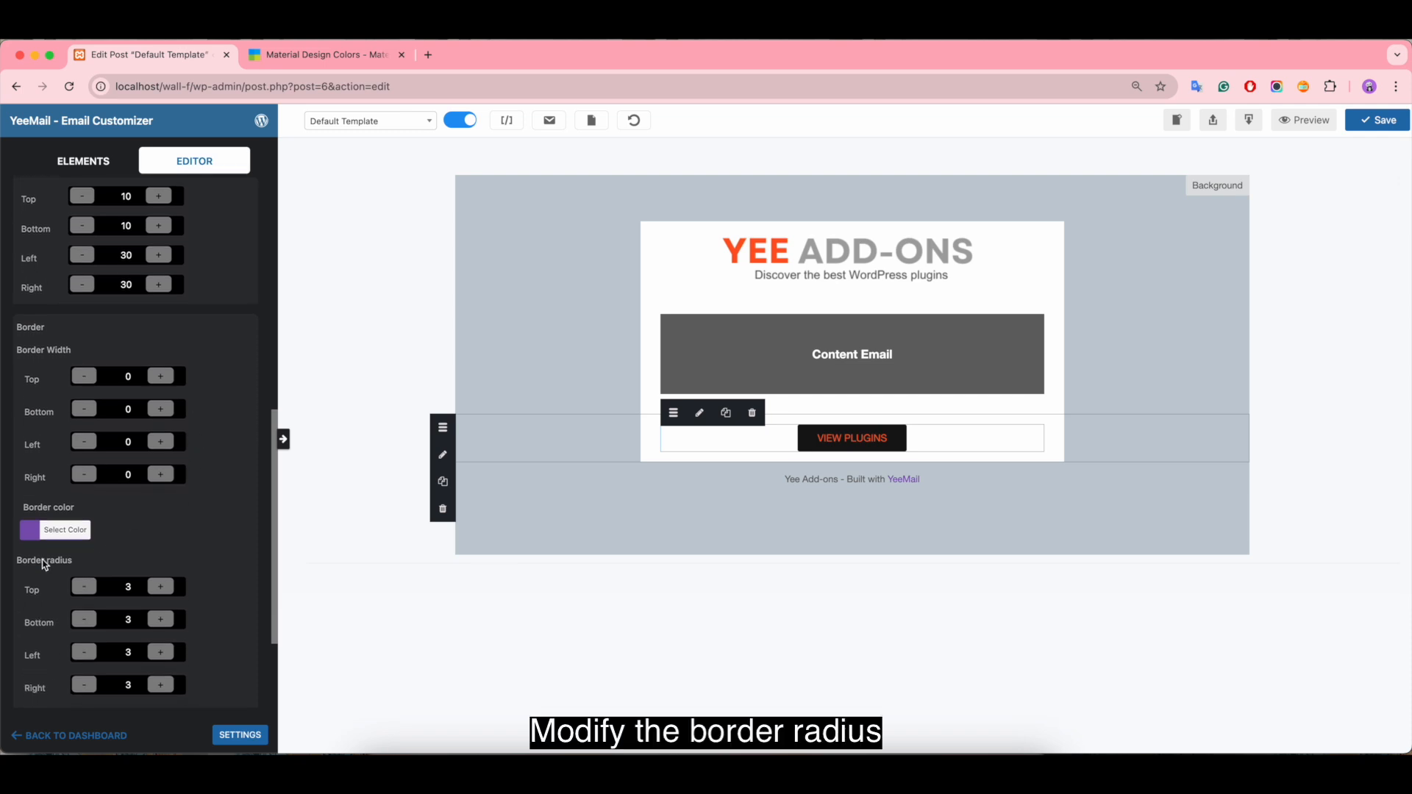
click(137, 590)
key(BackSpace)
text(10)
click(133, 620)
key(BackSpace)
text(10)
click(131, 653)
key(BackSpace)
text(10)
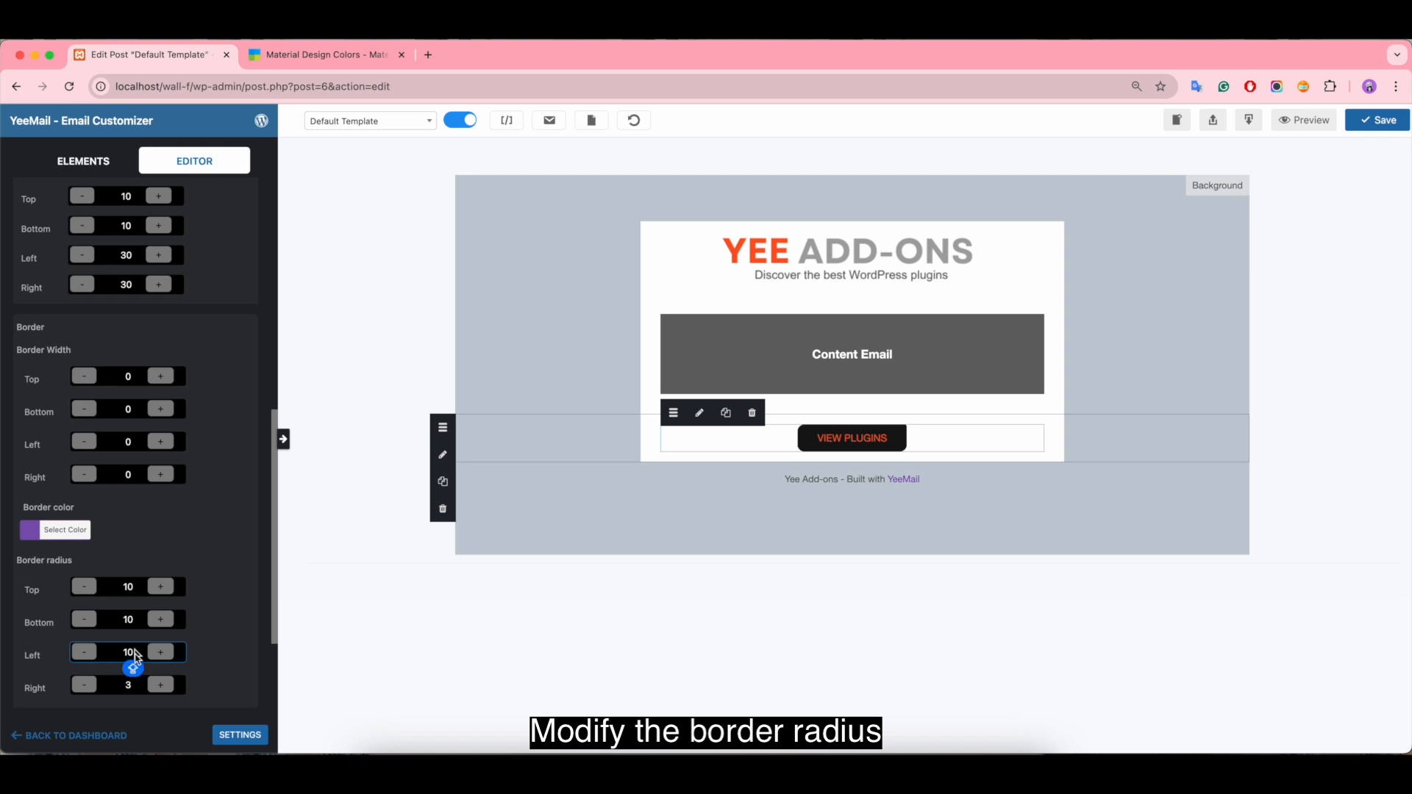
click(127, 686)
key(BackSpace)
text(10)
Step: Set the button's border width to 2 on all four sides
click(128, 377)
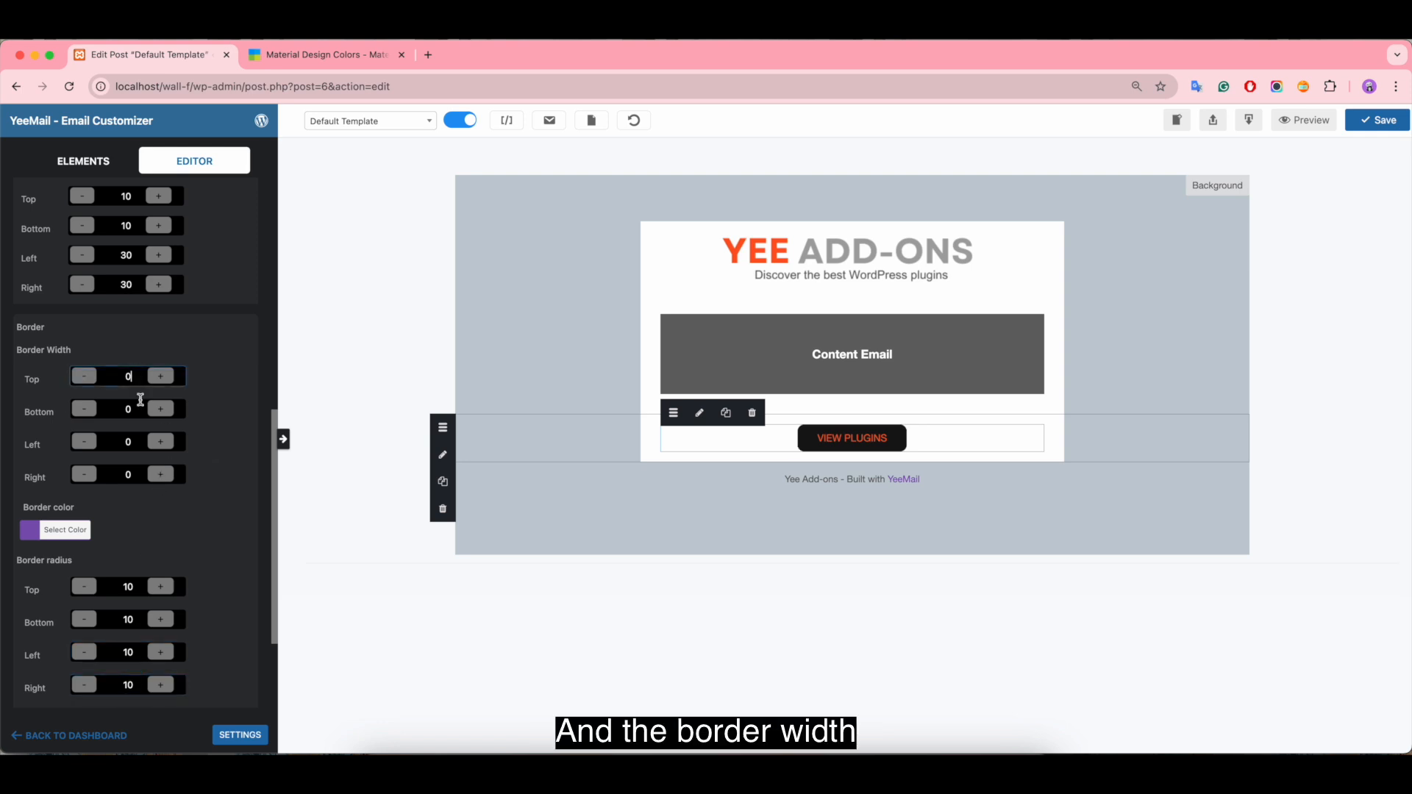
key(BackSpace)
text(2)
click(132, 409)
key(BackSpace)
text(2)
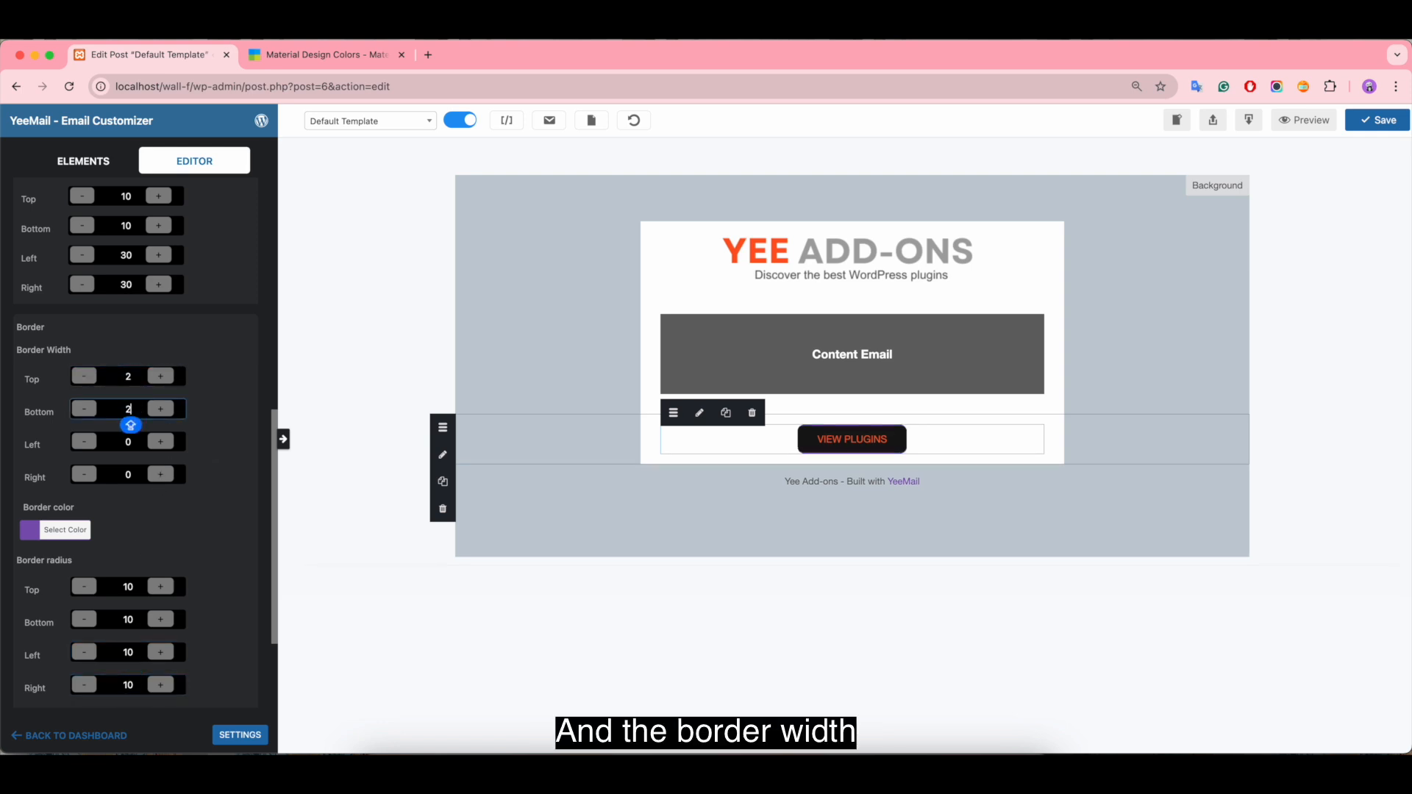
click(139, 444)
key(BackSpace)
text(2)
click(130, 479)
key(BackSpace)
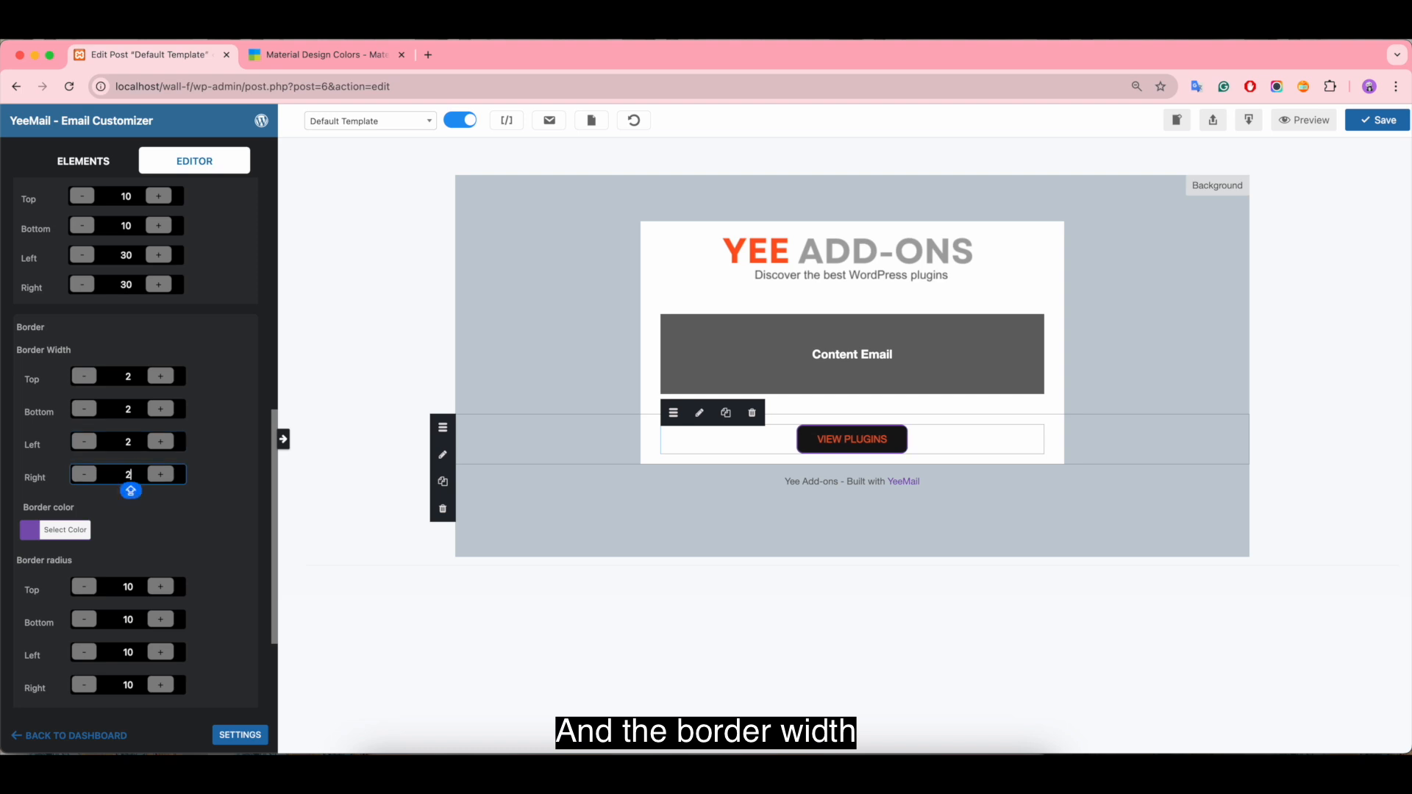
text(2)
Step: Set the button's border color to orange, about #dd9527
click(87, 530)
scroll(239, 572, down, 3)
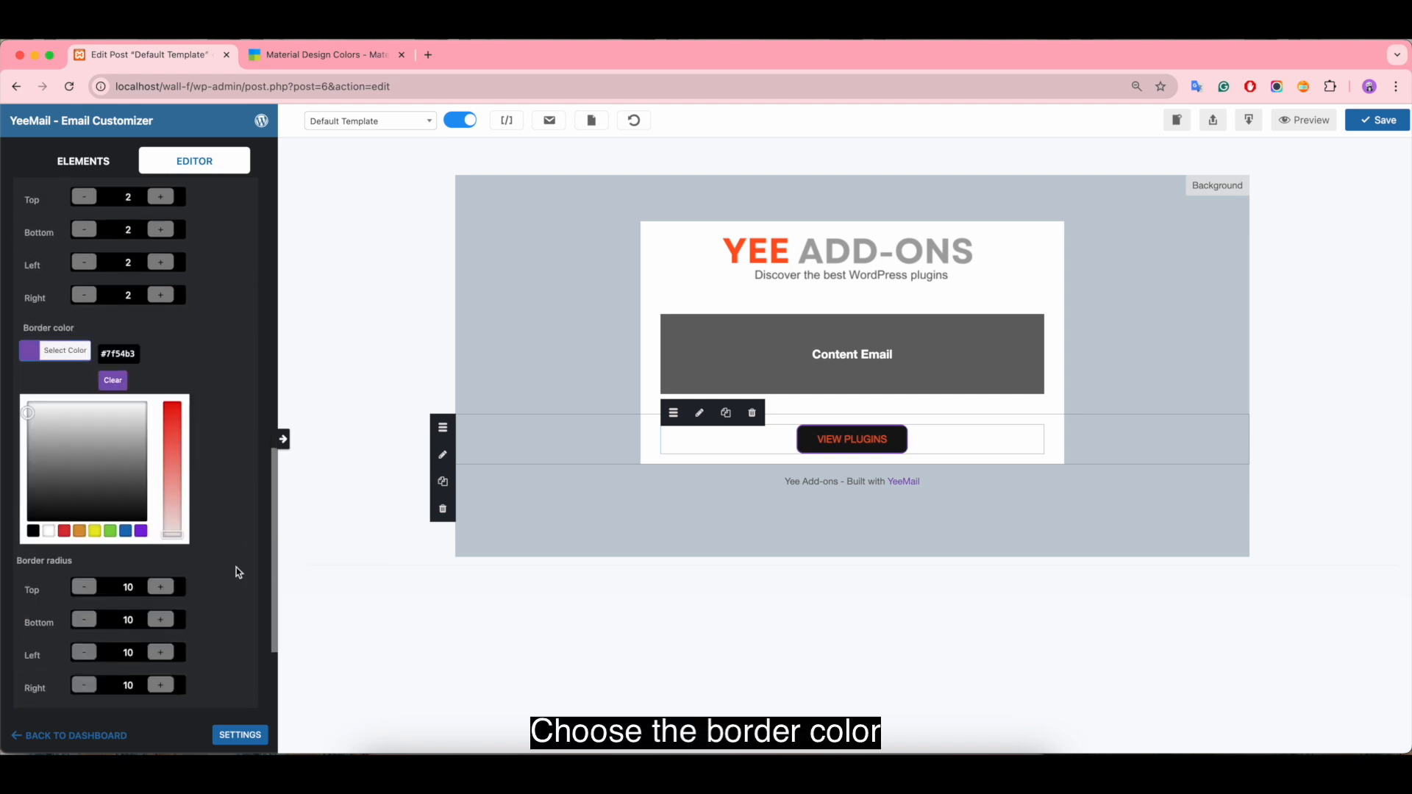
click(79, 531)
click(167, 431)
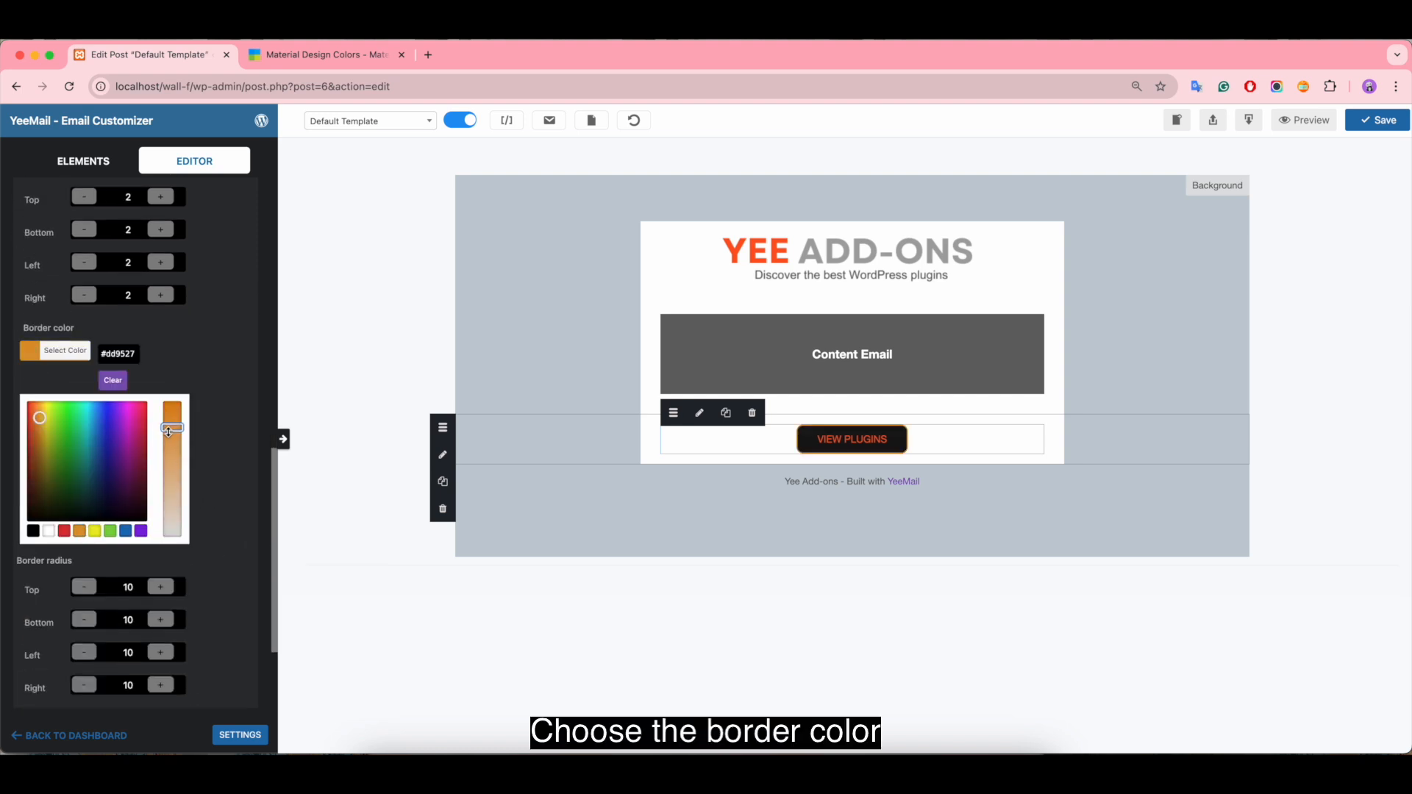
click(744, 538)
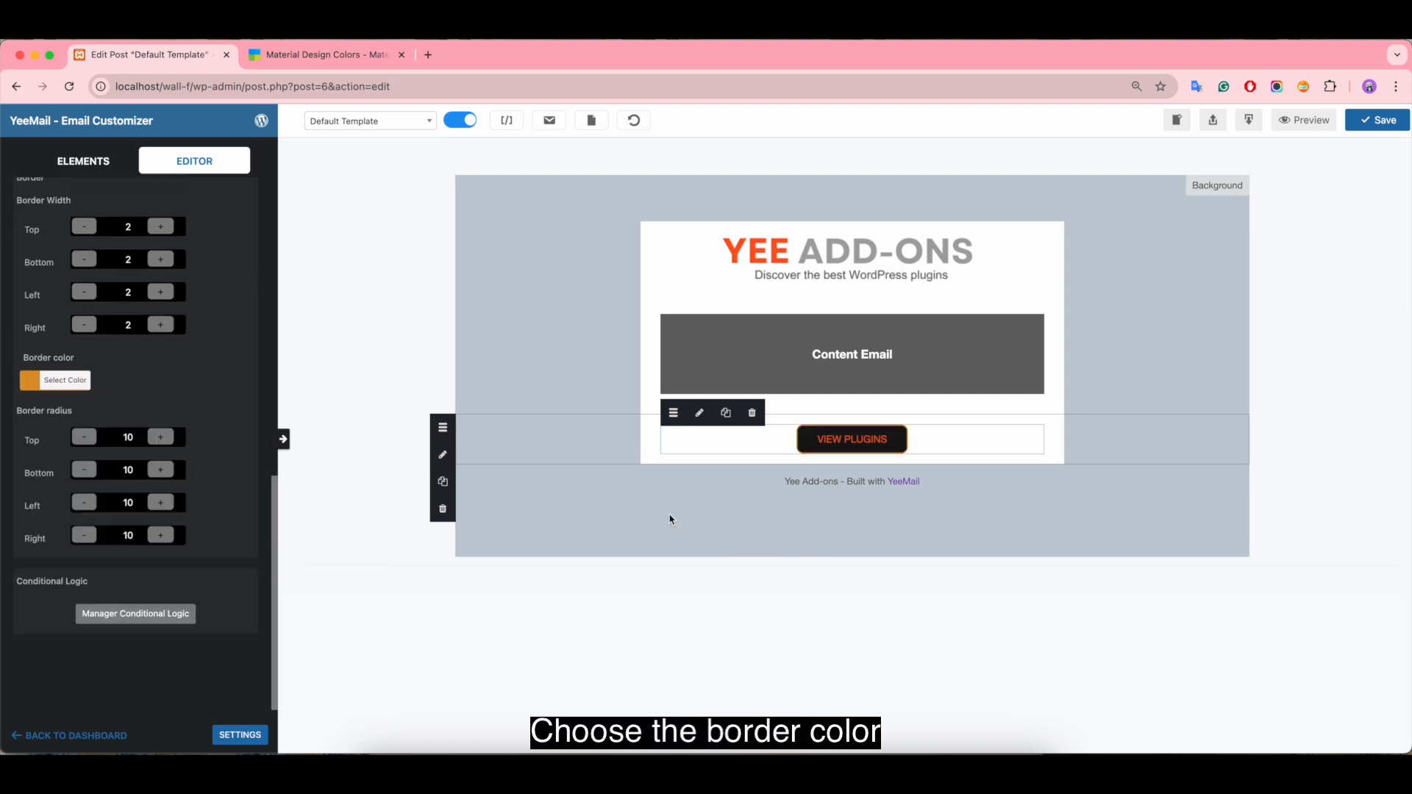
Step: Reduce the top and bottom padding of the row holding the VIEW PLUGINS button to 5
click(665, 438)
click(126, 453)
key(BackSpace)
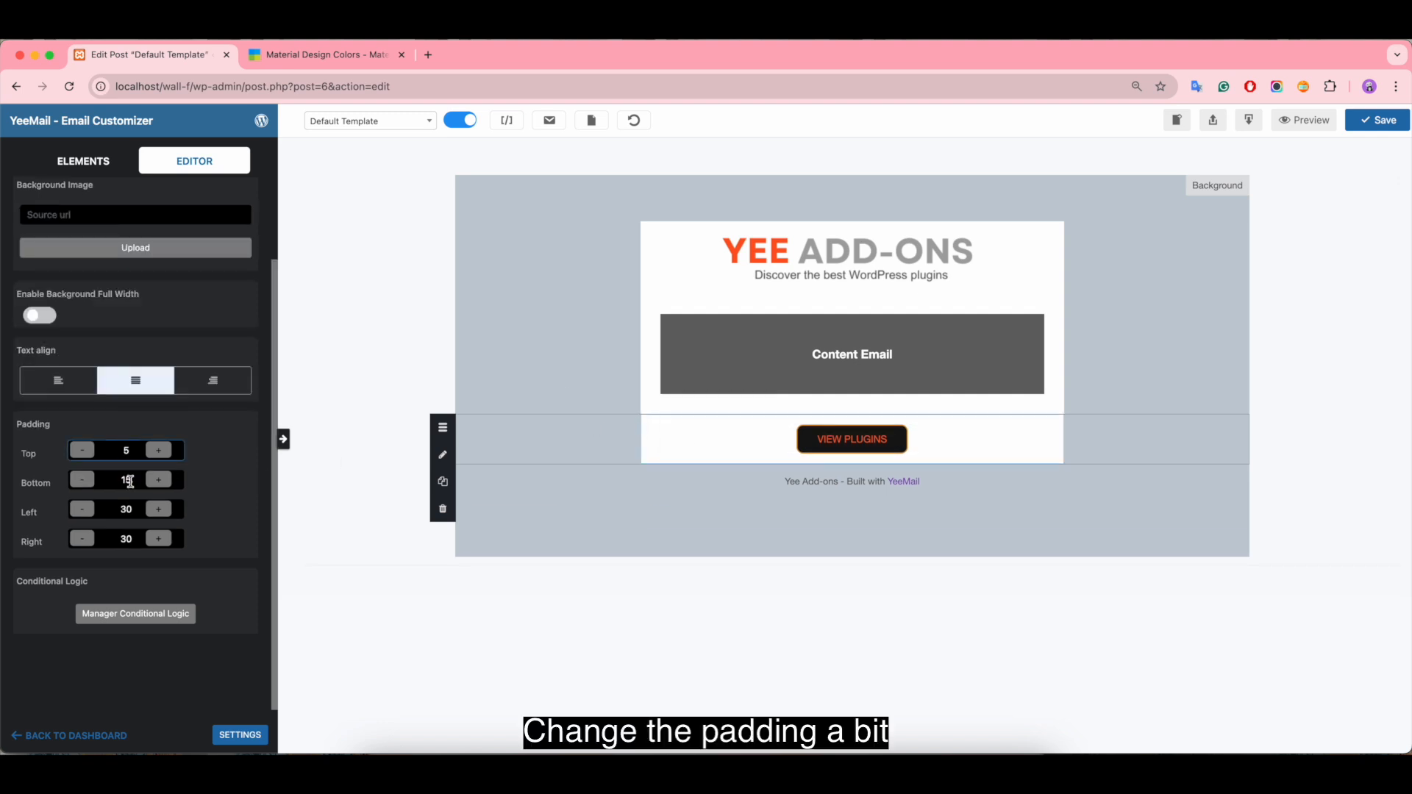
click(126, 482)
key(BackSpace)
click(553, 388)
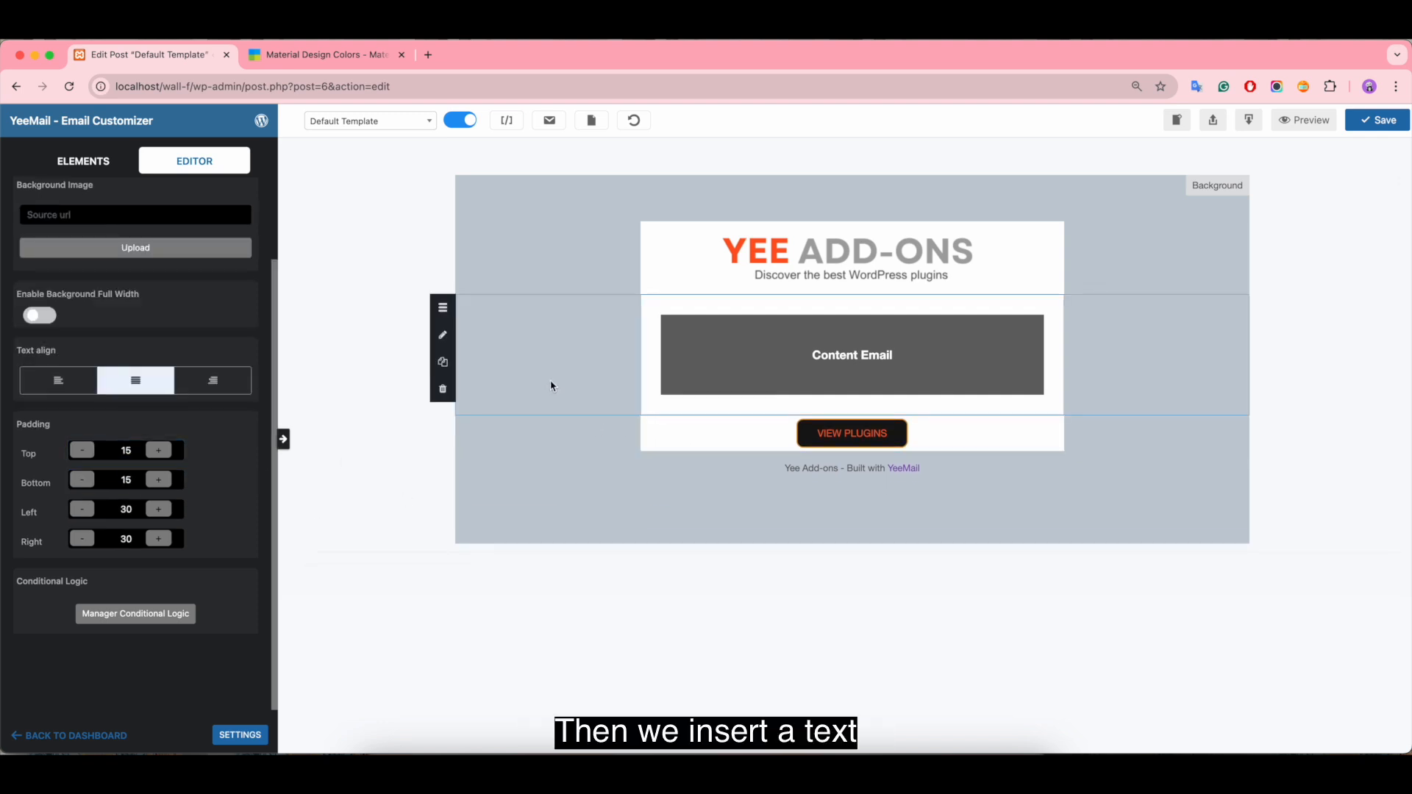
Step: Insert a one-column row with a Text element between the VIEW PLUGINS button and the footer text
click(71, 164)
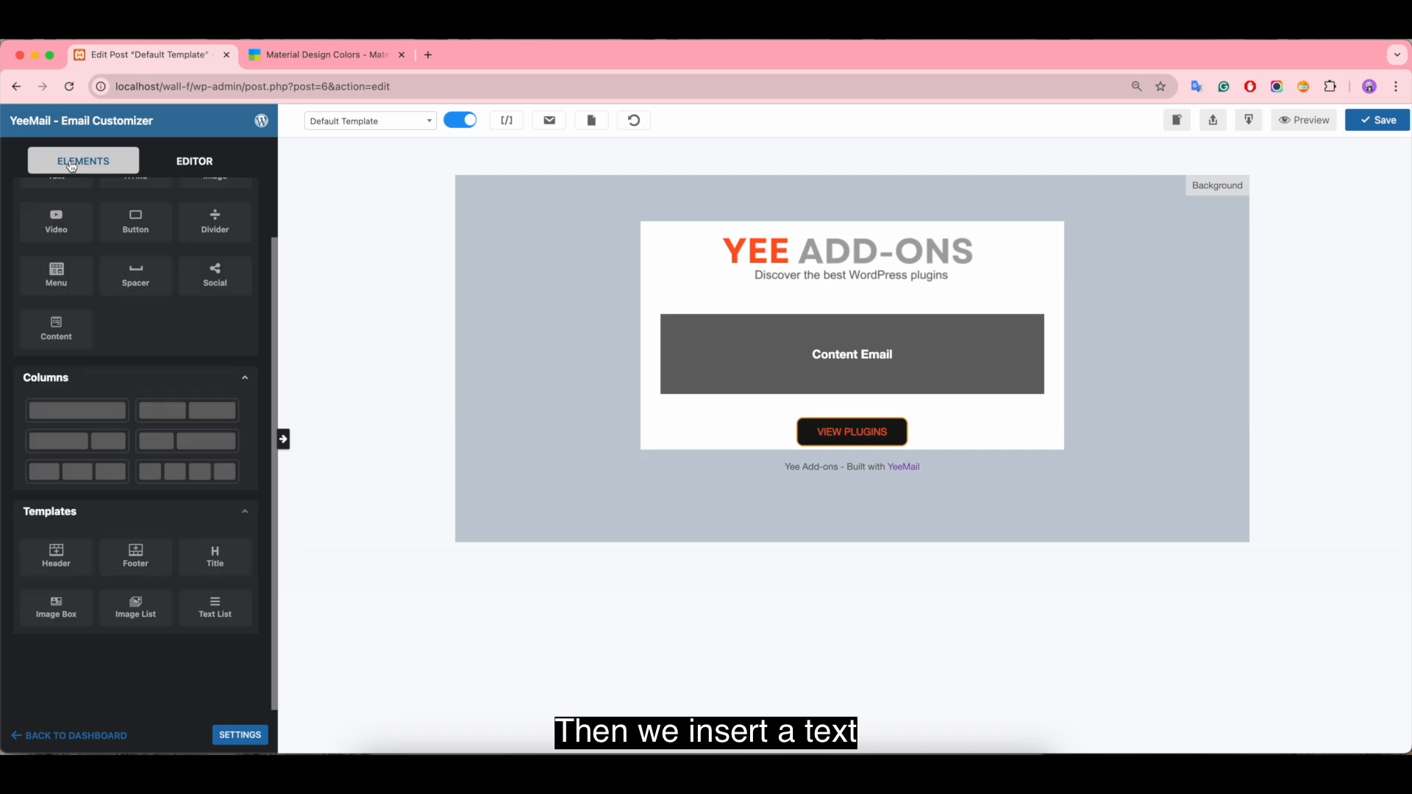
drag(60, 415, 618, 464)
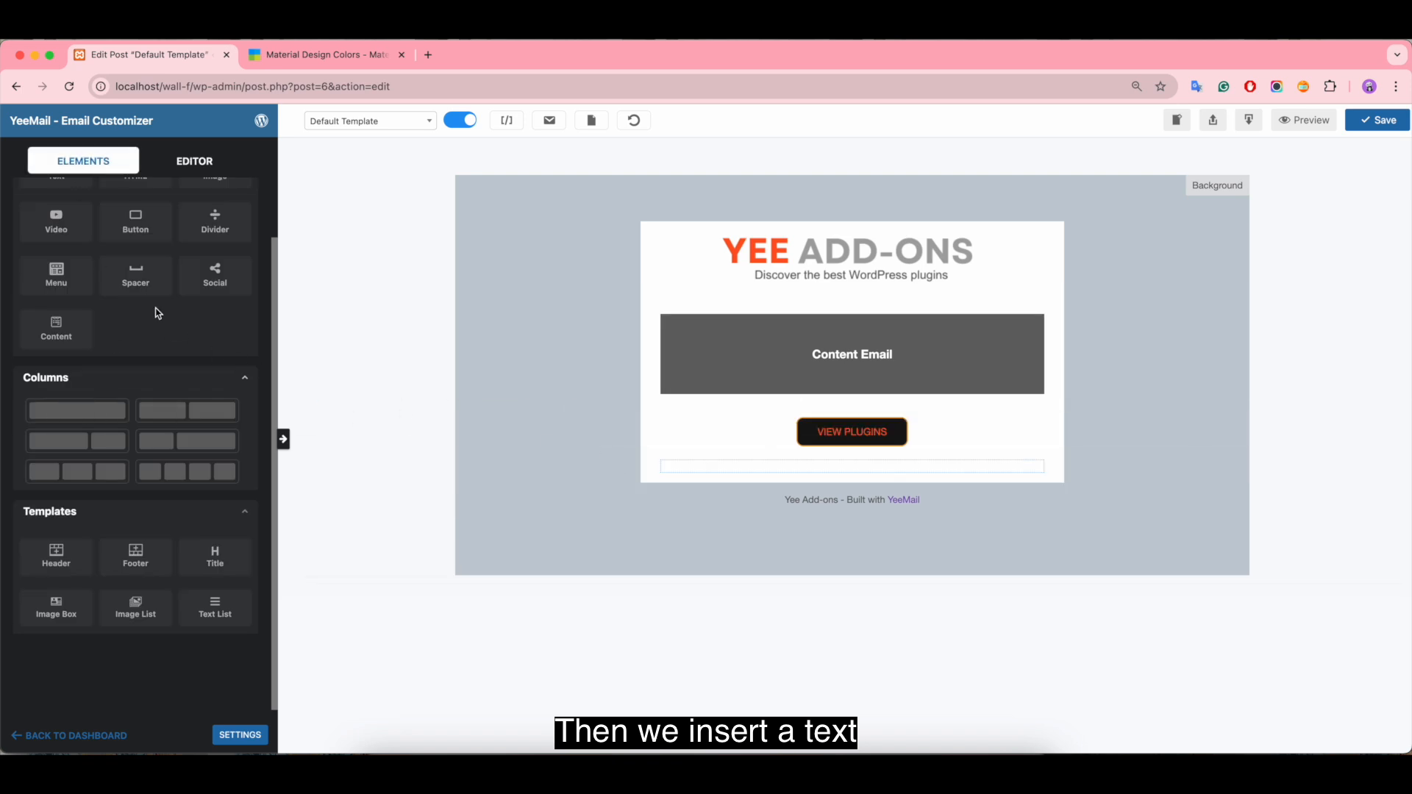
scroll(147, 309, up, 3)
drag(56, 235, 732, 468)
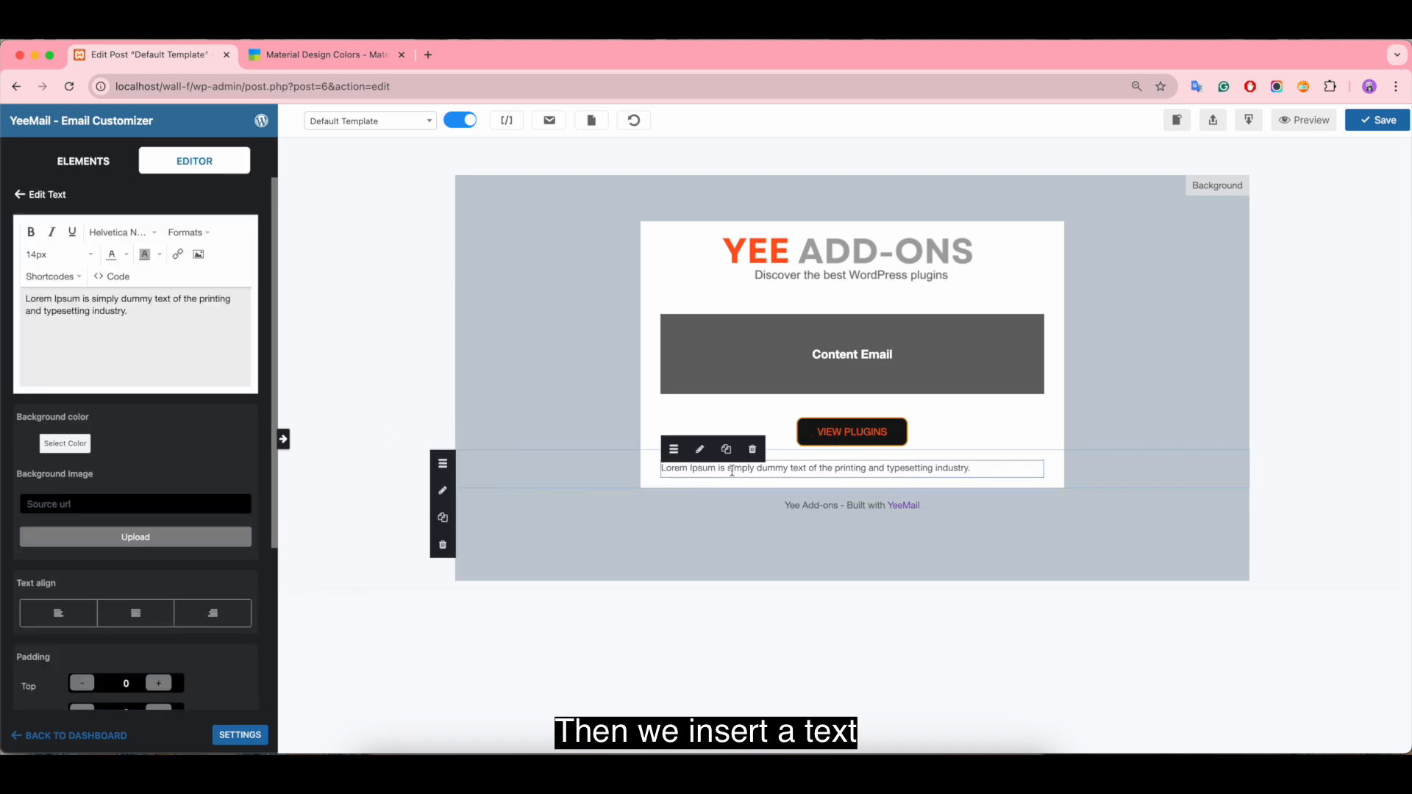
Step: Replace the placeholder text with "If you need help or have any questions, don't hesitate to get in touch with us."
click(136, 311)
key(super+a)
key(BackSpace)
text(If you n)
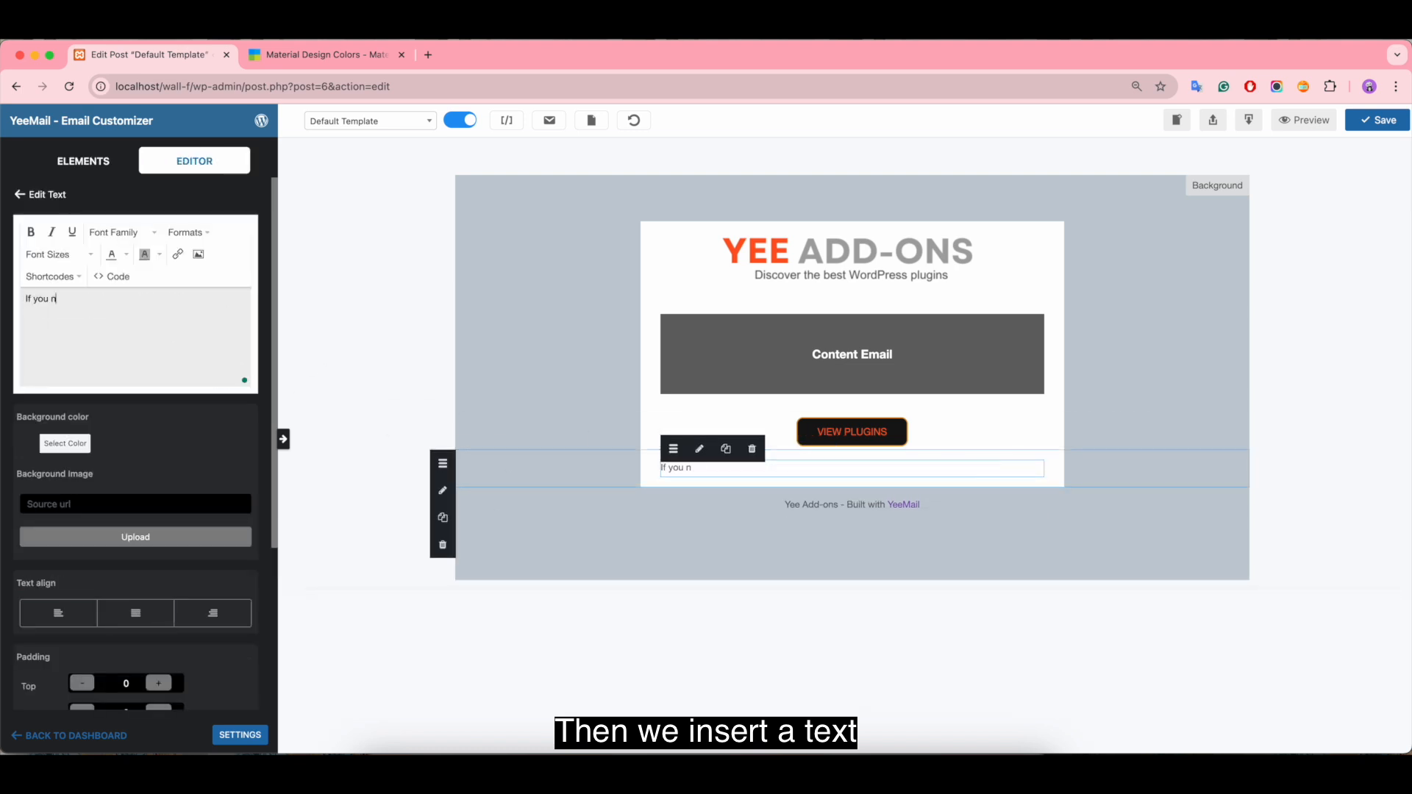
text(eed help or have)
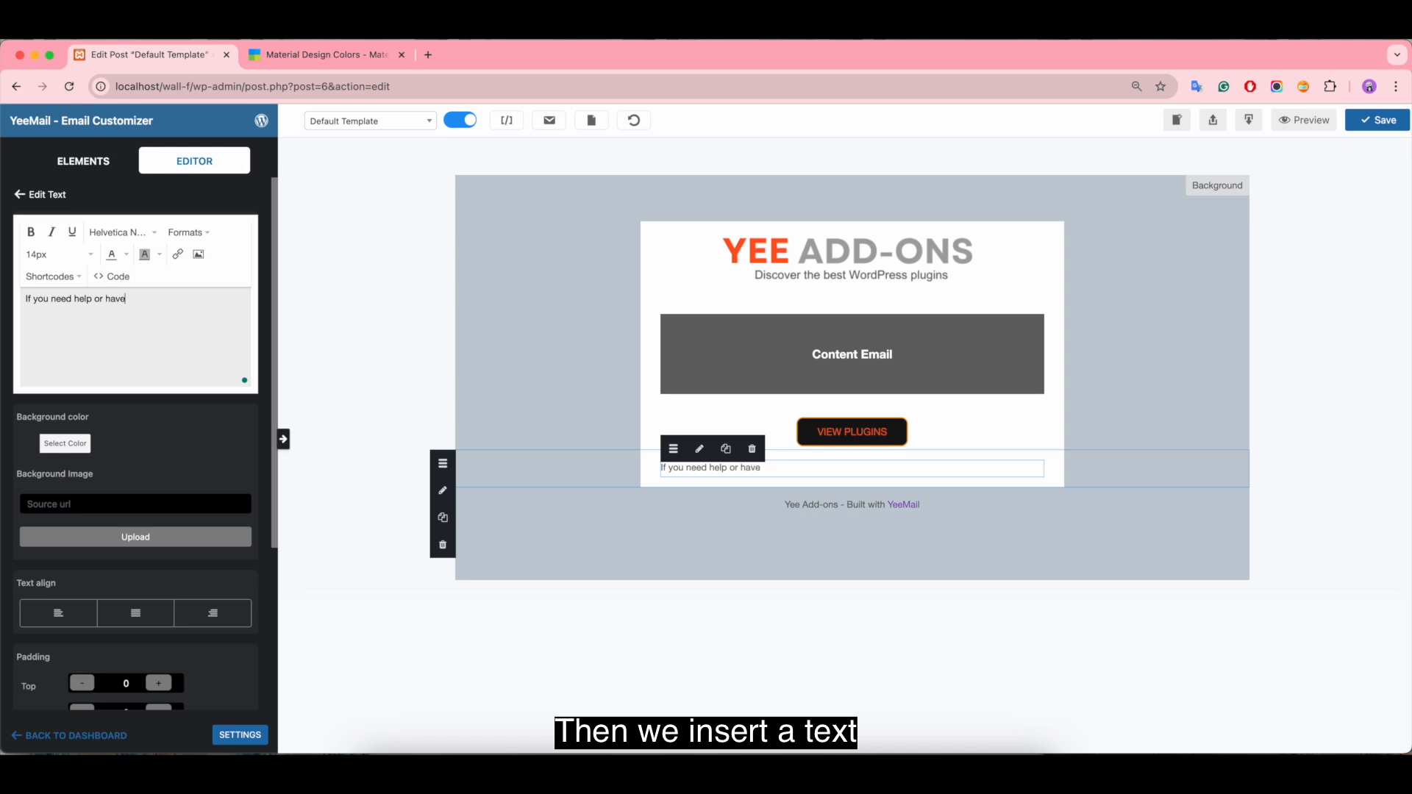
text( any questions, don't hesitate to get)
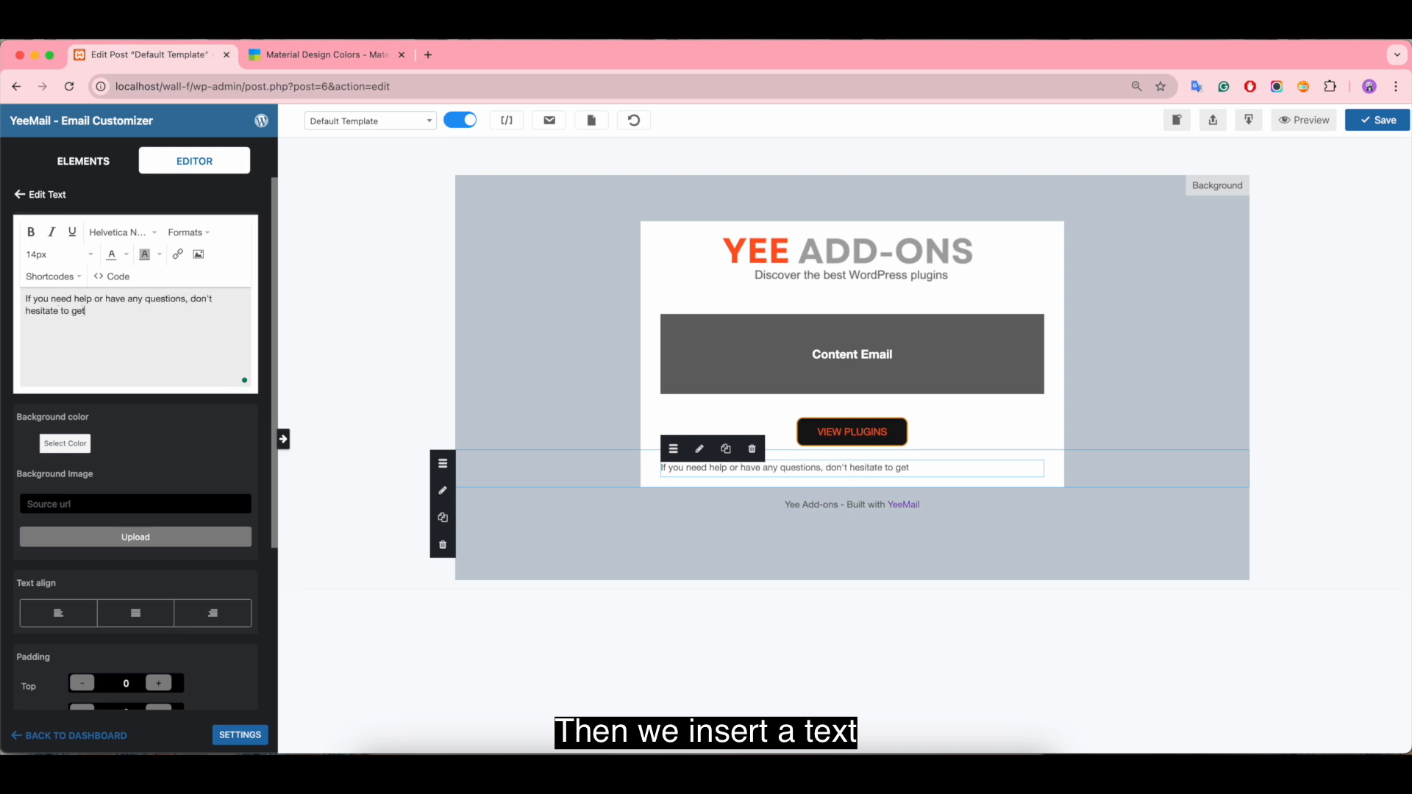
text( in touch with us.)
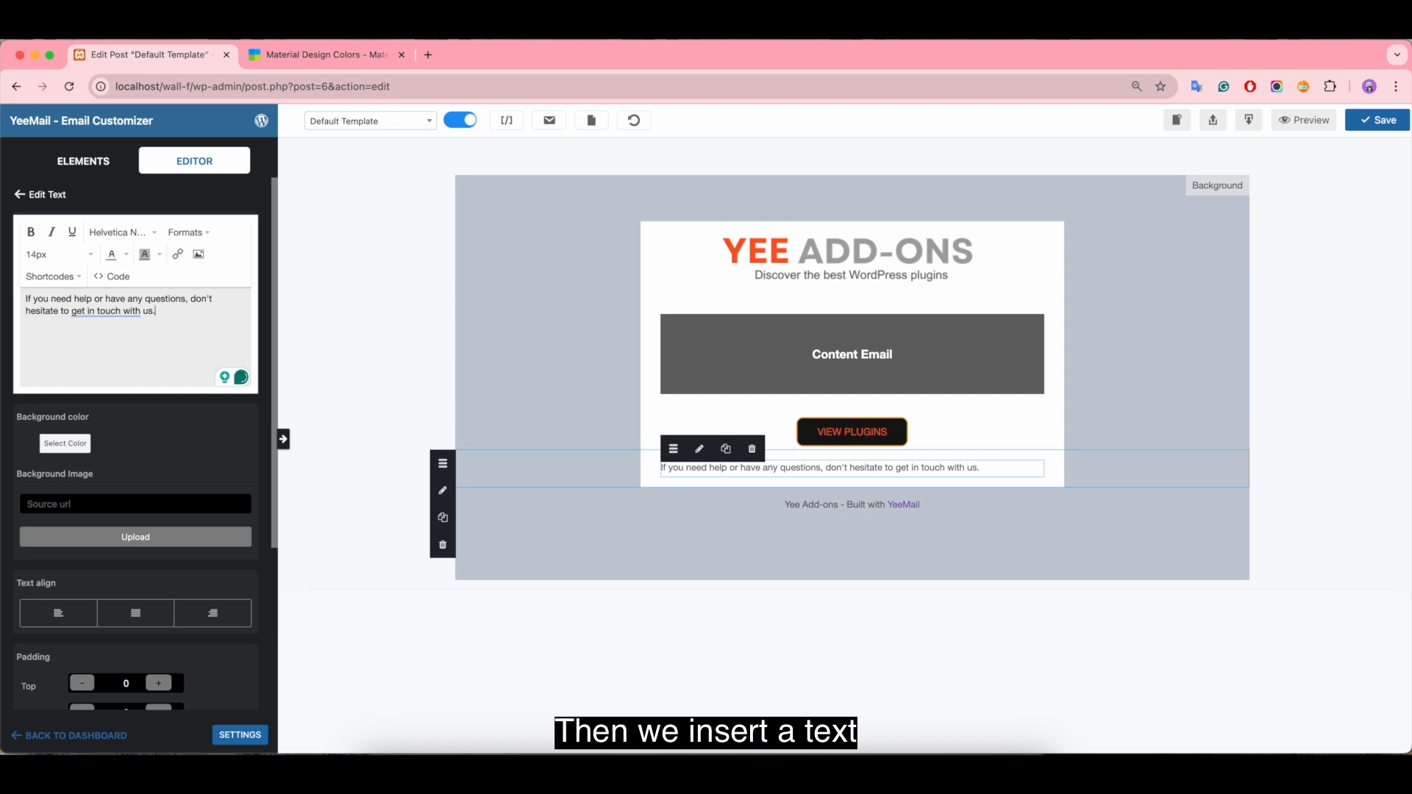
Step: Add the contact e-mail address and "Share via:" on separate lines below the help sentence
key(Return)
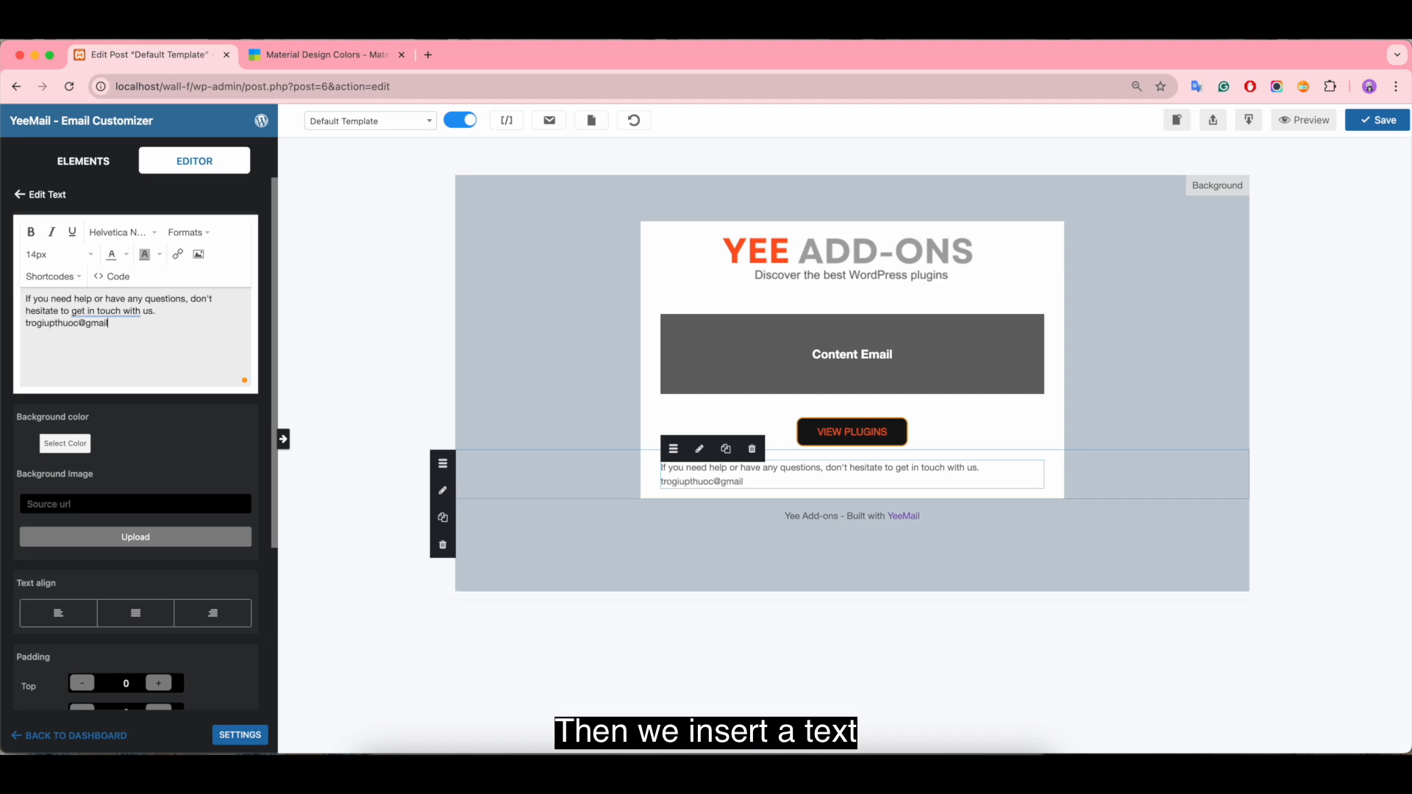
key(Return)
text(Share via:)
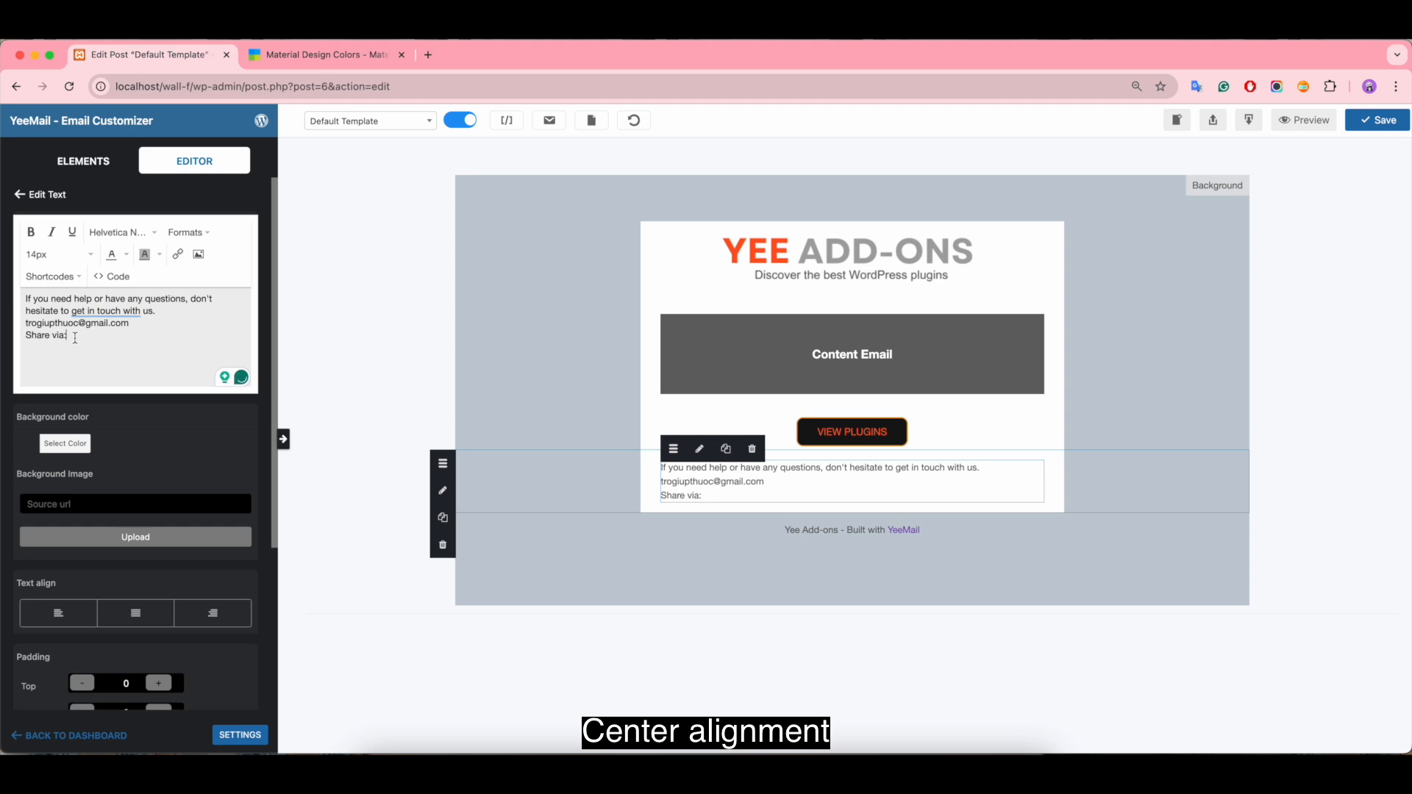
Step: Center all lines of the text block and make the help sentence bold
drag(75, 338, 8, 293)
click(211, 233)
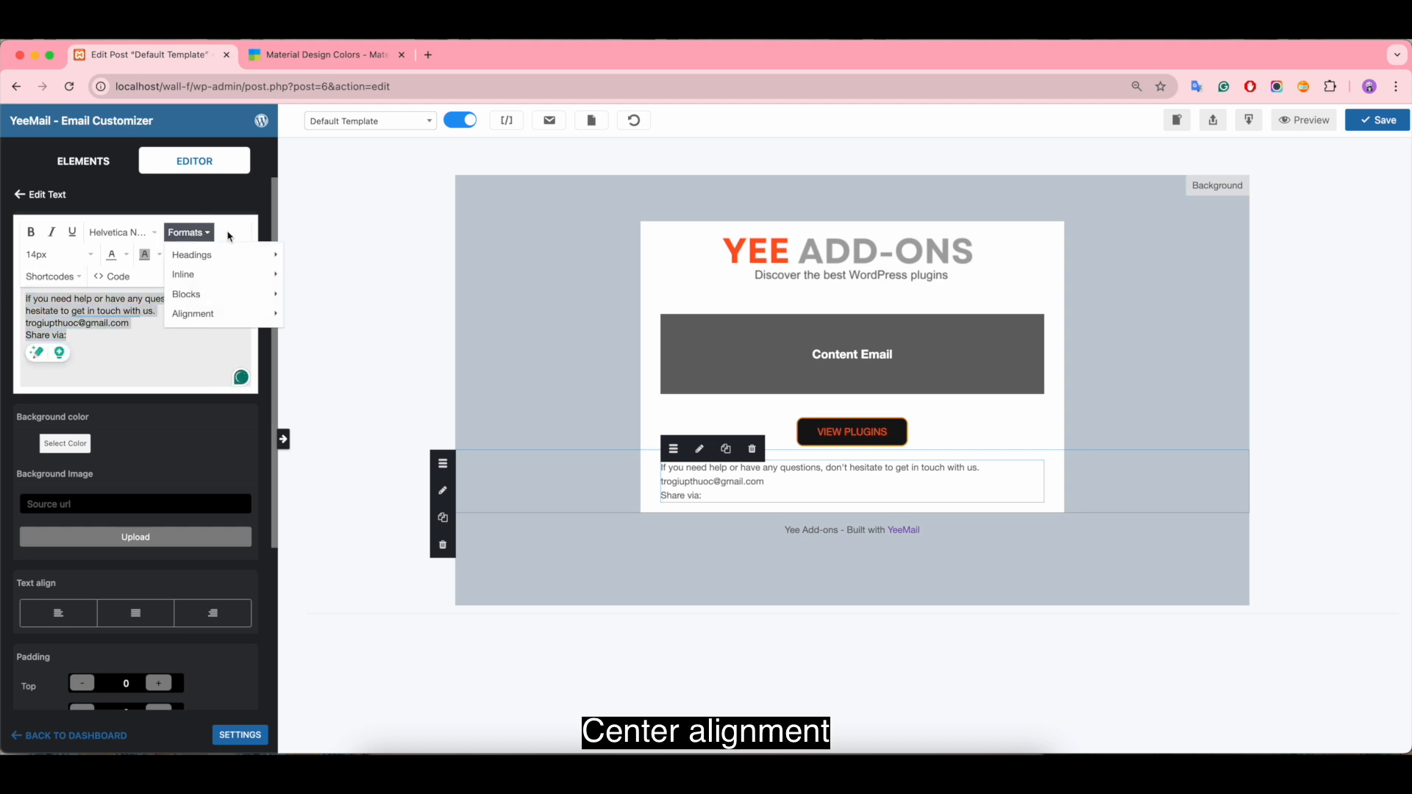
mouse_move(230, 314)
click(306, 334)
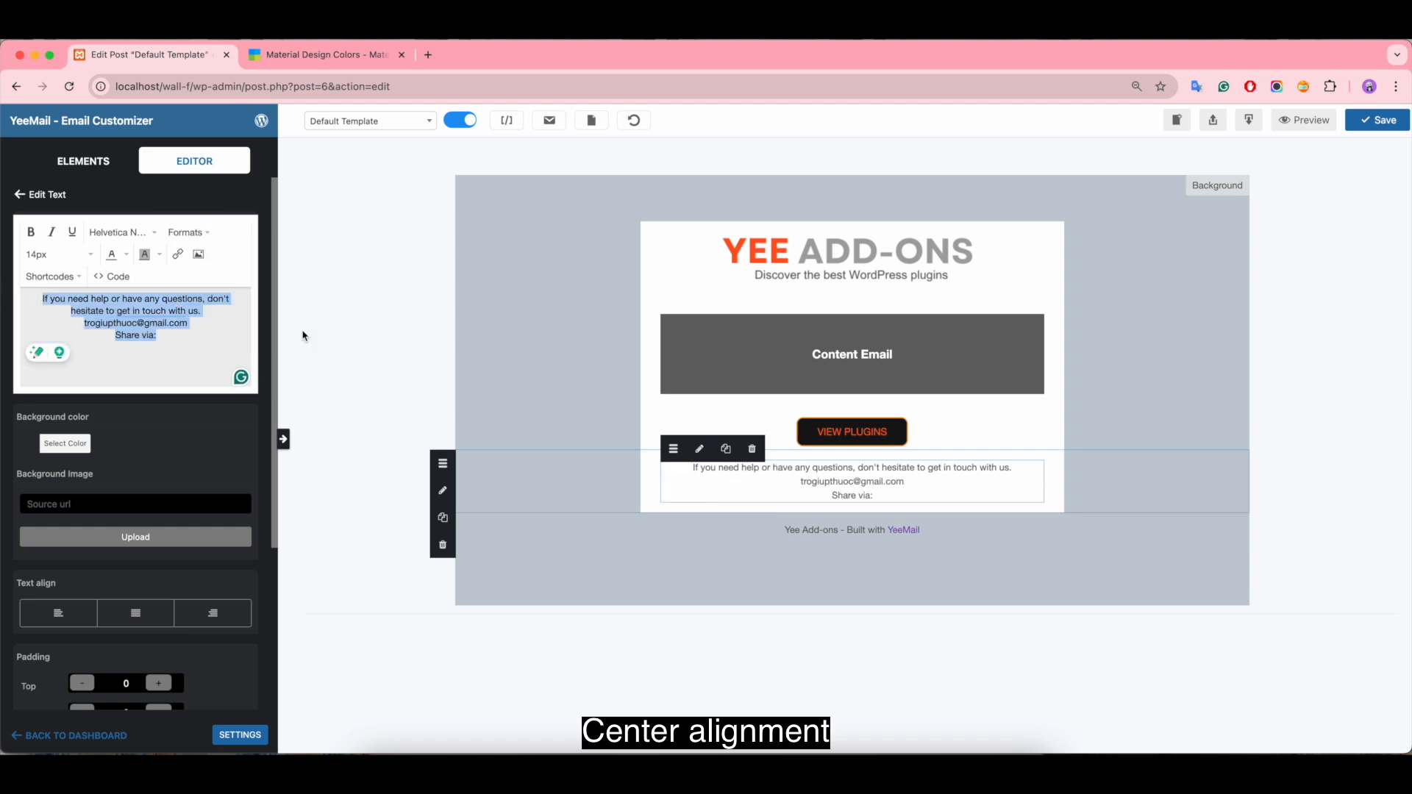
drag(202, 311, 42, 298)
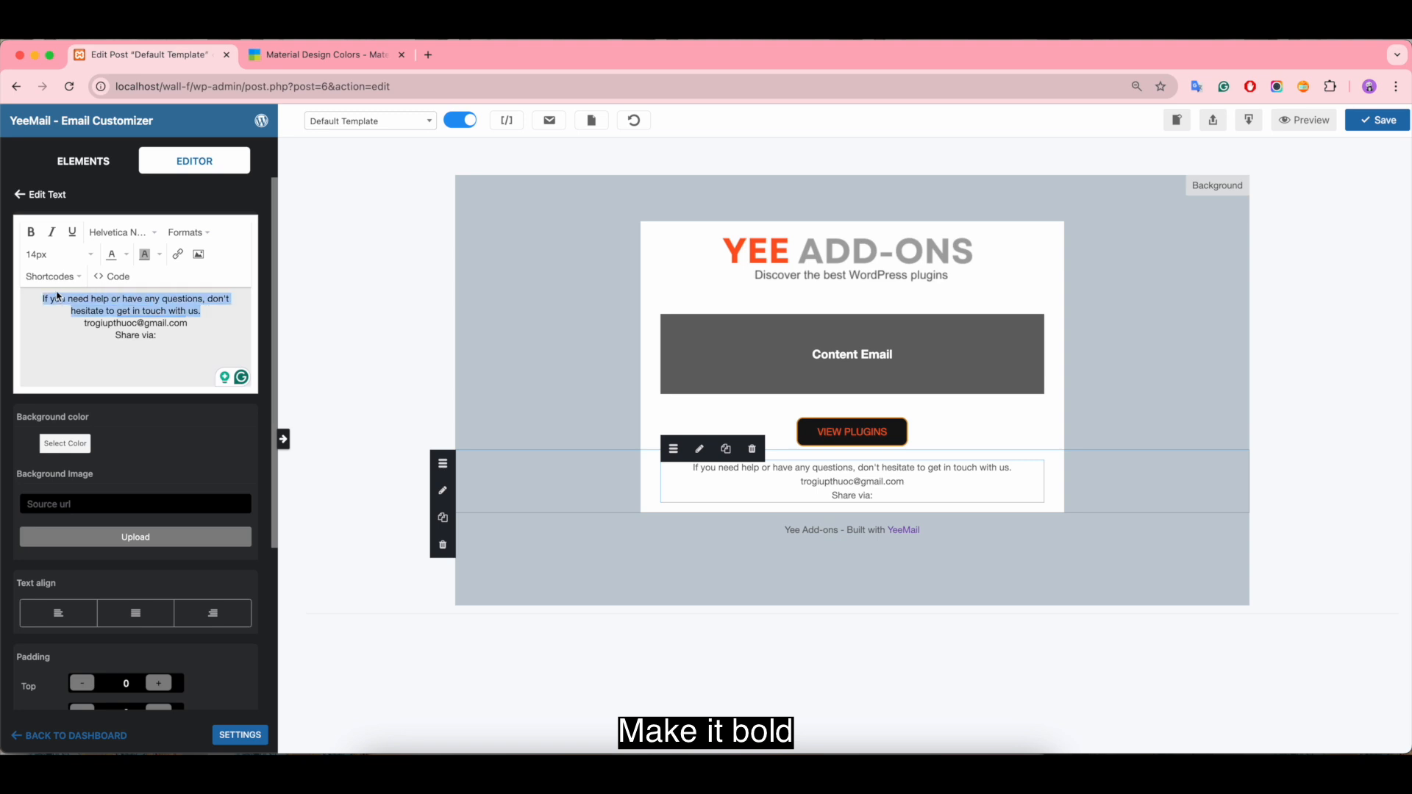
click(32, 233)
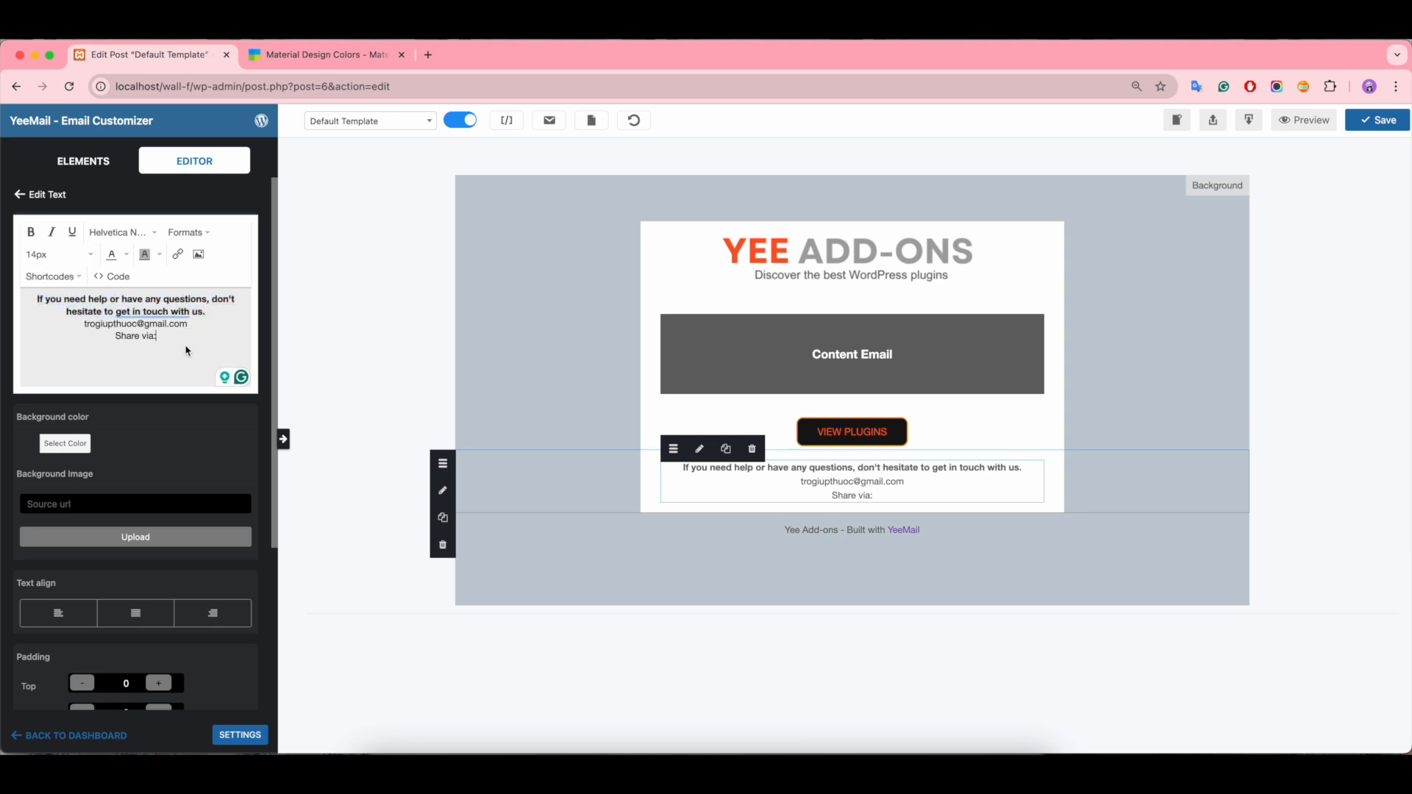
Step: Set the whole text block's font color to black and its font size to 15px
drag(176, 344, 6, 300)
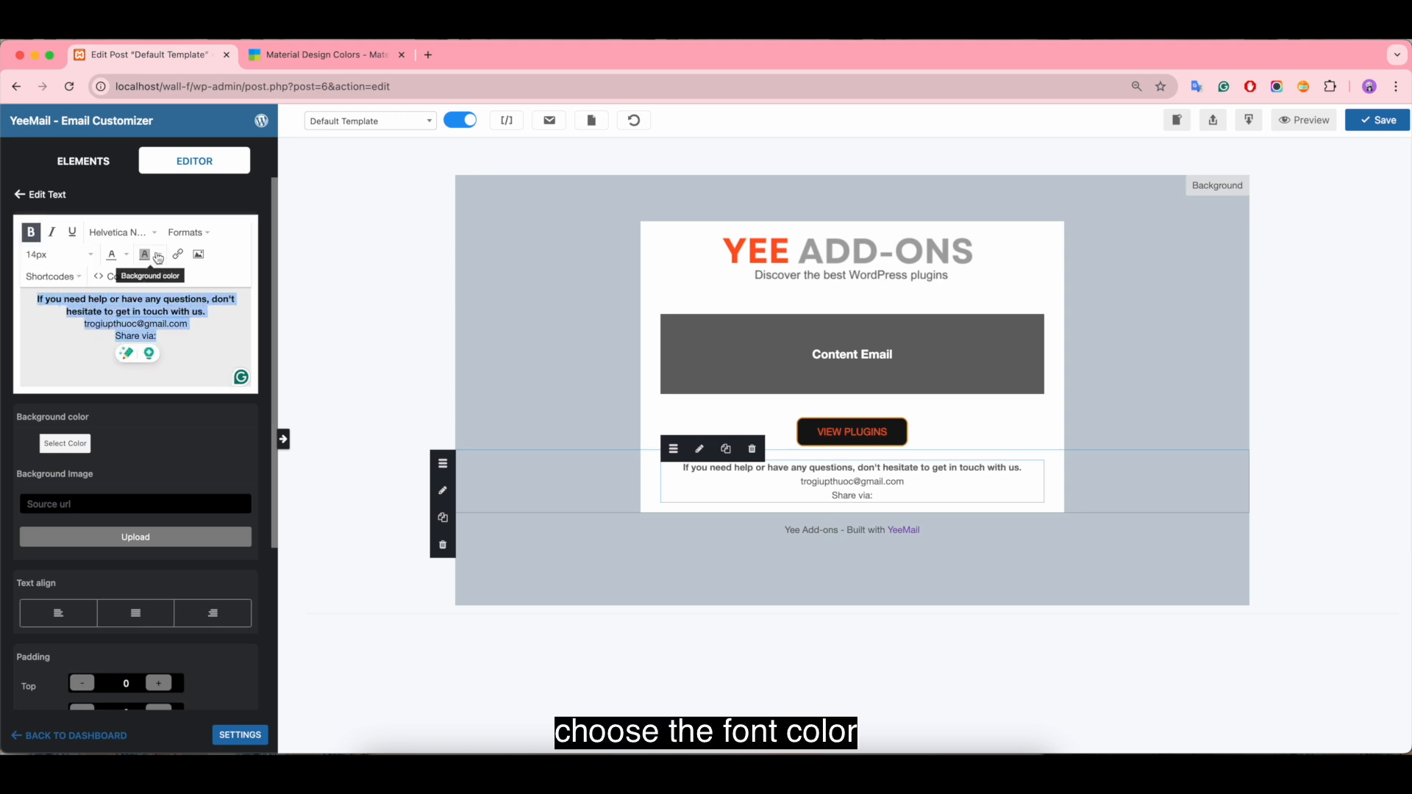
click(126, 256)
click(77, 280)
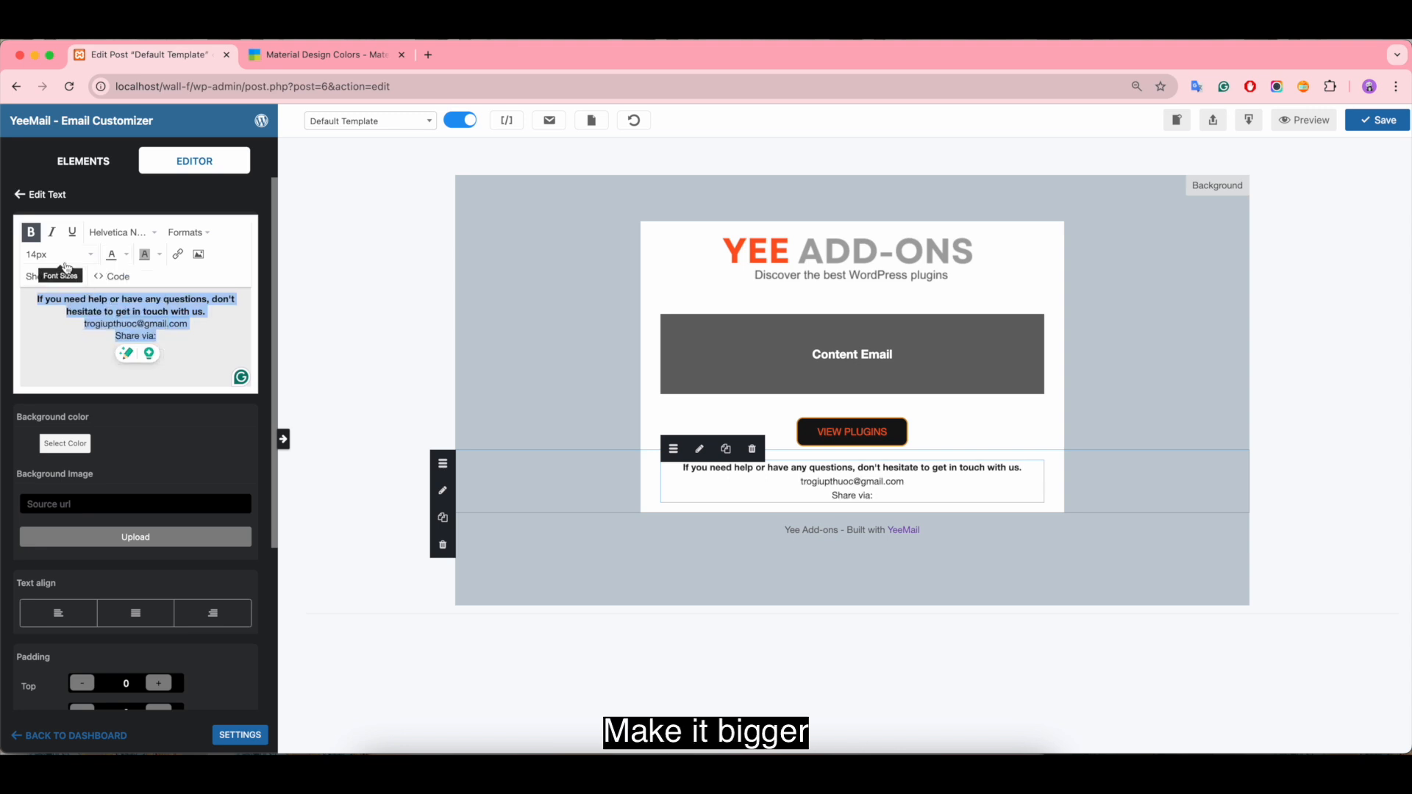
click(70, 256)
click(63, 374)
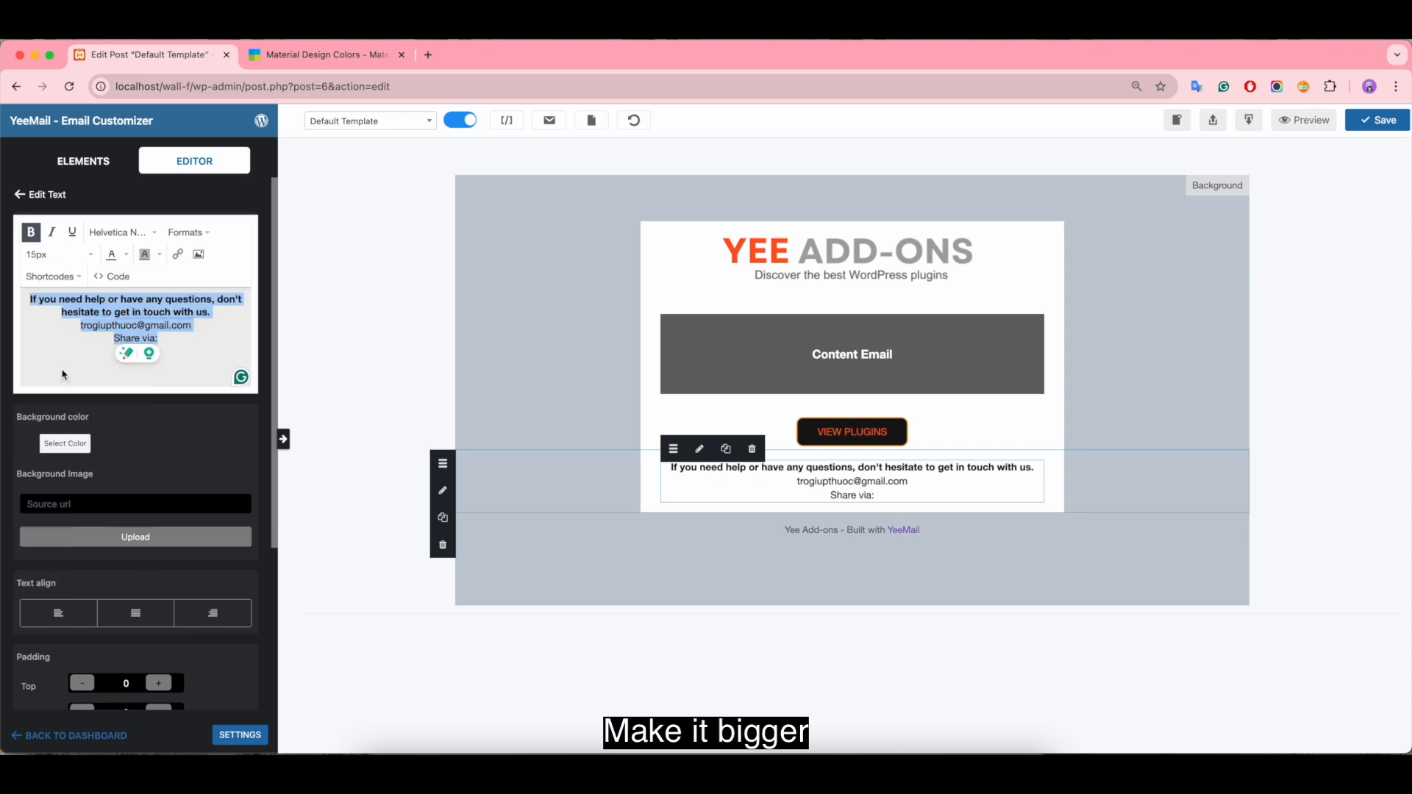
click(178, 338)
Step: Add a social networks element below the "Share via:" text and hide its Twitter and LinkedIn icons
click(90, 168)
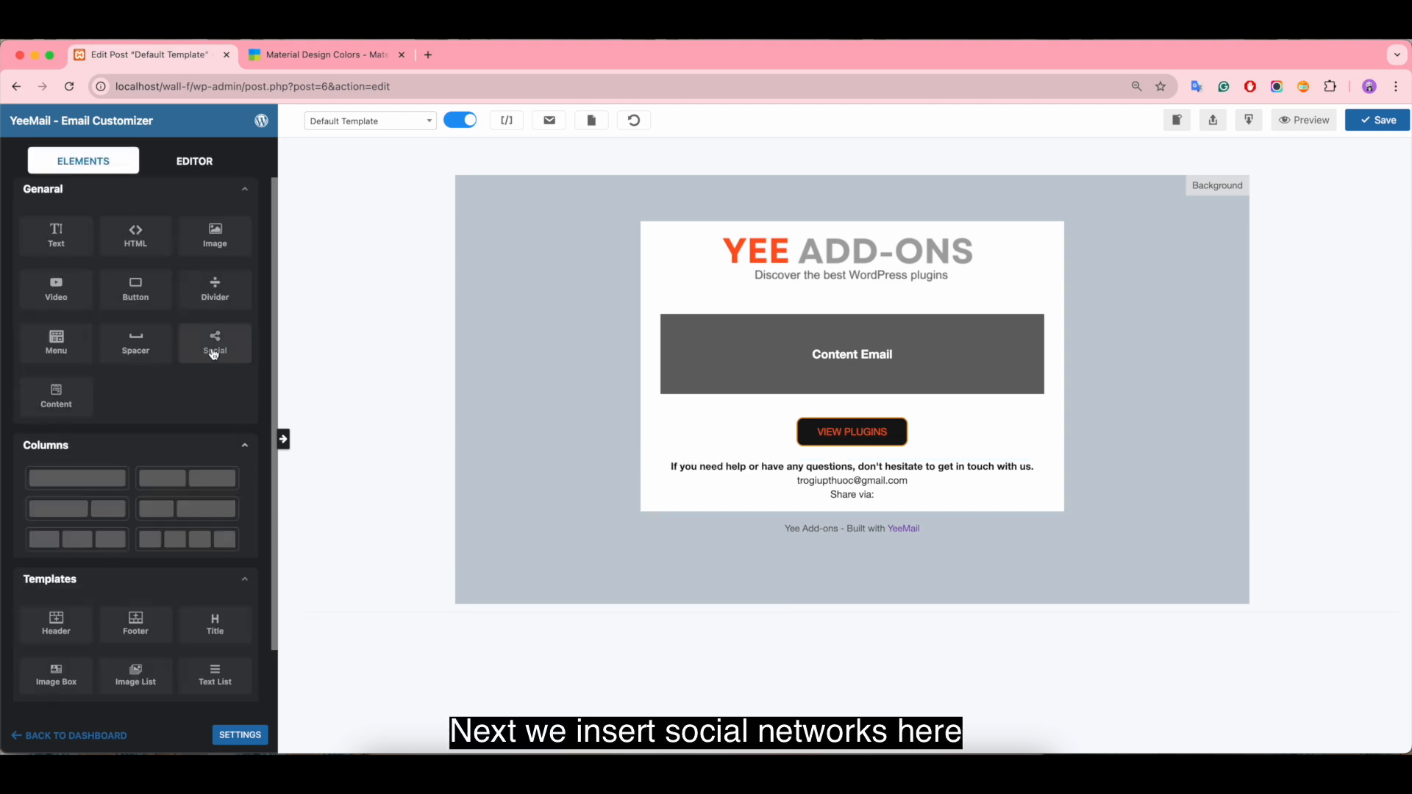
drag(213, 353, 868, 525)
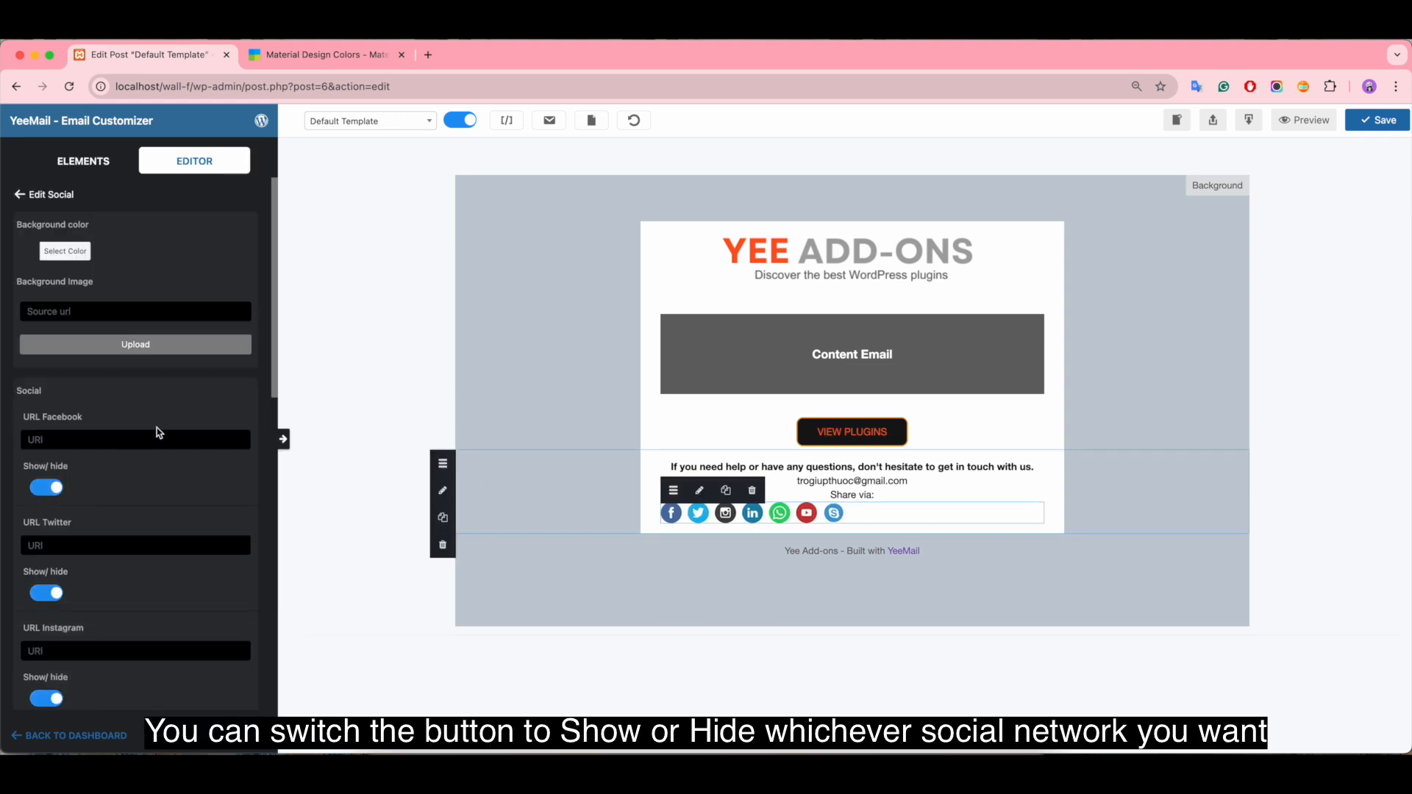
scroll(159, 432, down, 2)
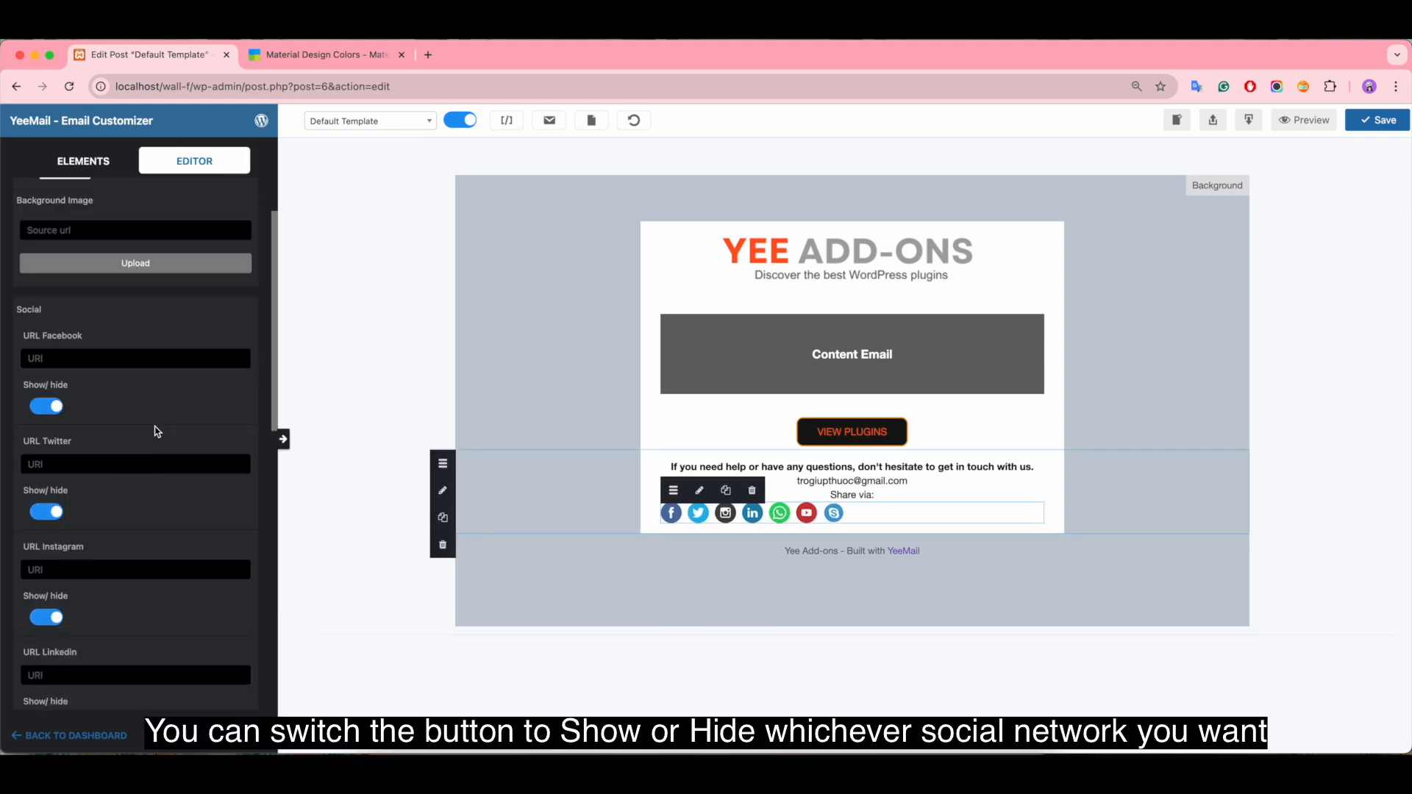
click(43, 517)
scroll(117, 518, down, 2)
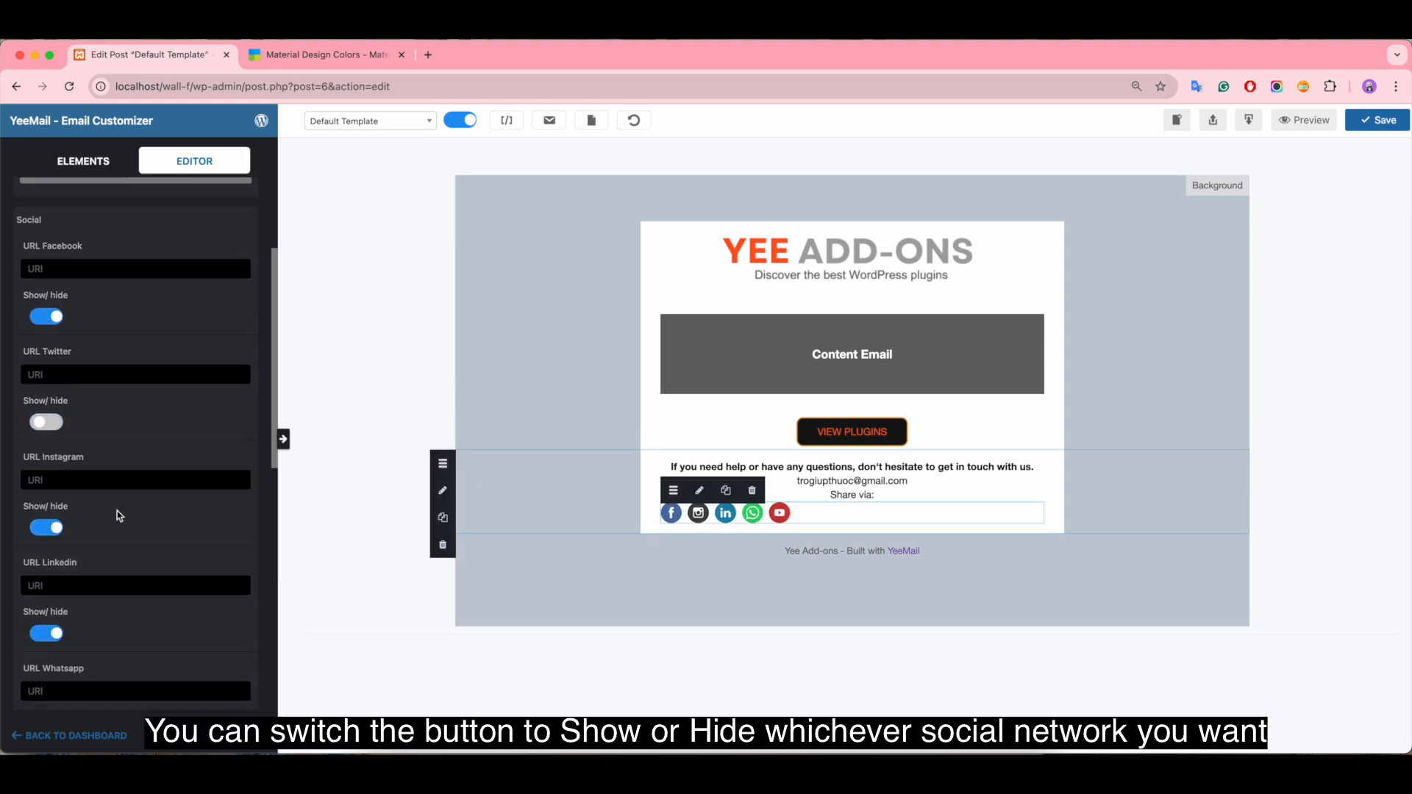
click(41, 642)
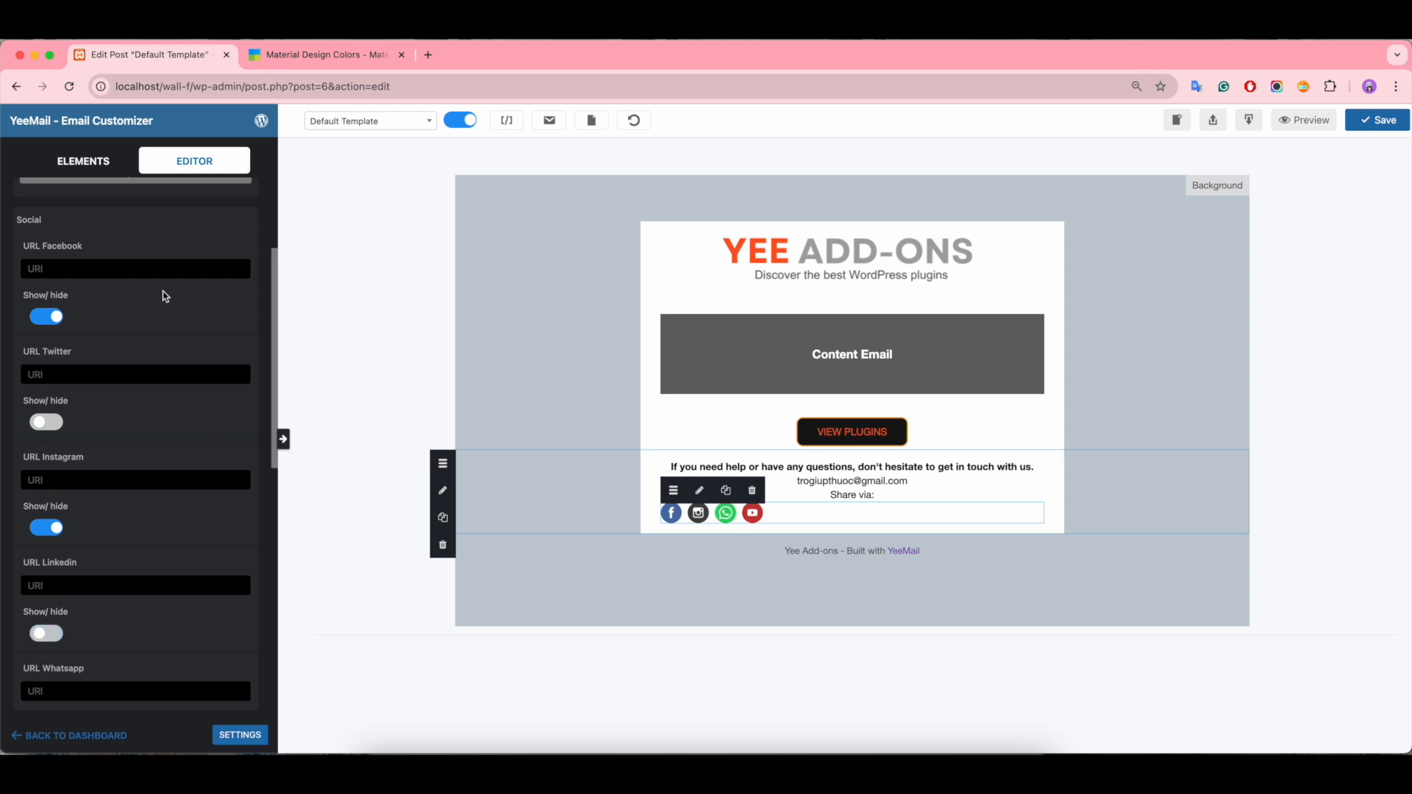
click(91, 267)
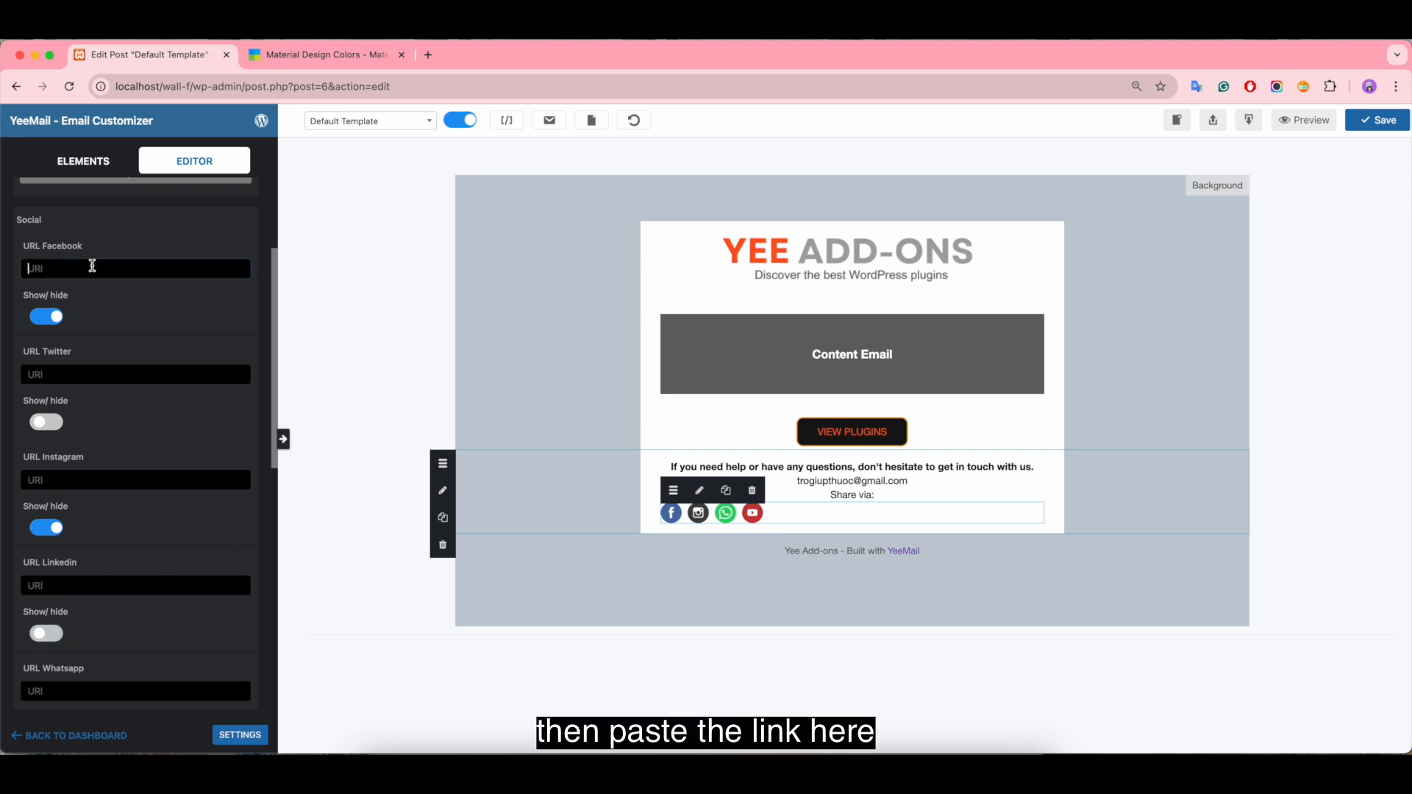
click(80, 374)
click(85, 481)
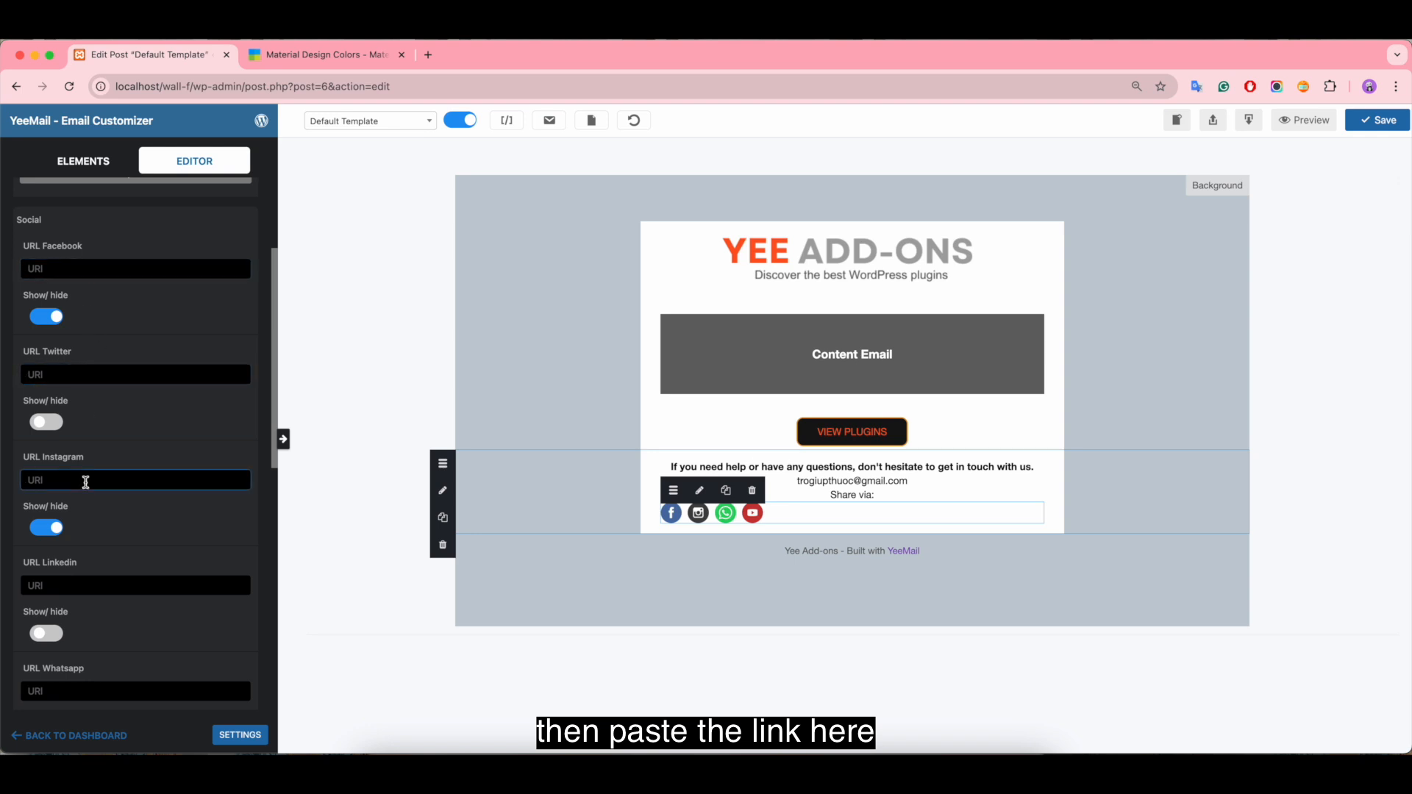
click(86, 584)
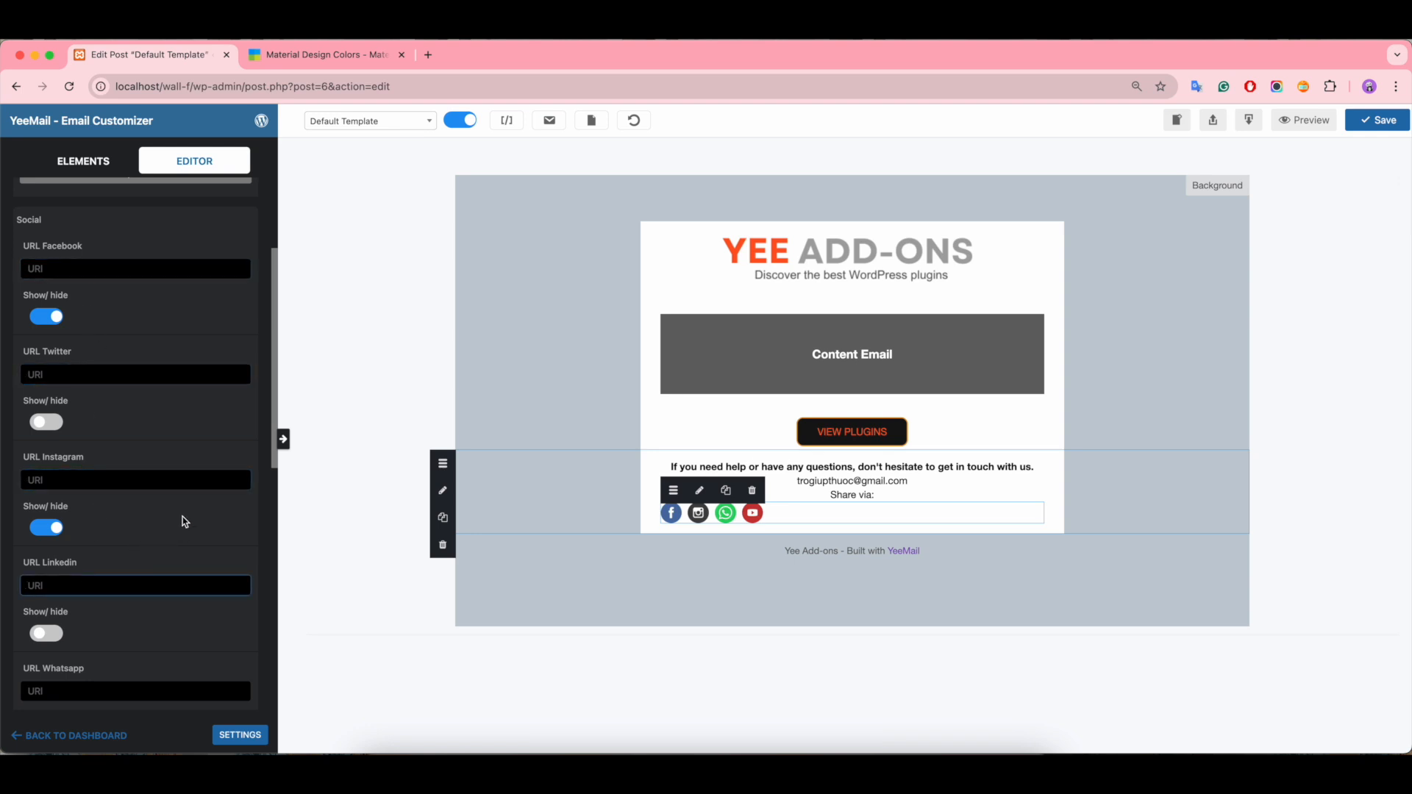
Step: Set the social icons' width to 33 and center them in the row
scroll(151, 535, down, 10)
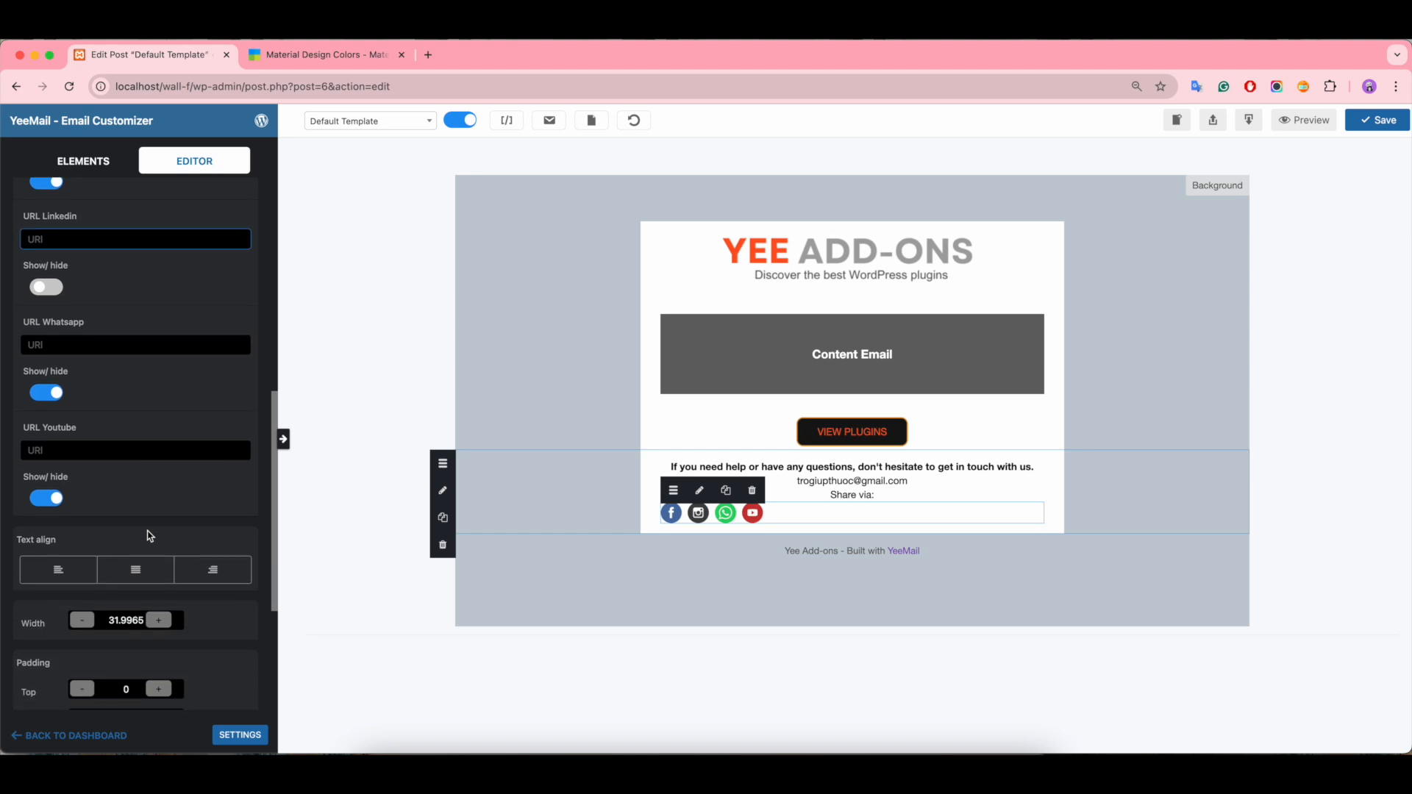
scroll(151, 535, down, 5)
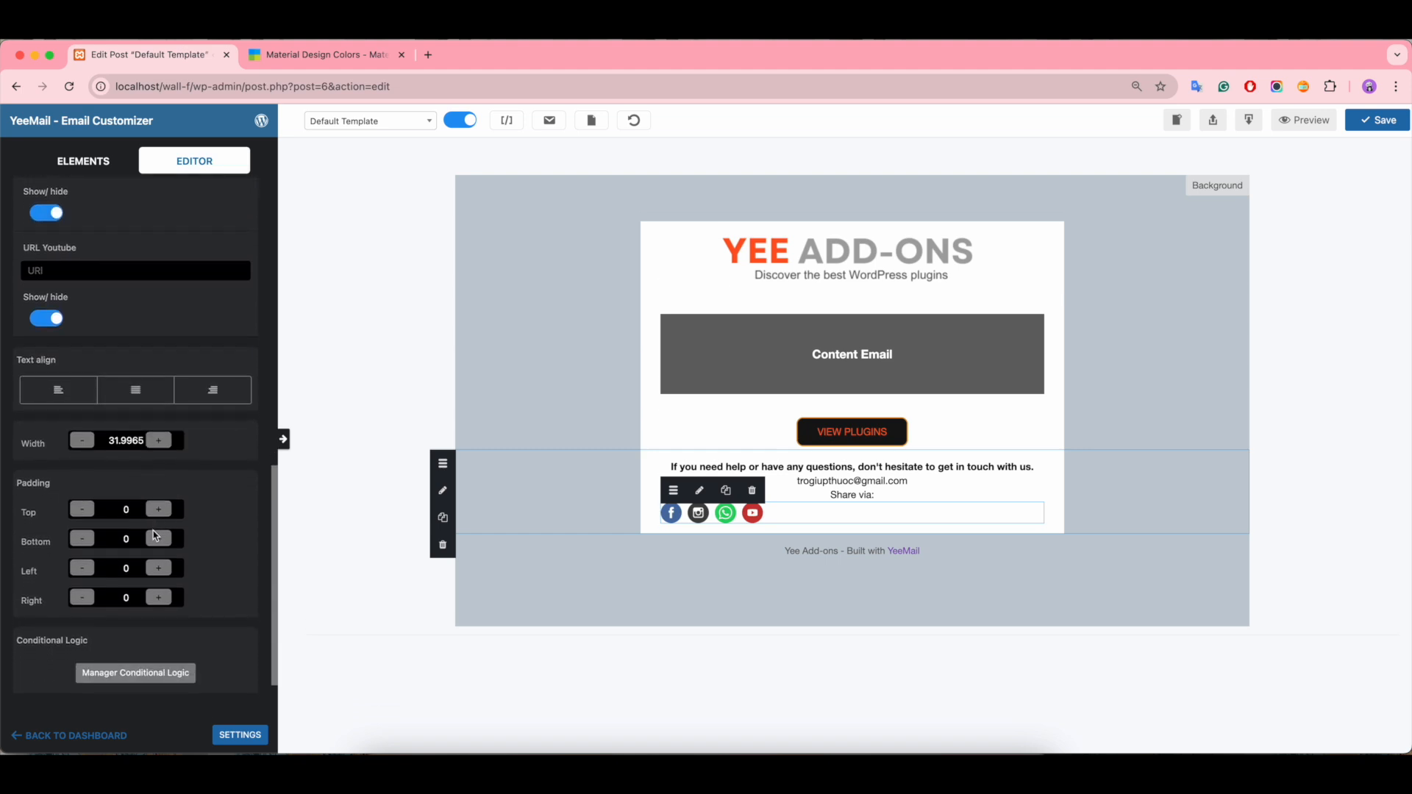
click(160, 434)
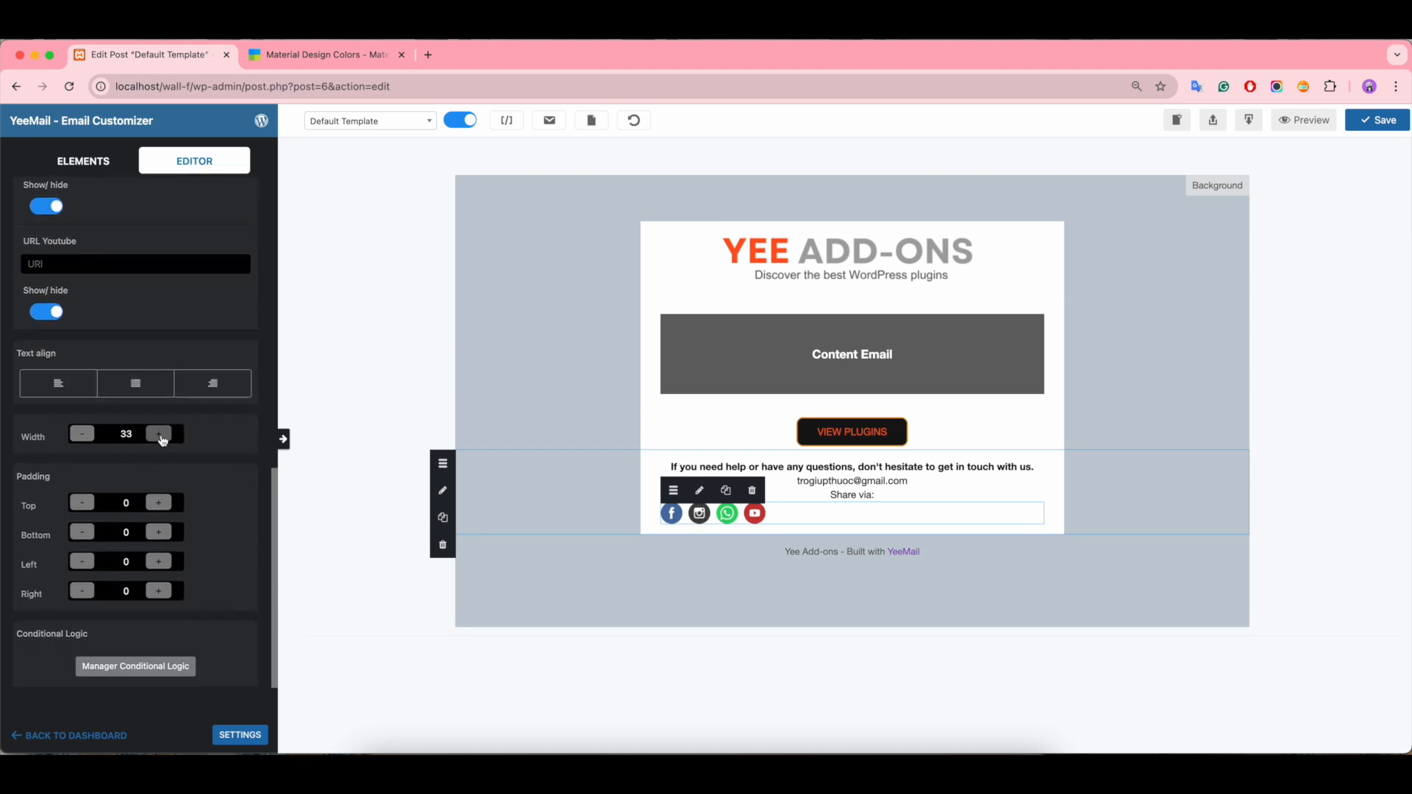
click(129, 392)
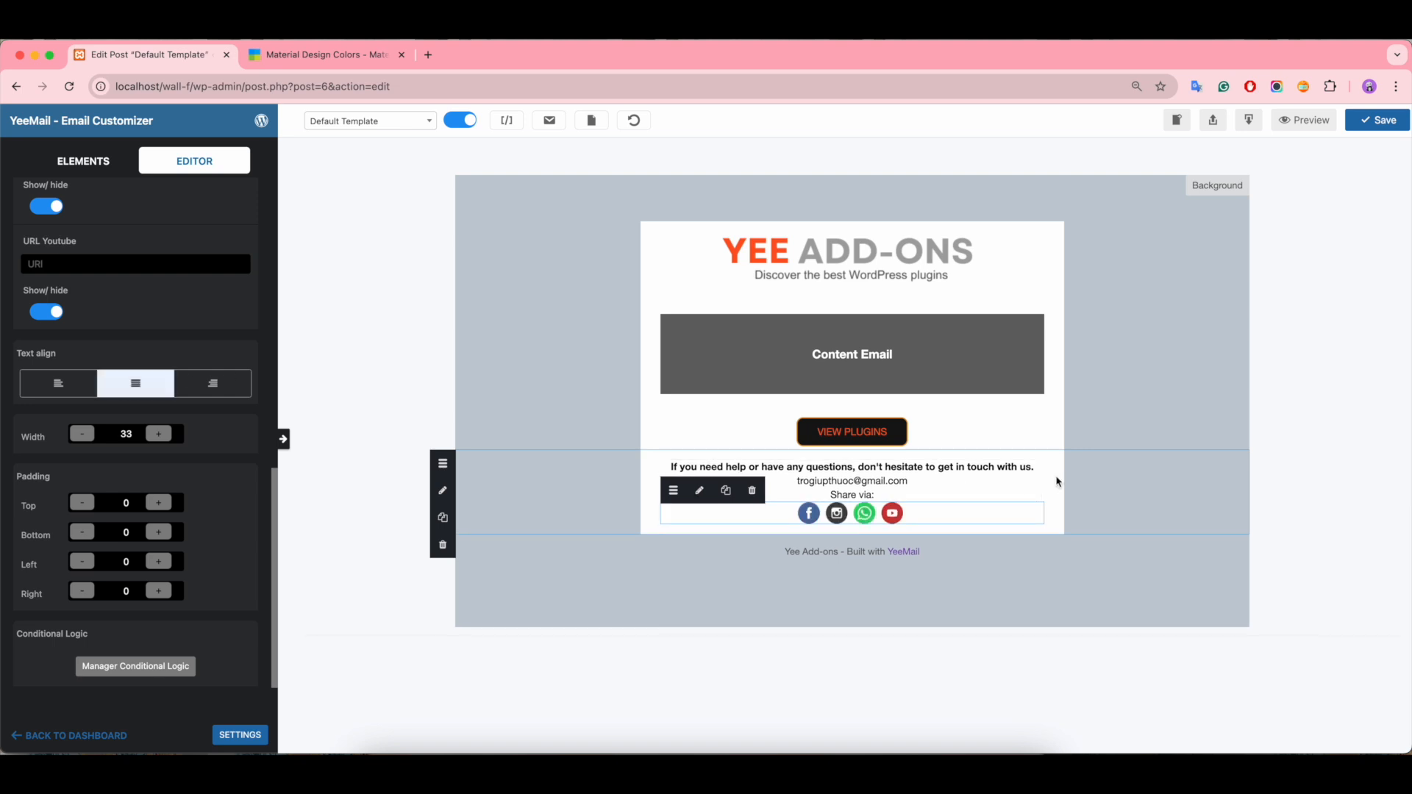
Step: Add a one-column row below the social icons and insert a Menu element in it
click(63, 168)
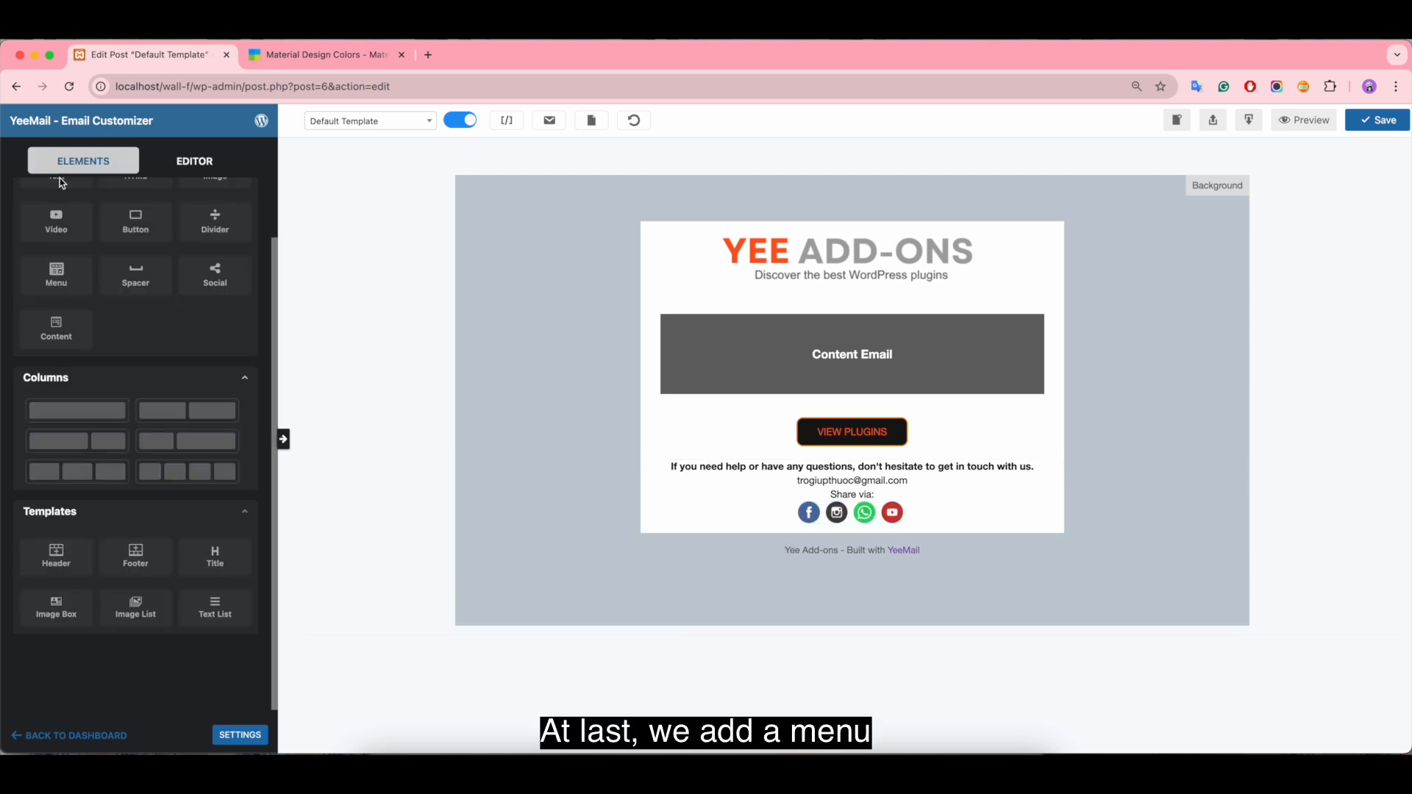
drag(44, 411, 619, 535)
drag(56, 275, 816, 559)
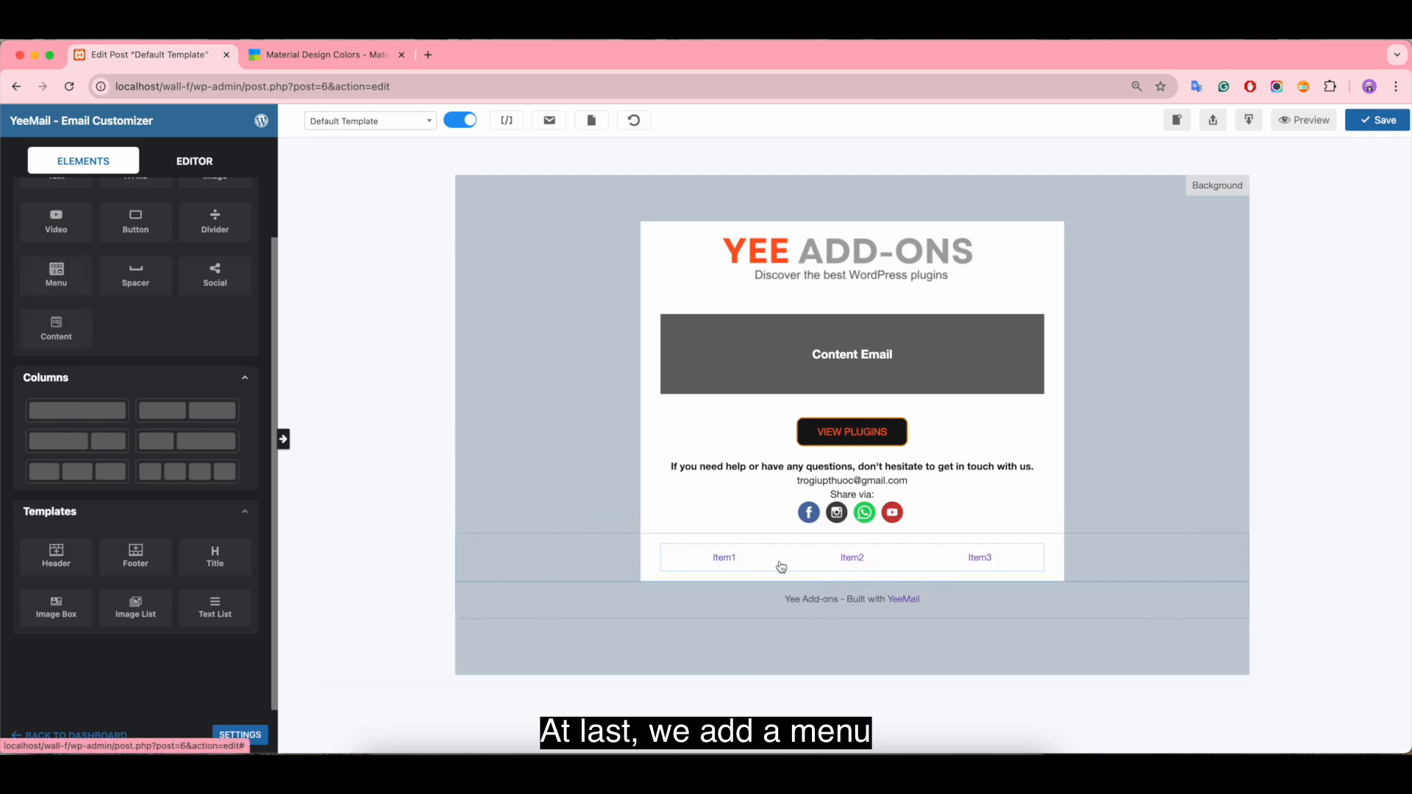
Step: Set the menu row's top and bottom padding to 5
click(673, 546)
scroll(209, 575, down, 3)
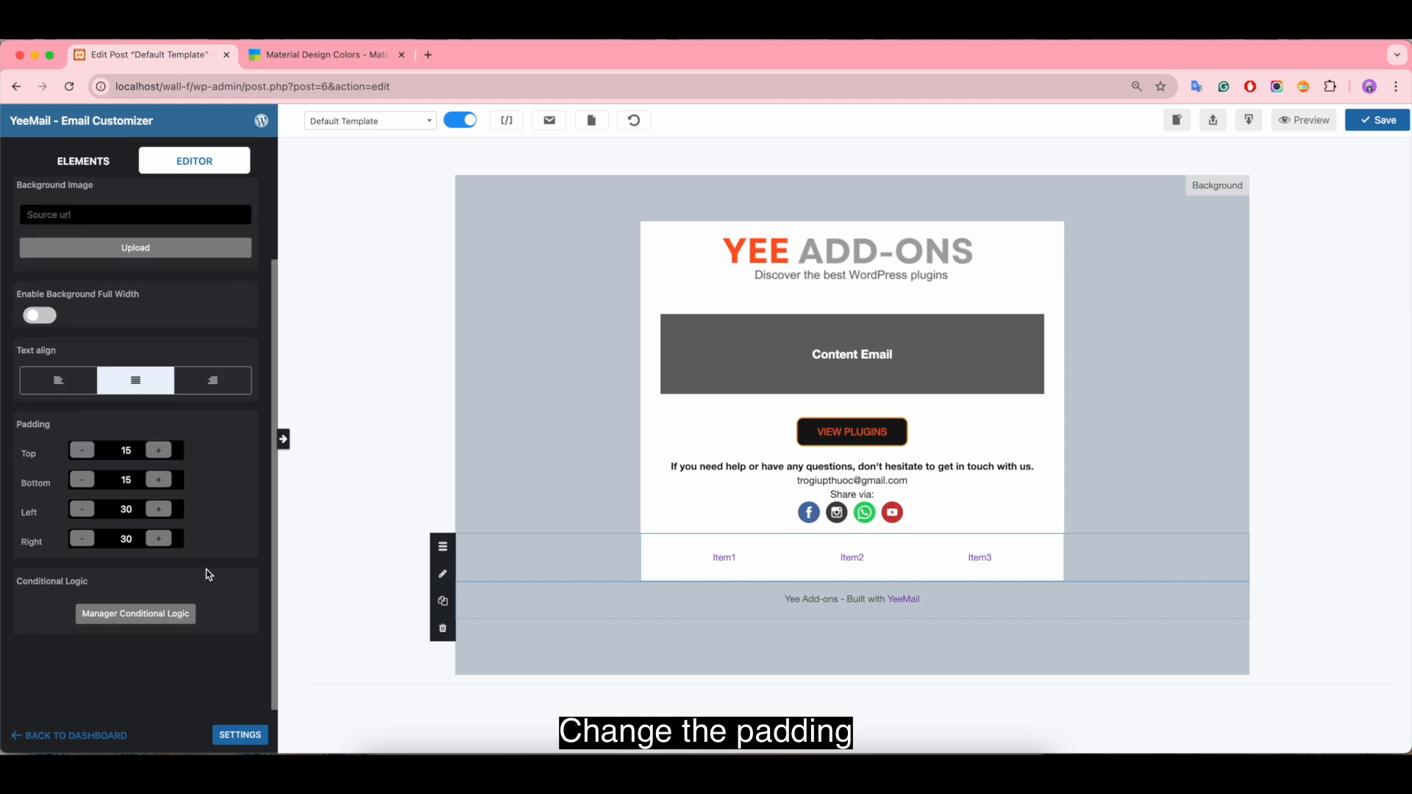
double_click(127, 452)
text(5)
double_click(126, 480)
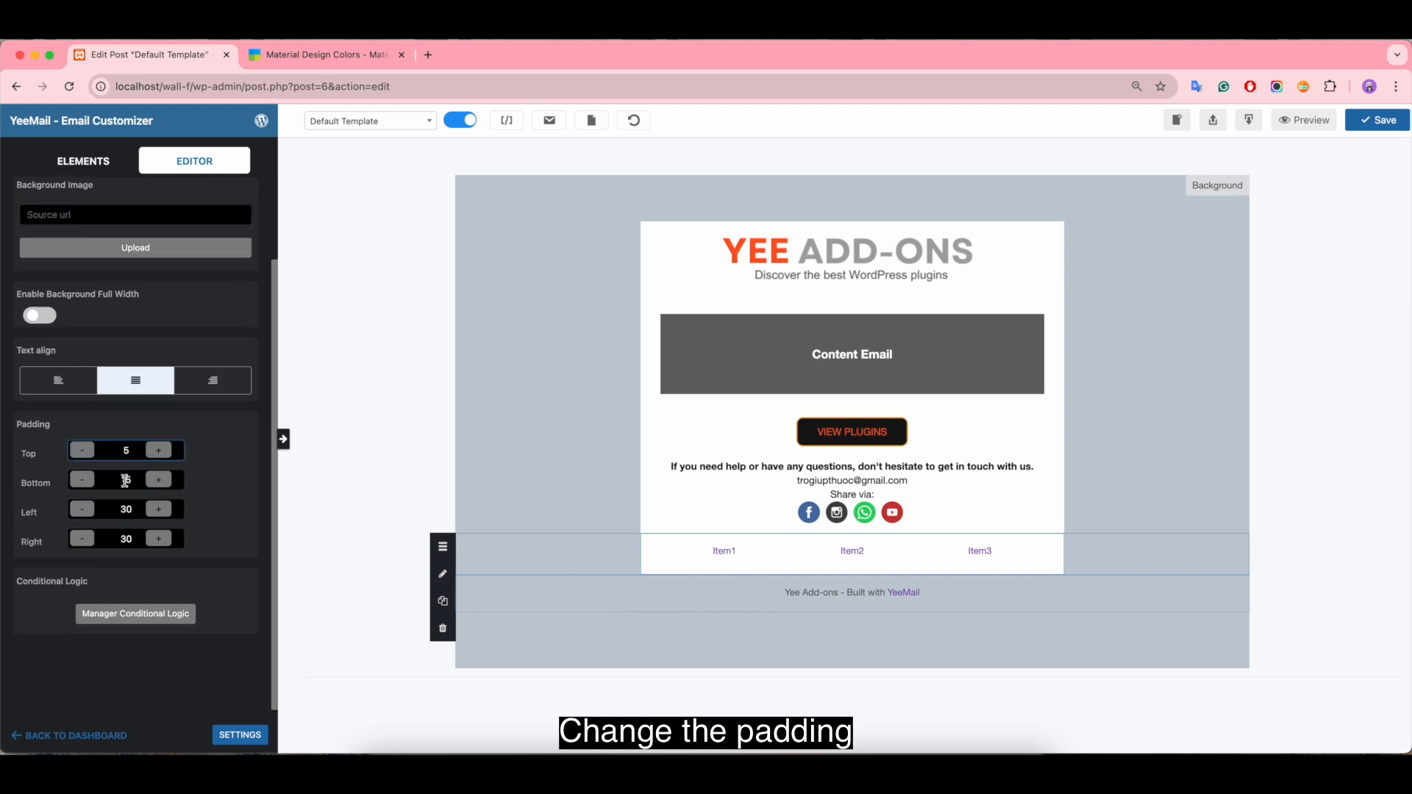
text(5)
scroll(158, 387, up, 3)
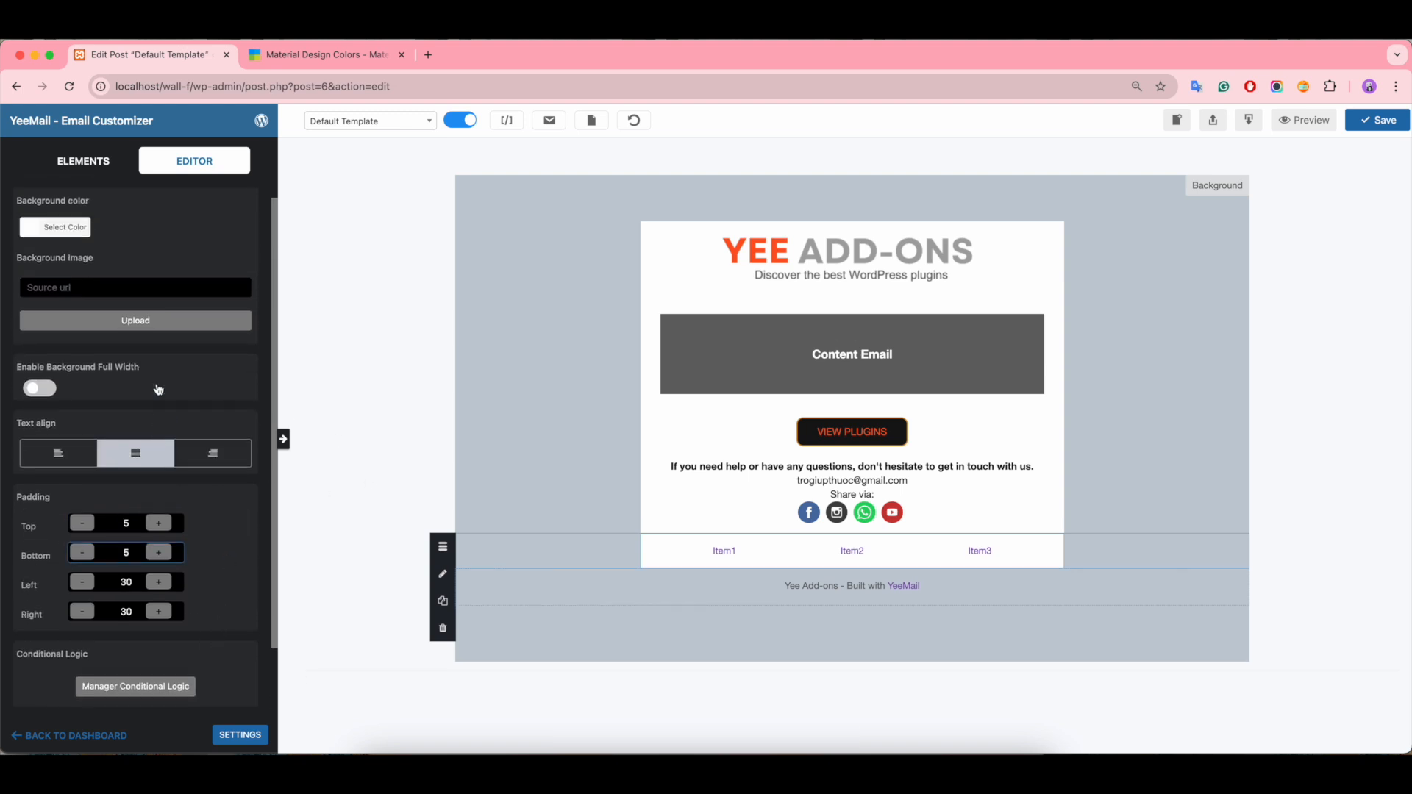
click(810, 556)
click(142, 233)
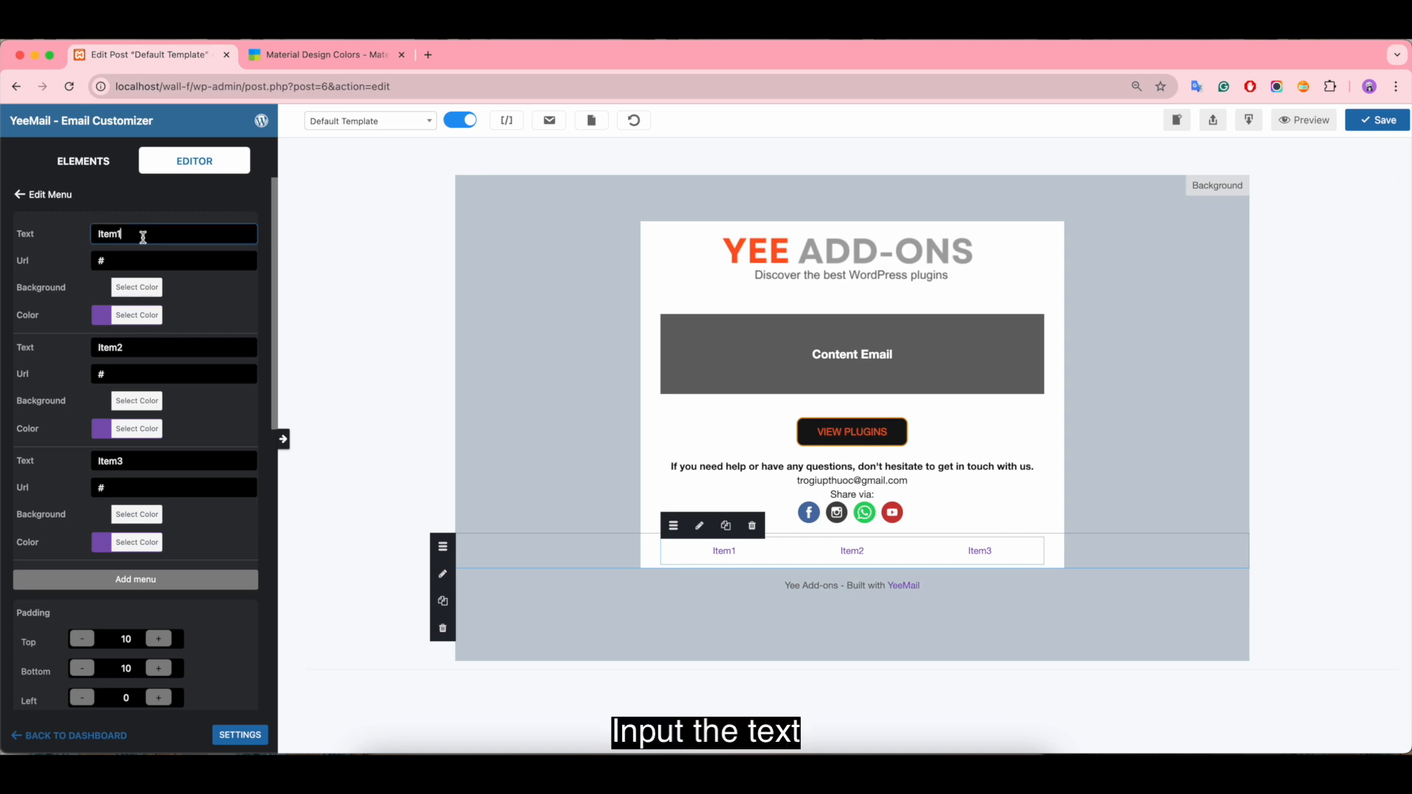
key(BackSpace)
key(BackSpace)
key(BackSpace)
key(BackSpace)
key(BackSpace)
text(Help Center)
click(139, 261)
key(BackSpace)
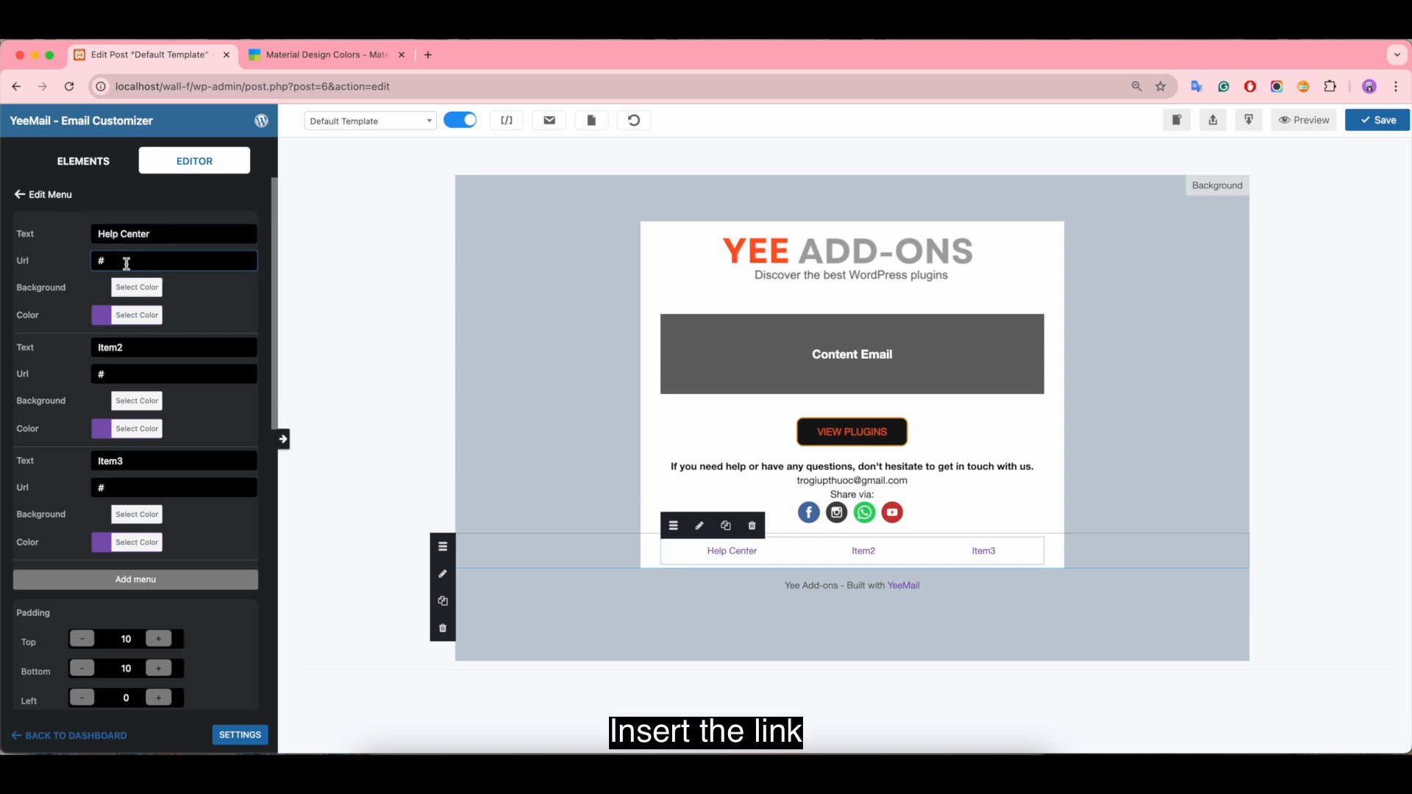
text(https://add-ons.org/supports/)
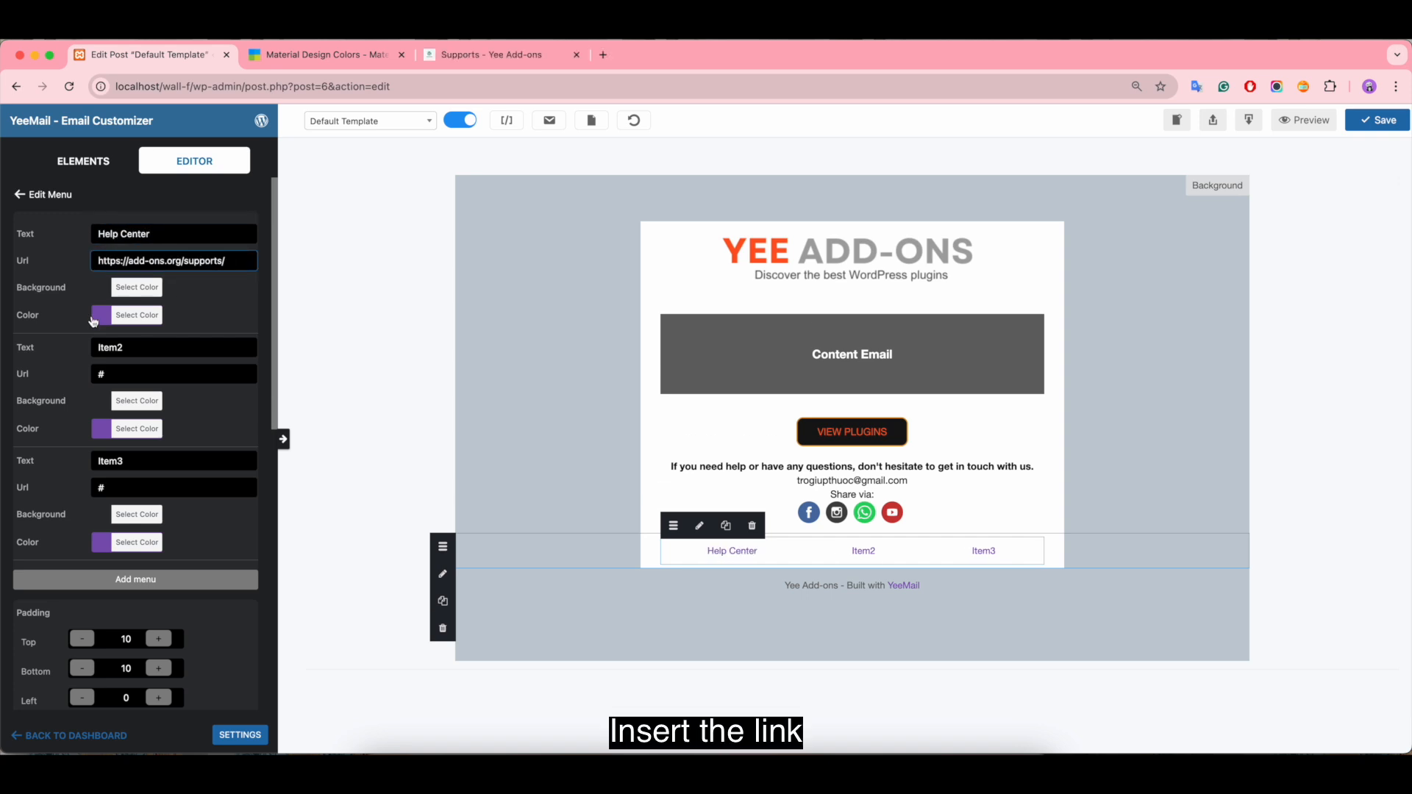
Step: Set the Help Center item's text color to white (#ffffff)
click(100, 316)
click(119, 495)
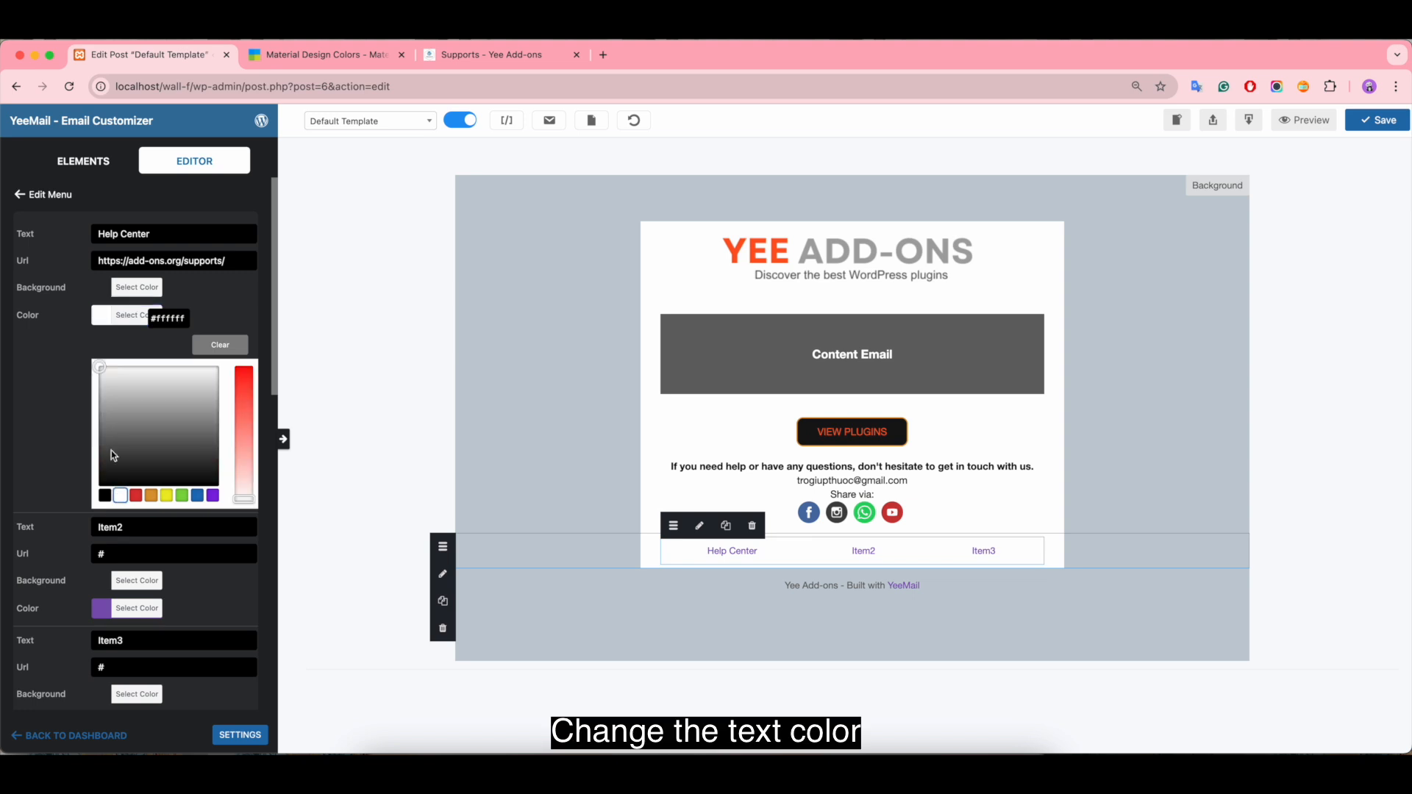
click(91, 360)
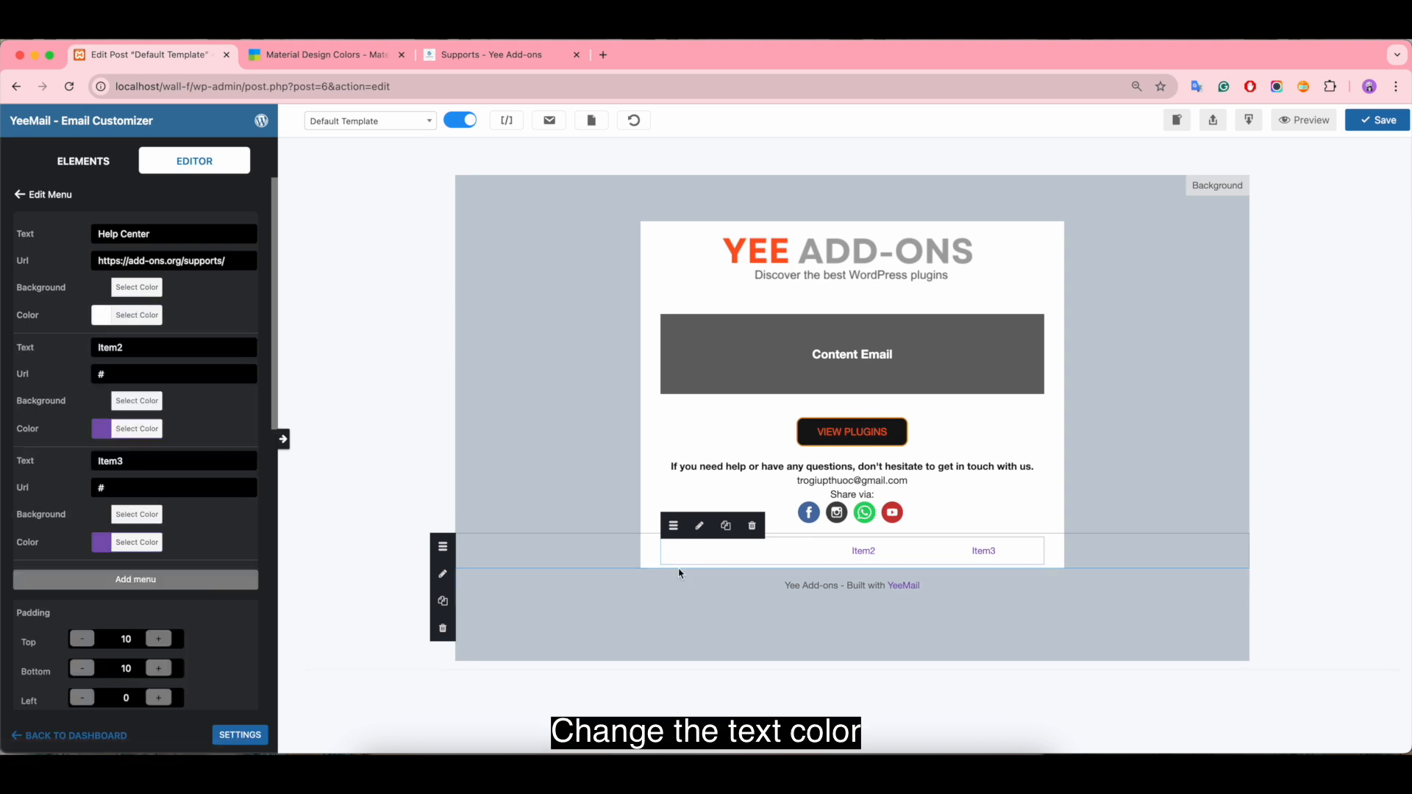
Step: Set the menu row's background color to #ff5722, copied from the deep orange 500 swatch on the Material Design Colors page
click(653, 548)
click(41, 254)
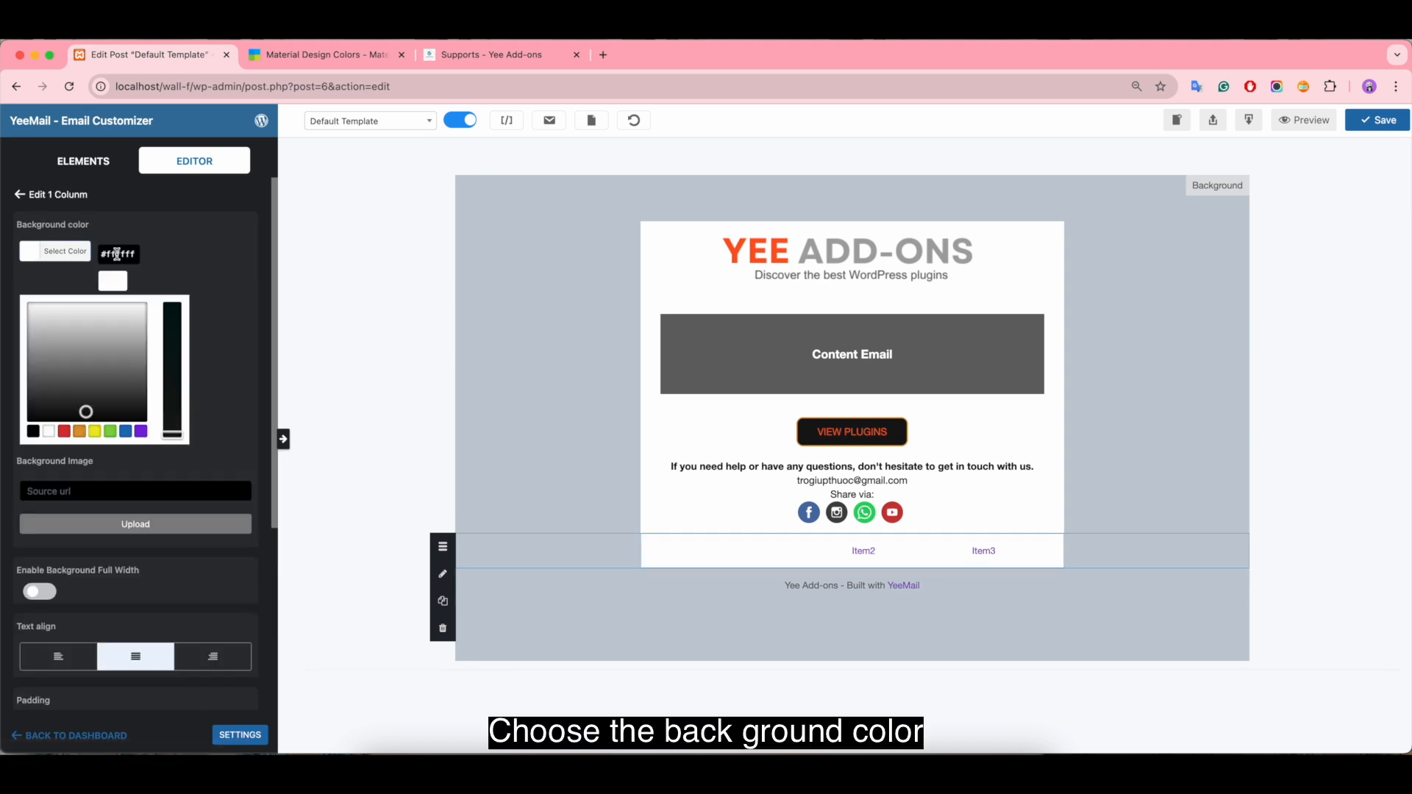
click(320, 55)
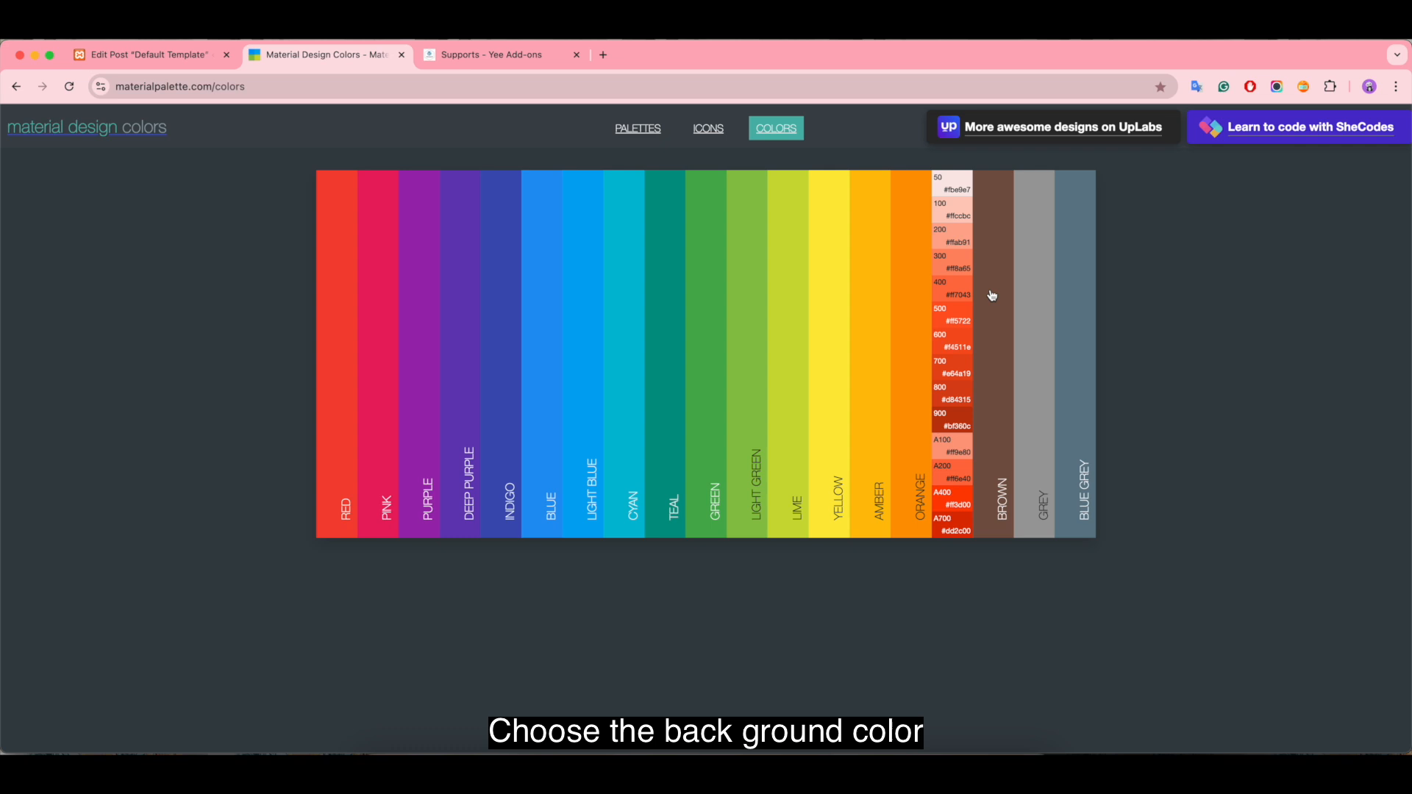
click(959, 317)
click(147, 55)
triple_click(119, 254)
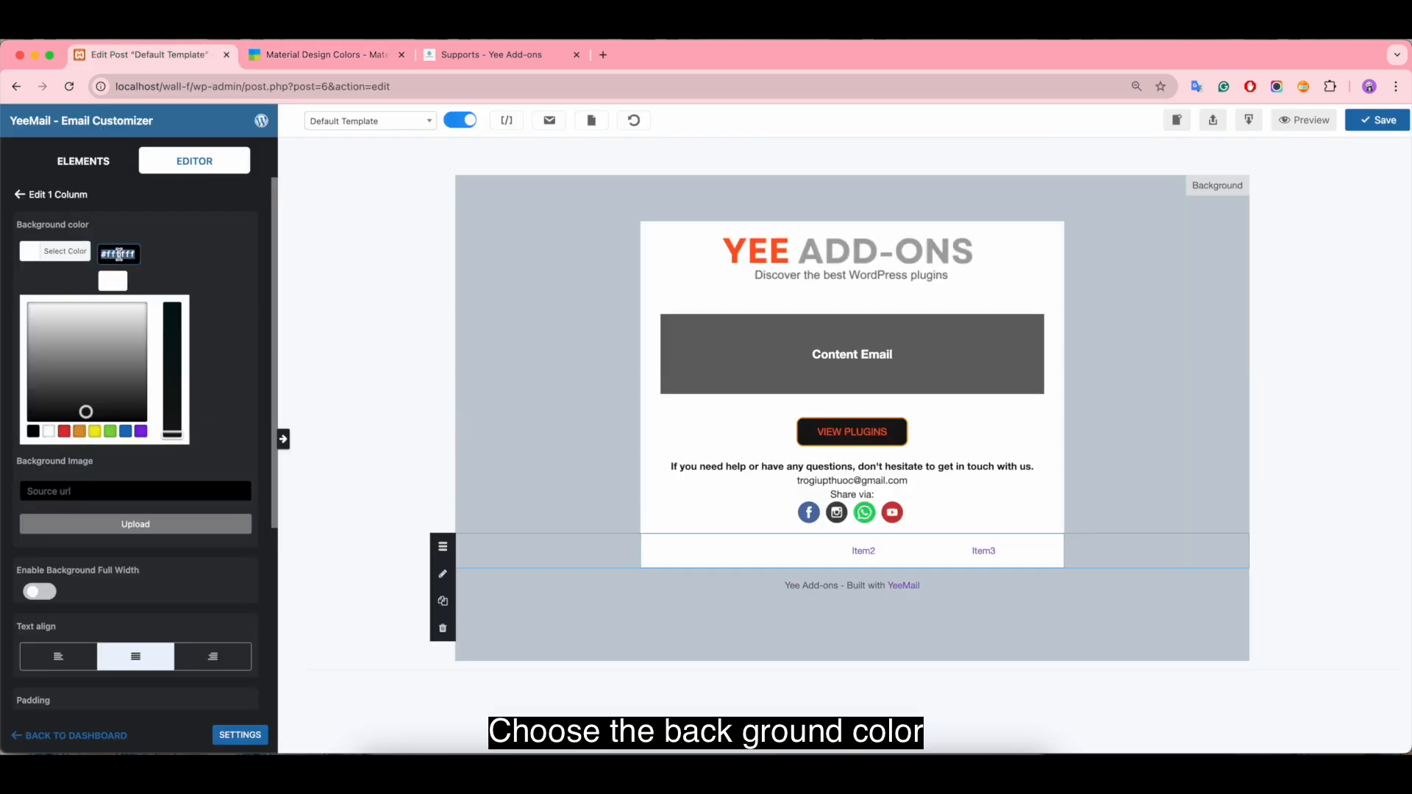
text(#ff5722)
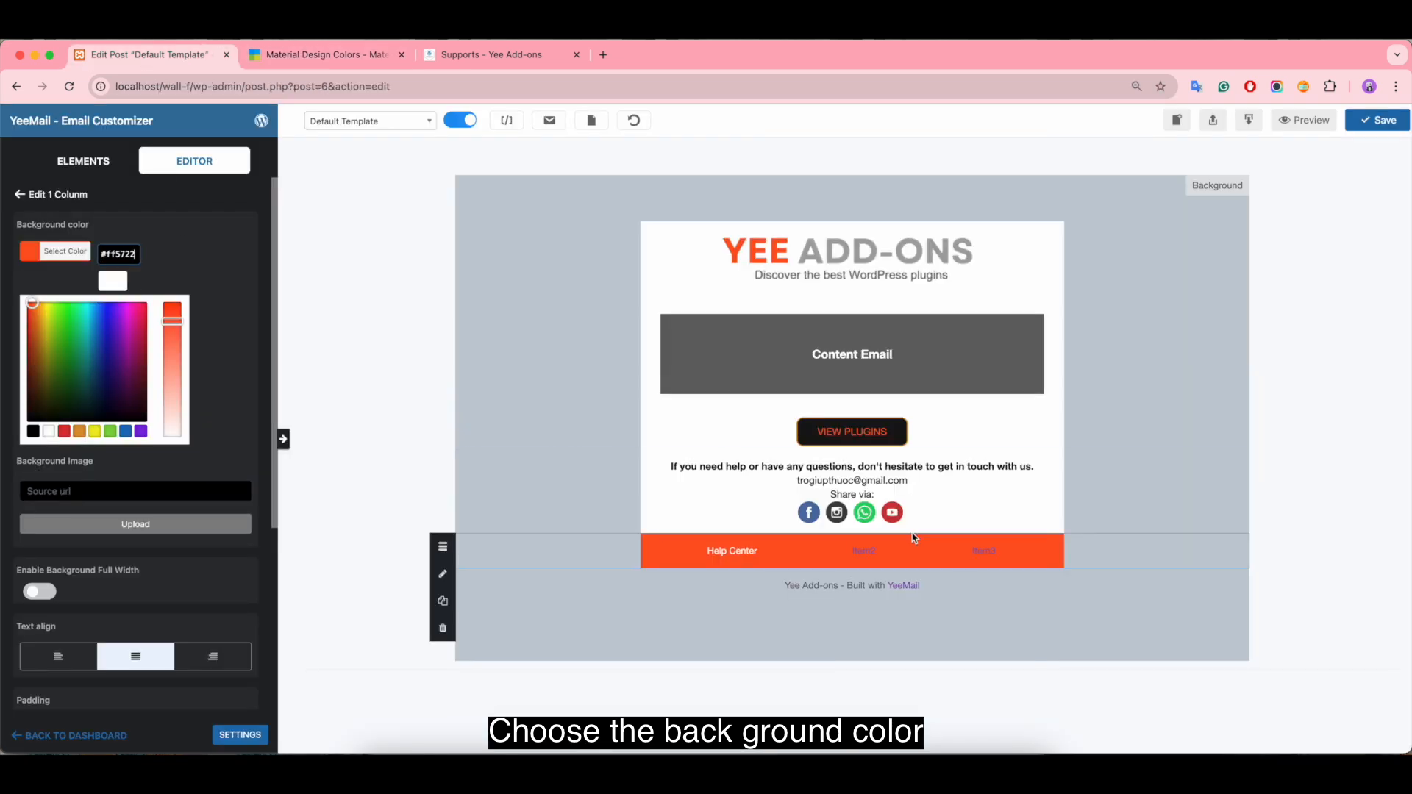
click(903, 553)
click(142, 348)
key(BackSpace)
key(BackSpace)
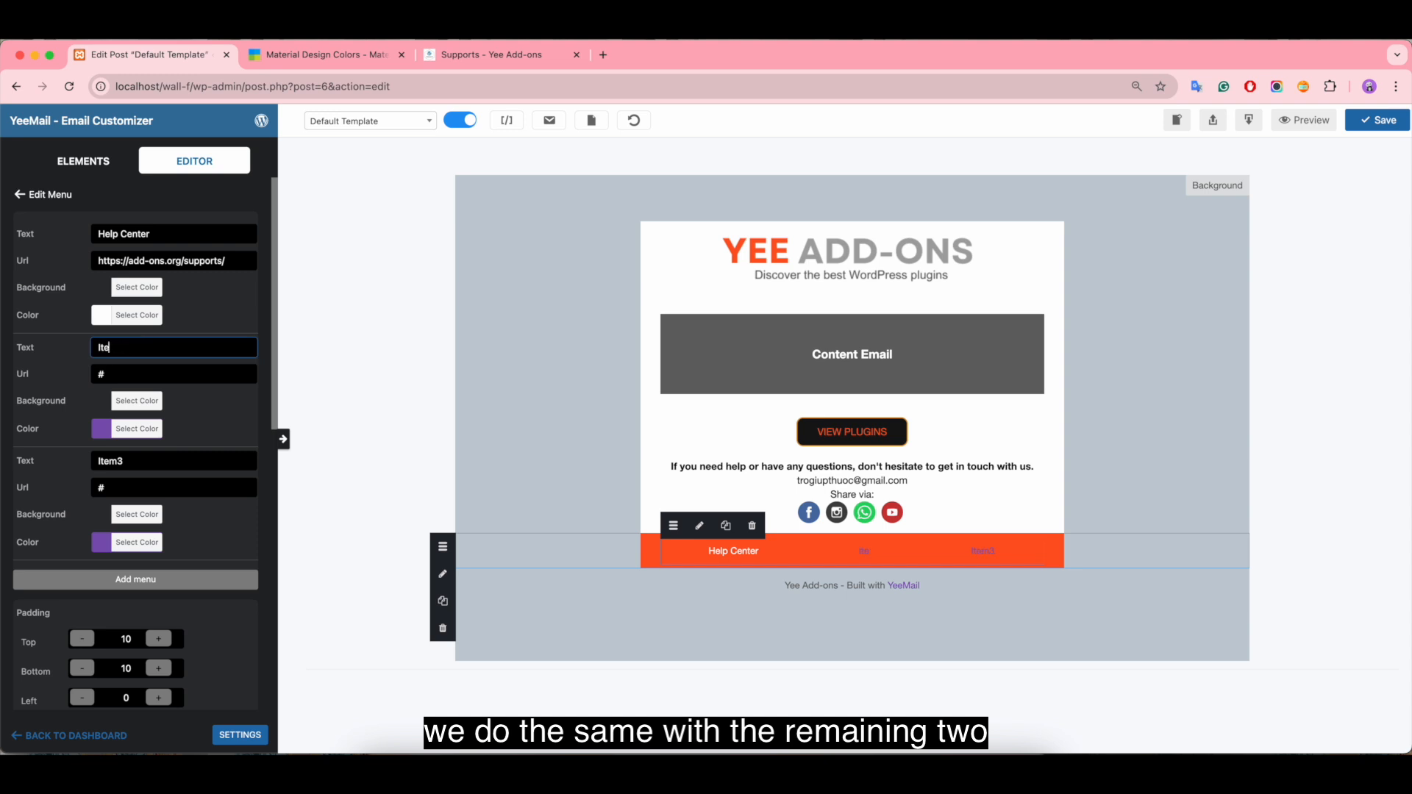
text(About Us)
triple_click(229, 260)
key(ctrl+c)
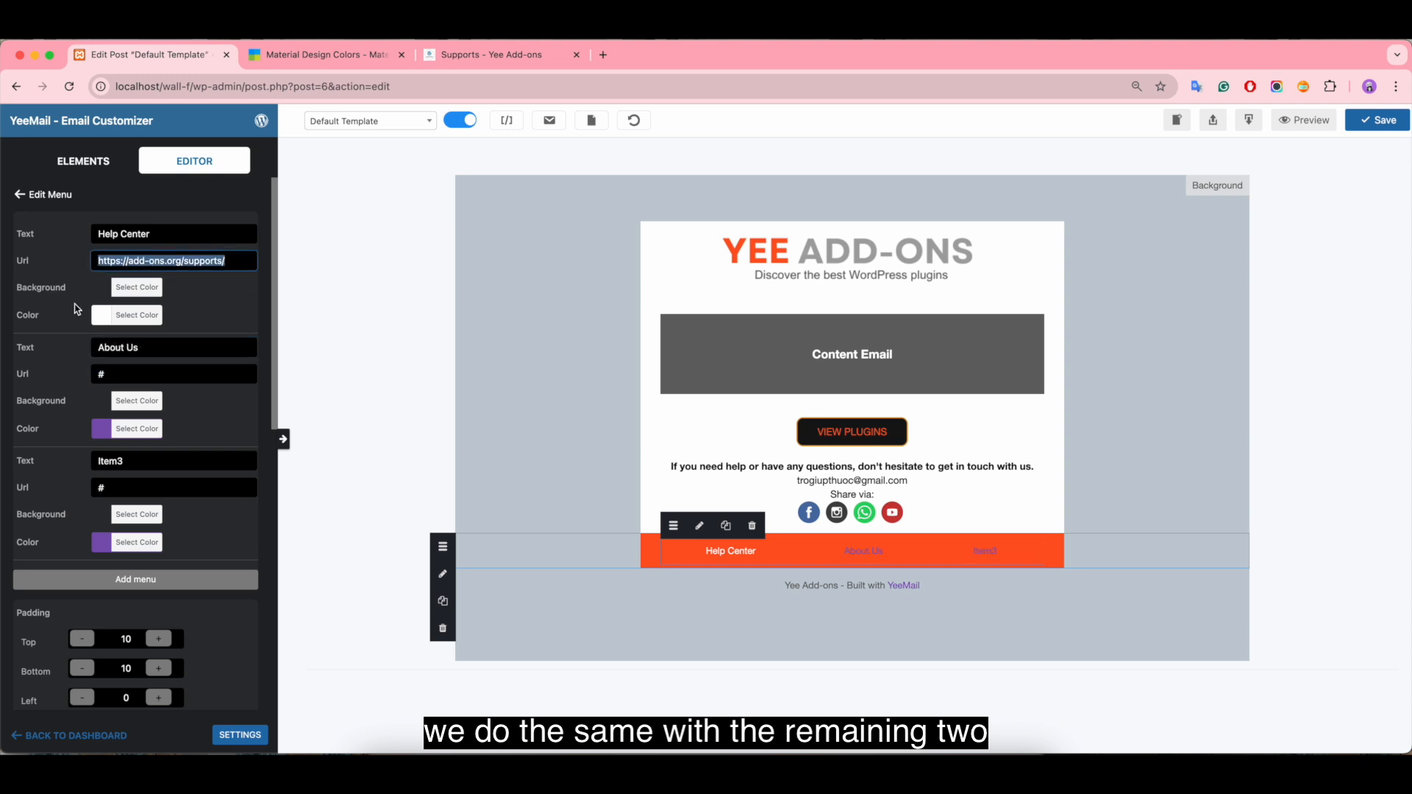
triple_click(125, 370)
key(ctrl+v)
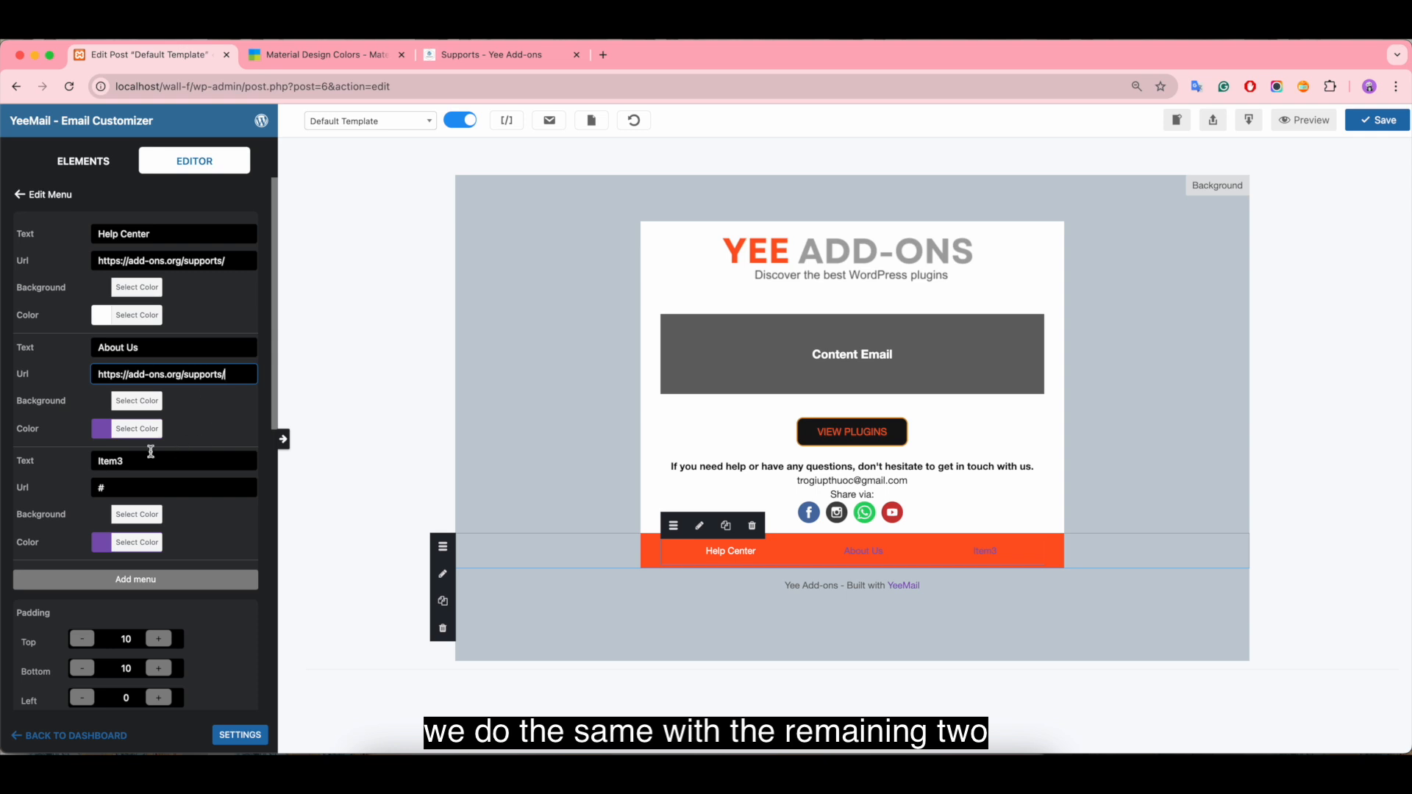
Step: Set the About Us item's text color to white (#ffffff)
click(112, 434)
click(120, 609)
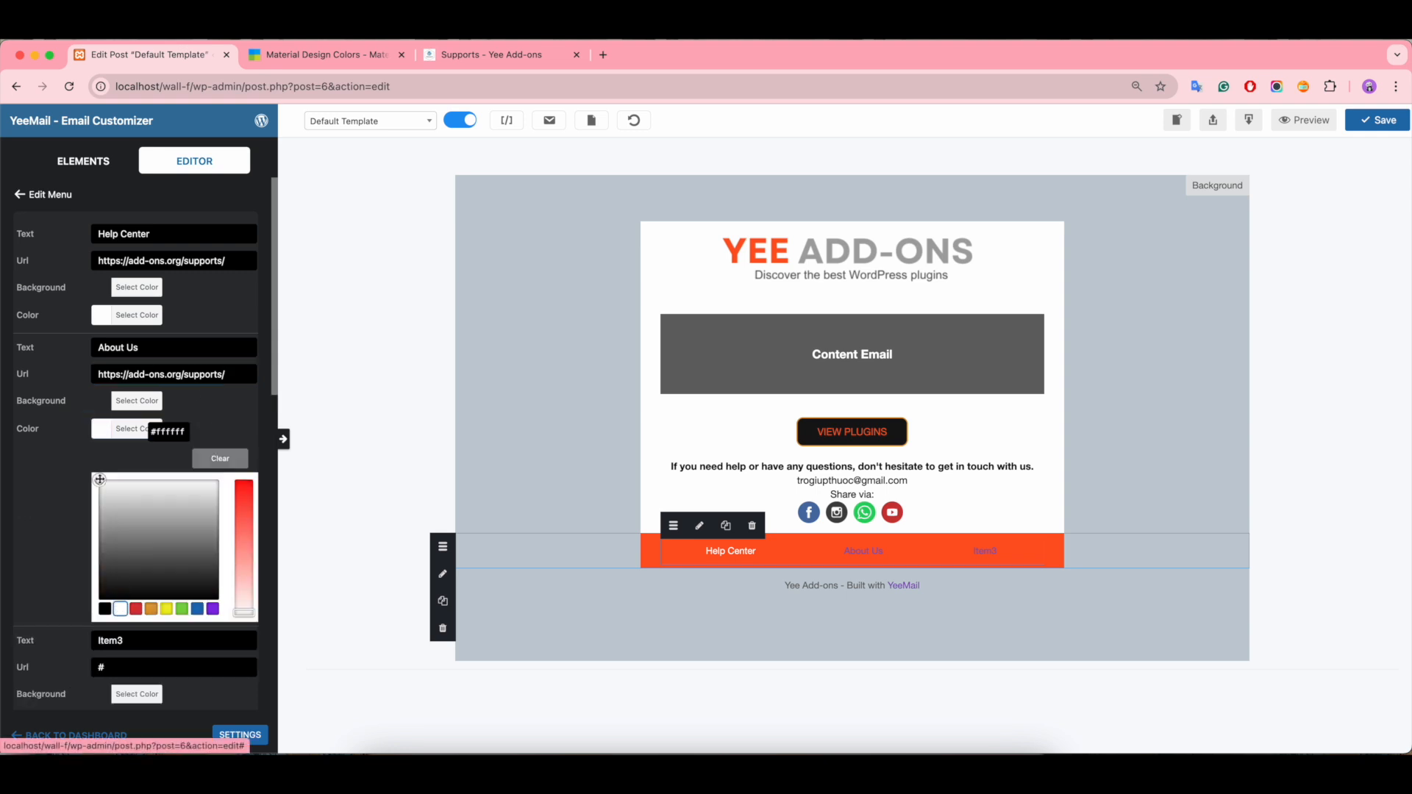
drag(99, 479, 50, 460)
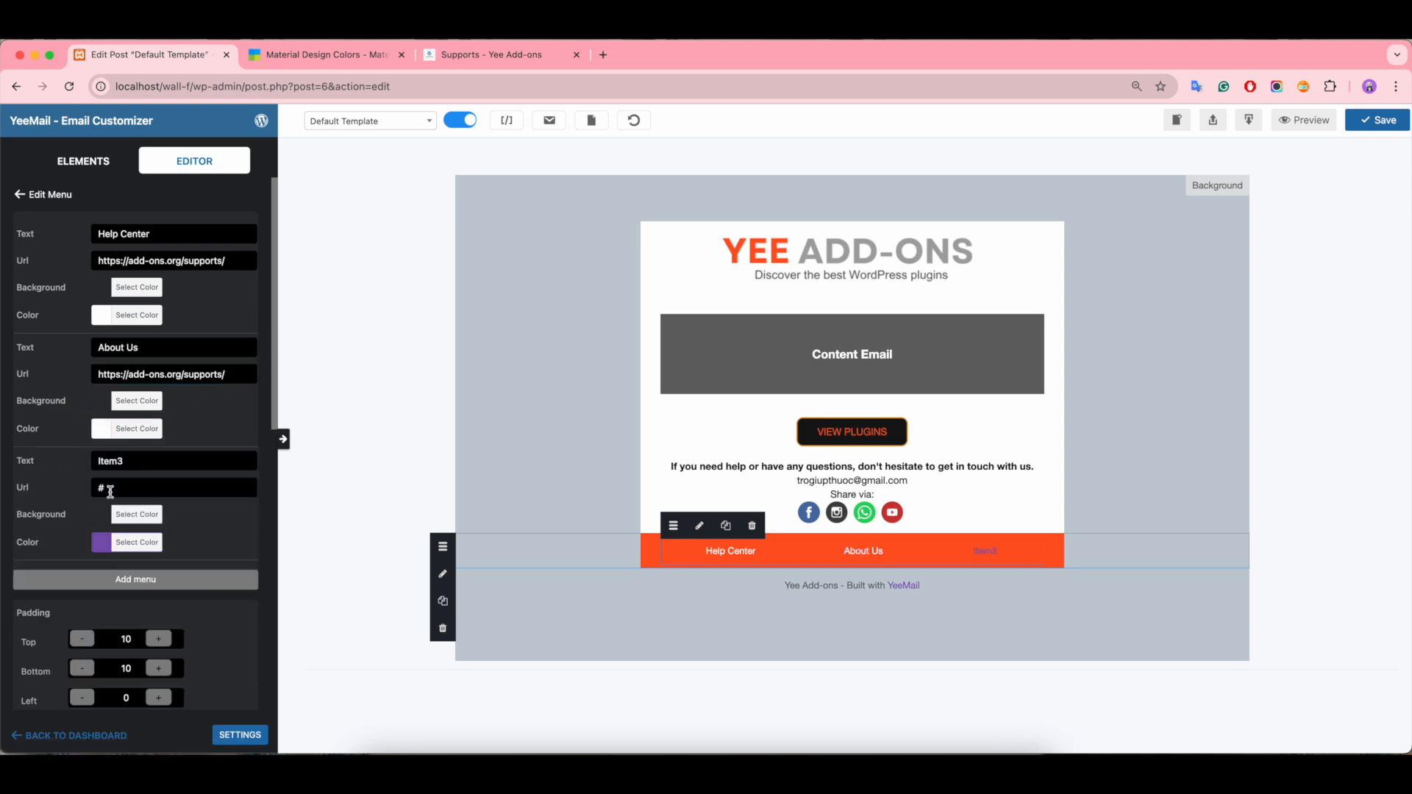
Step: Rename the third menu item "Privacy Policy" and set its text color to white (#ffffff)
double_click(136, 459)
key(BackSpace)
text(Privacy Policy)
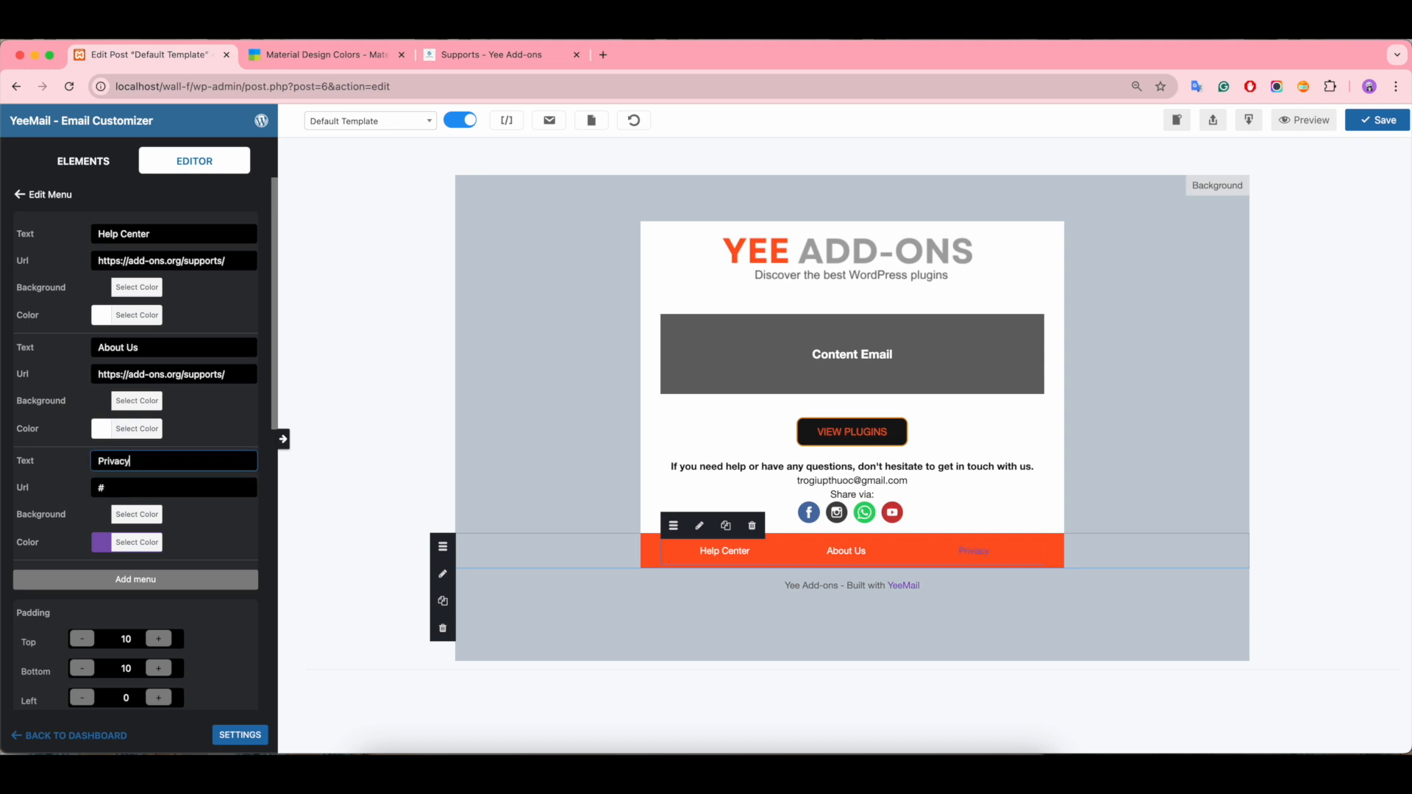
click(101, 542)
scroll(147, 559, down, 3)
click(97, 497)
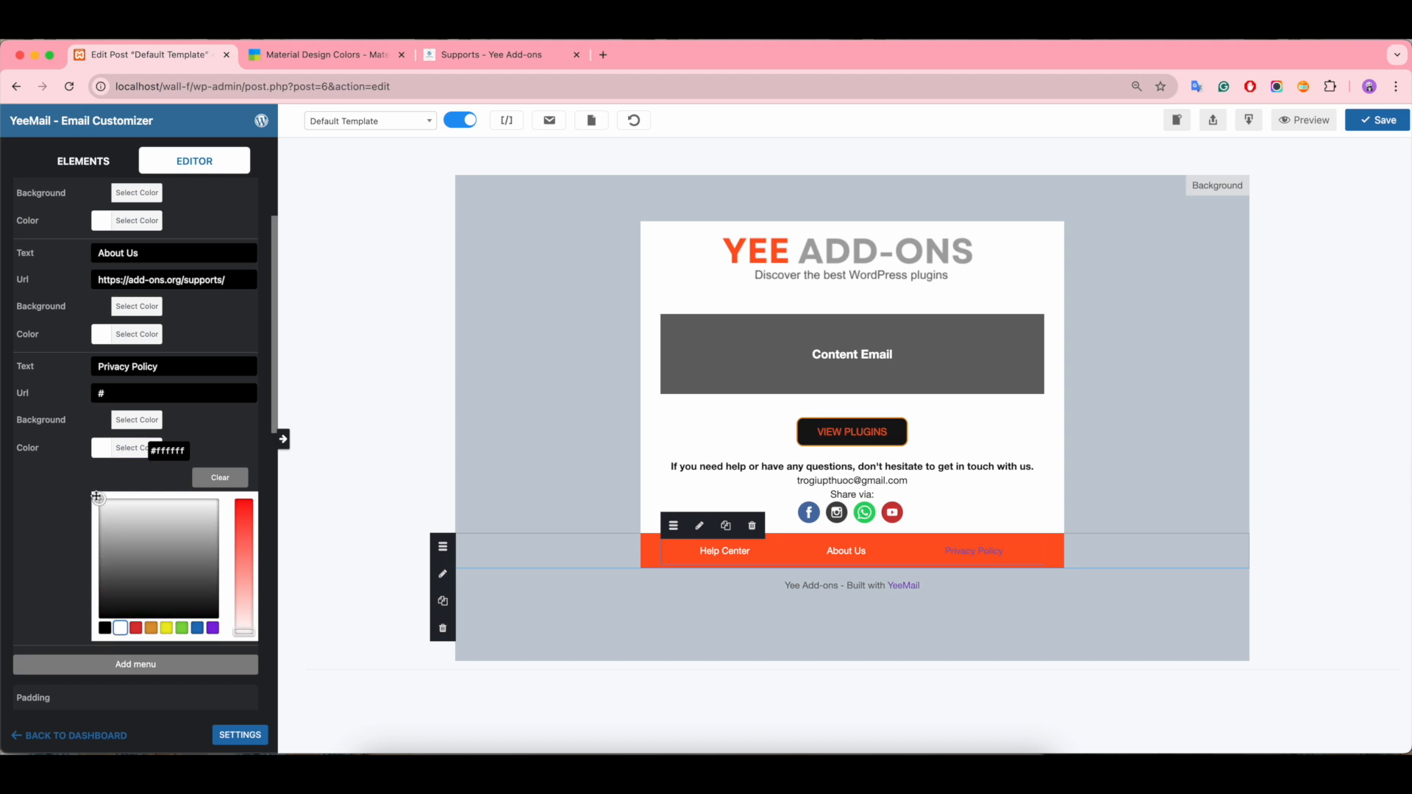
drag(96, 497, 89, 480)
scroll(219, 594, down, 2)
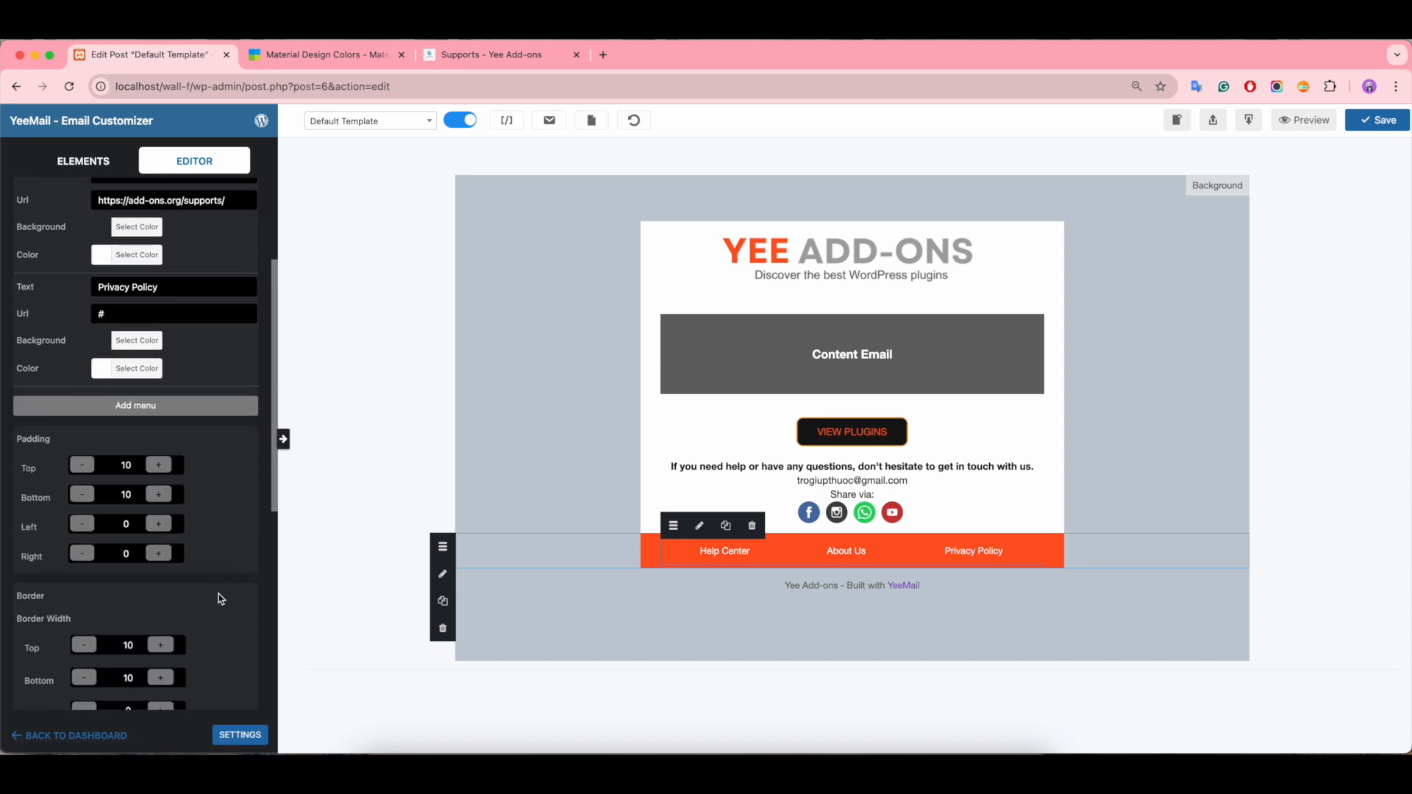
scroll(219, 598, up, 2)
click(121, 462)
key(BackSpace)
drag(235, 352, 77, 355)
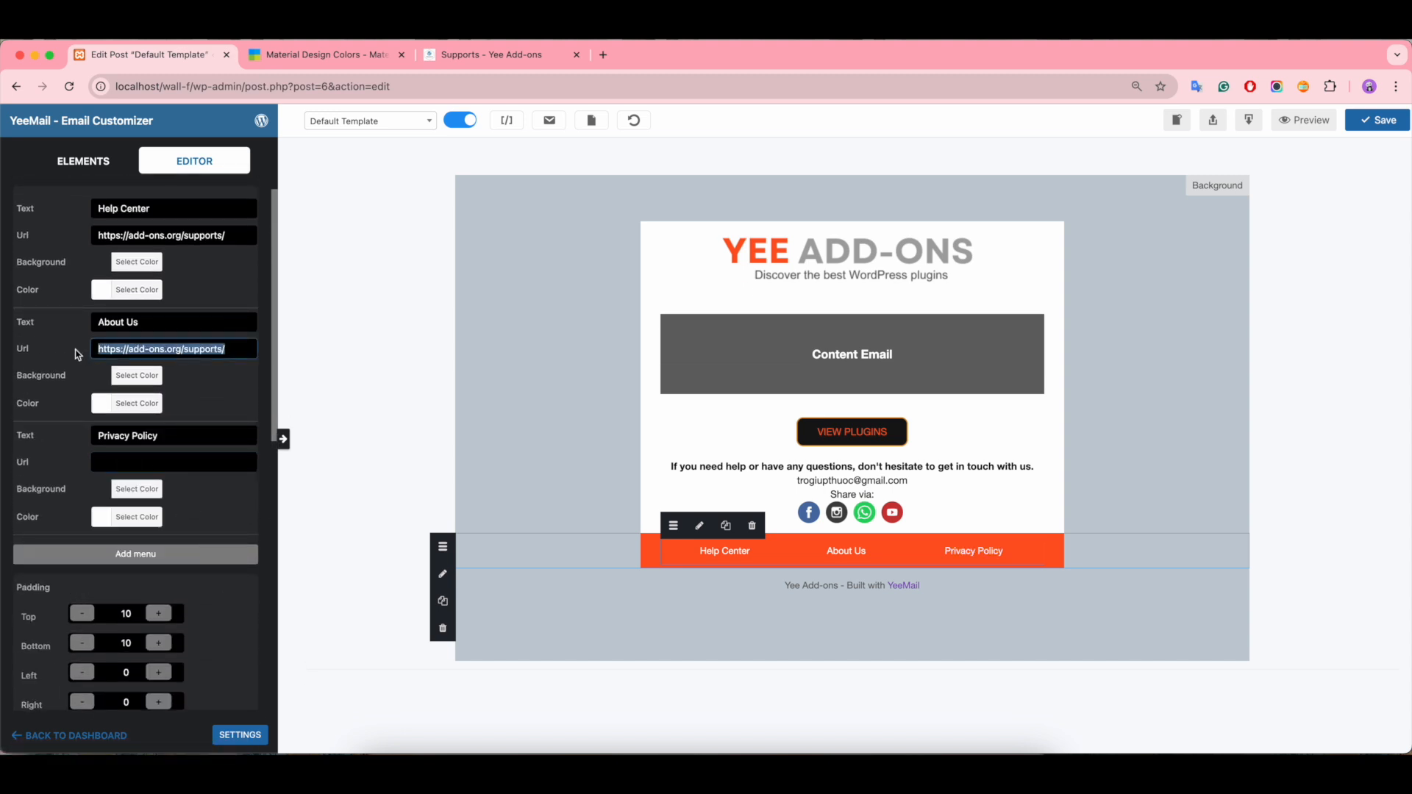
key(ctrl+c)
click(97, 462)
key(ctrl+v)
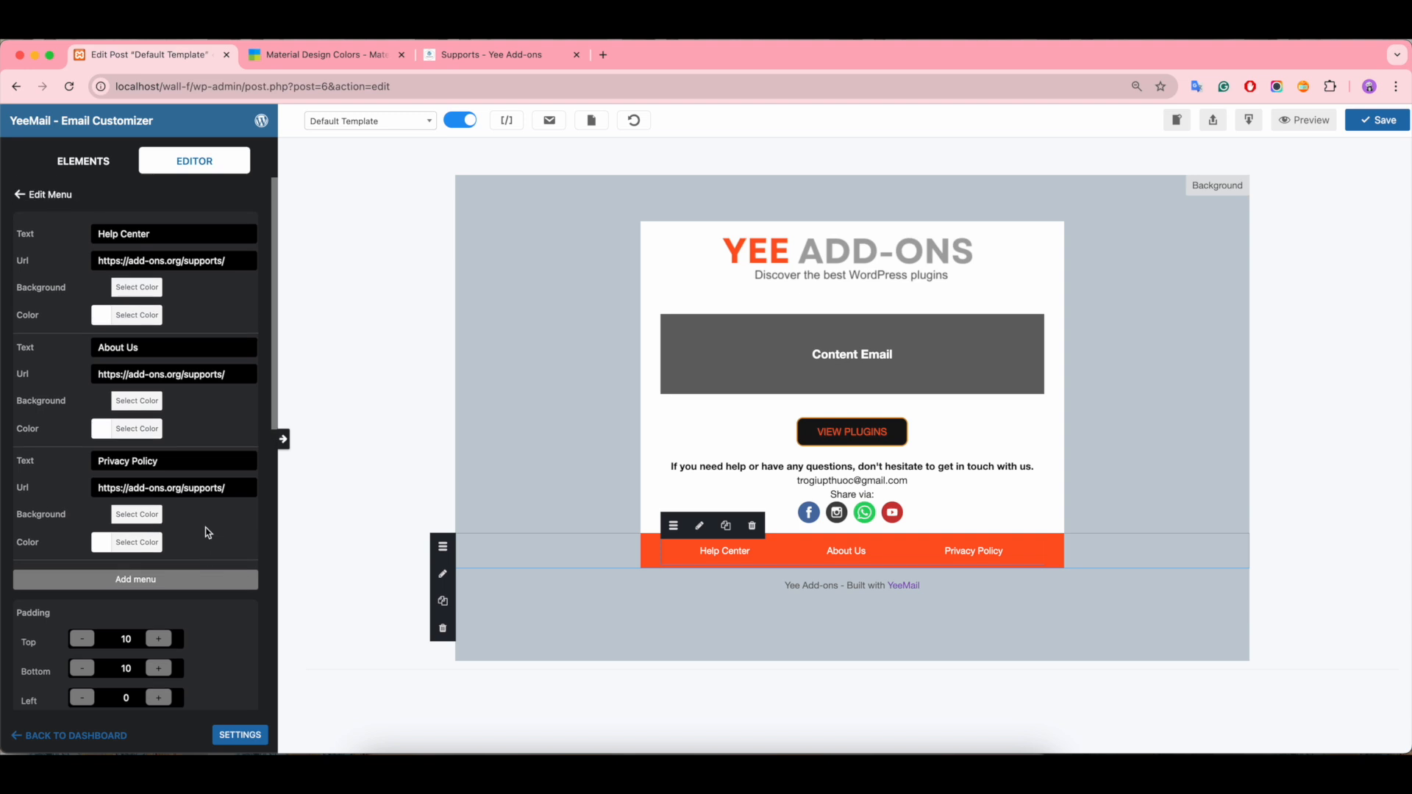
Step: Change the color of the YeeMail link in the footer text "Built with YeeMail" to orange
click(1196, 434)
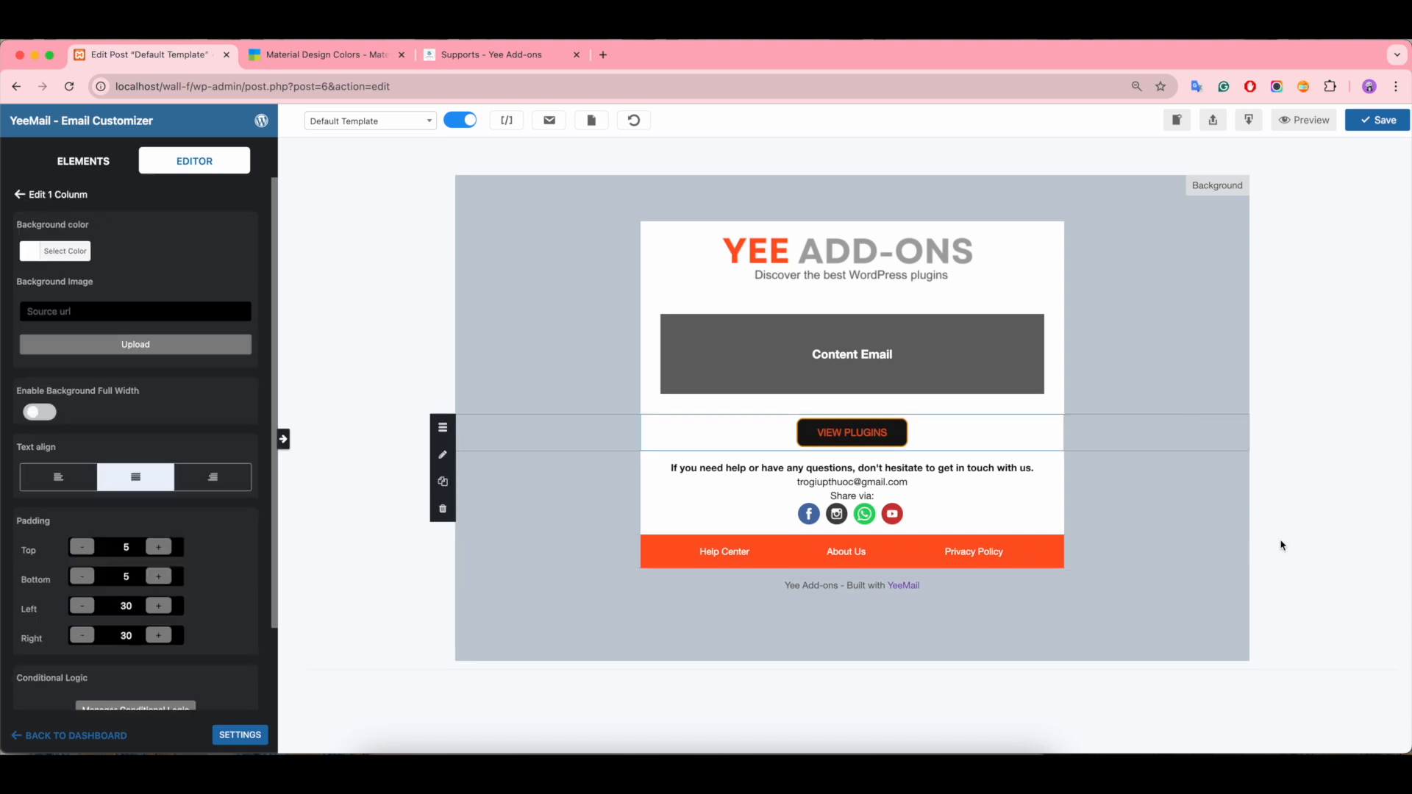
click(964, 590)
drag(191, 302, 162, 302)
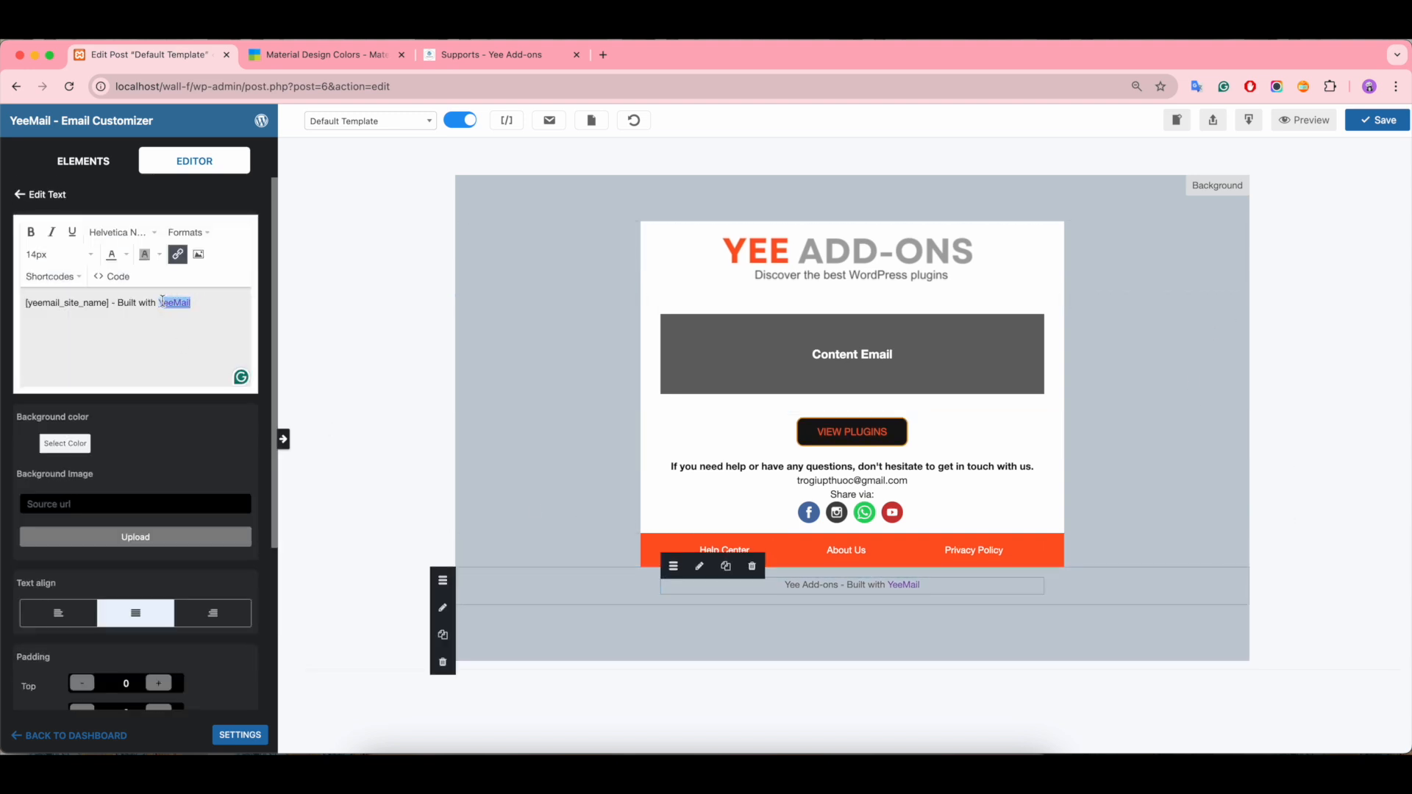
click(127, 254)
click(88, 294)
click(1214, 443)
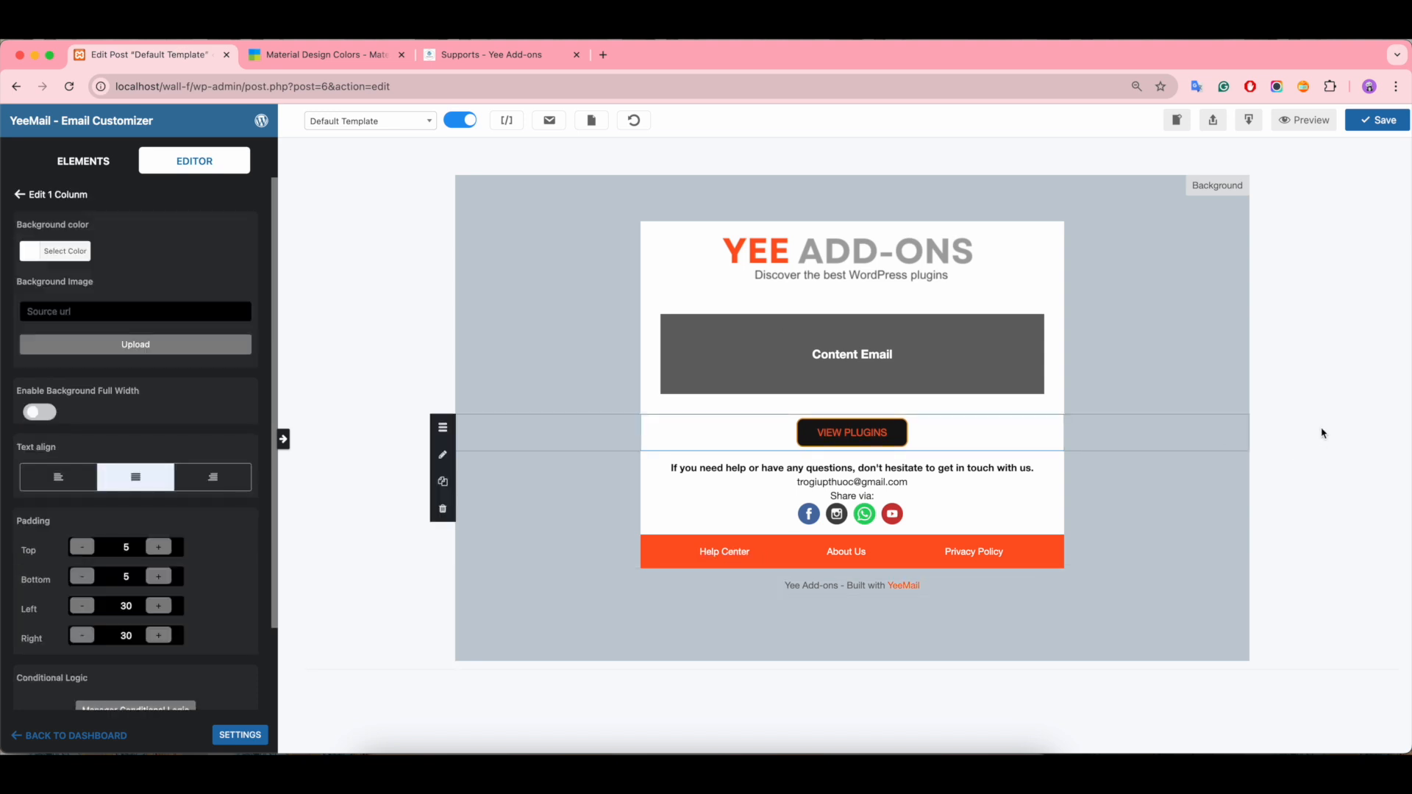
Step: Set the email's overall background color to light gray (#dbdbdb)
click(1208, 187)
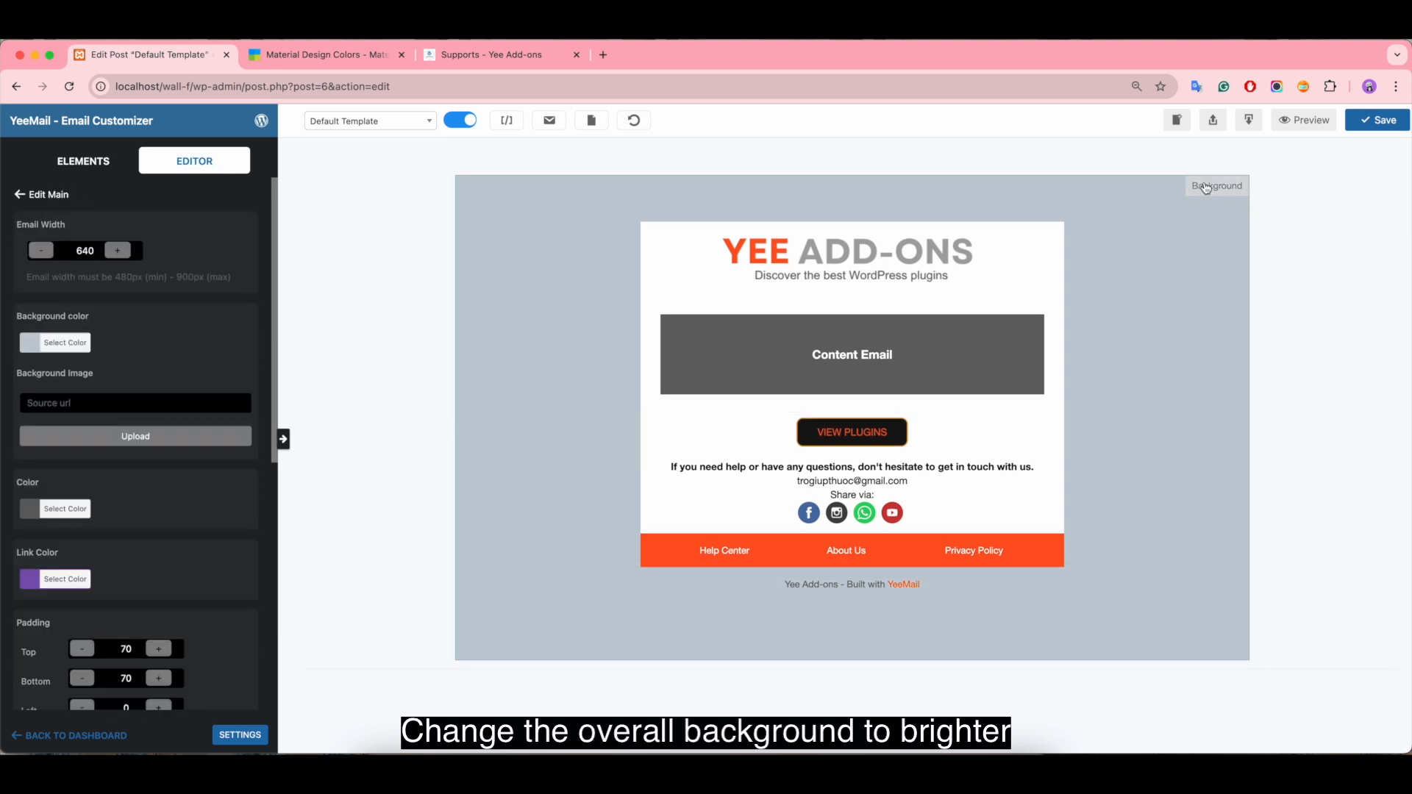
click(25, 344)
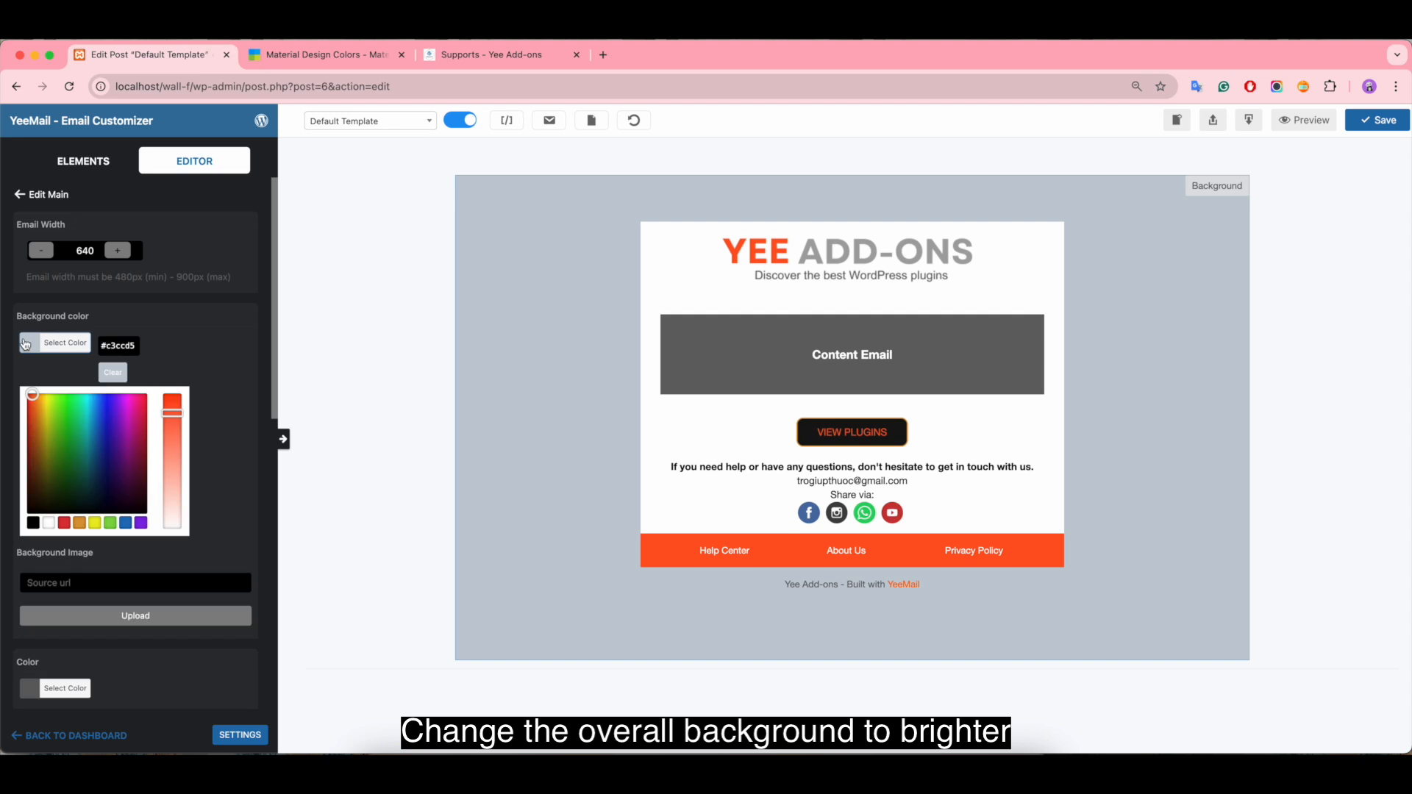
click(49, 523)
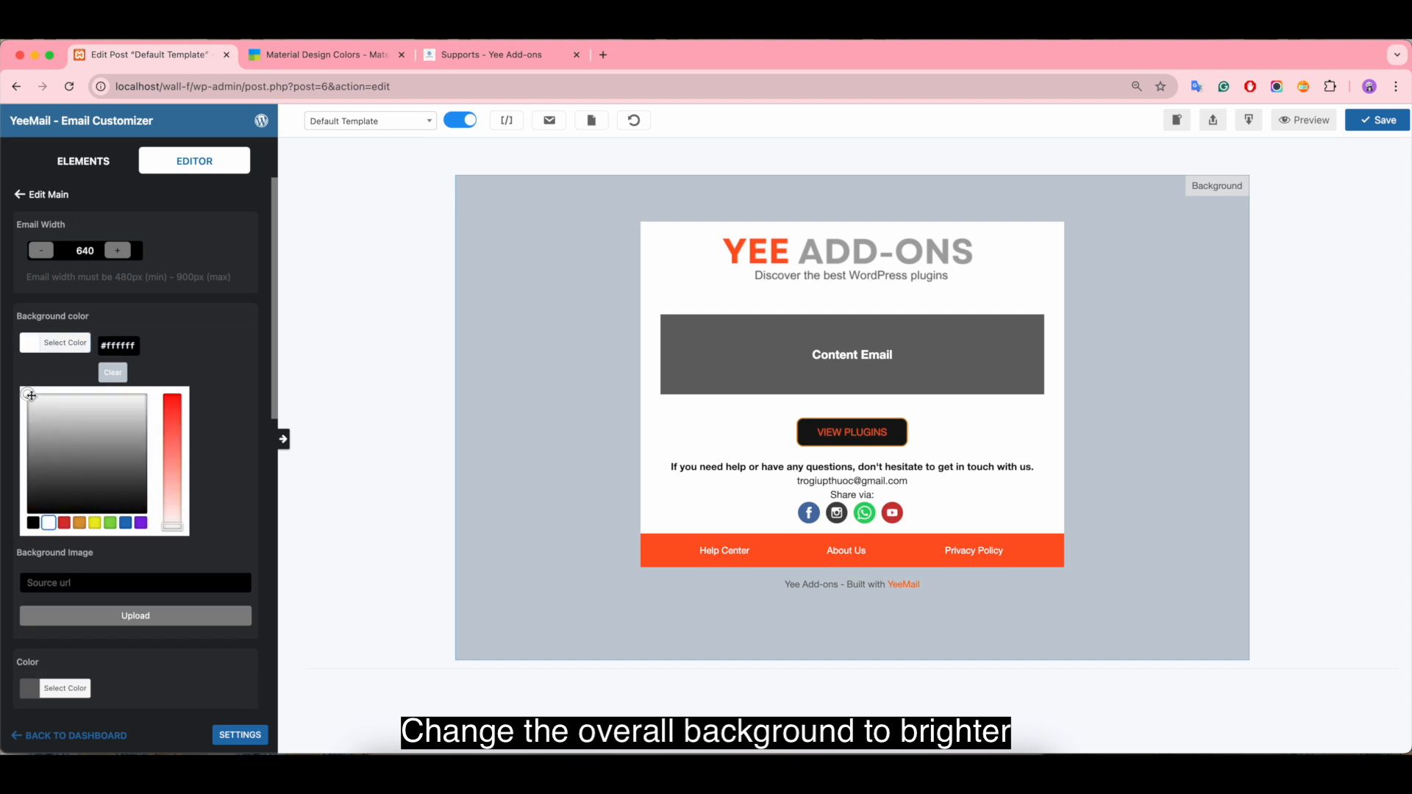
drag(31, 397, 63, 413)
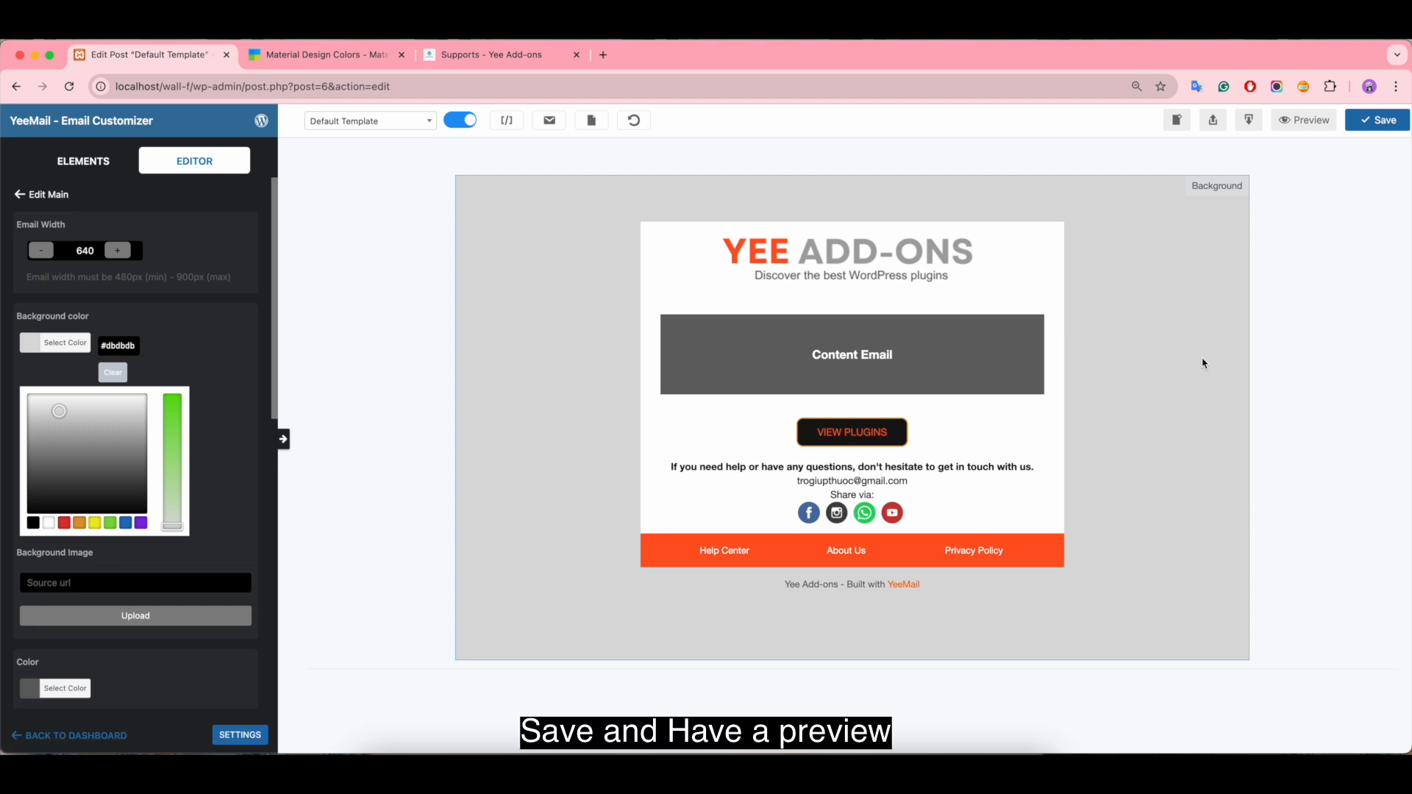
Step: Save the template and preview the email in its desktop and mobile versions, closing the leftover browser tabs and the preview
click(1382, 124)
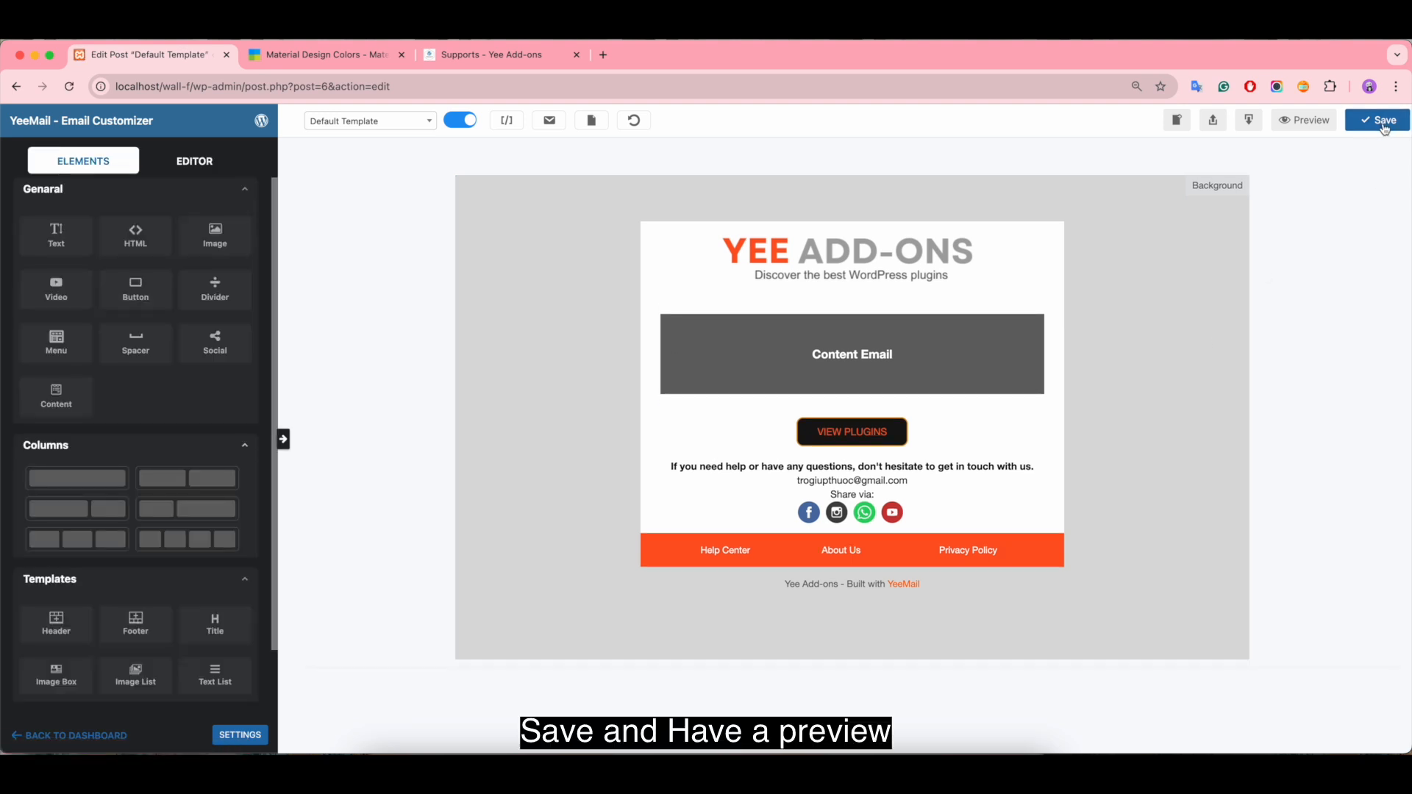
click(1307, 120)
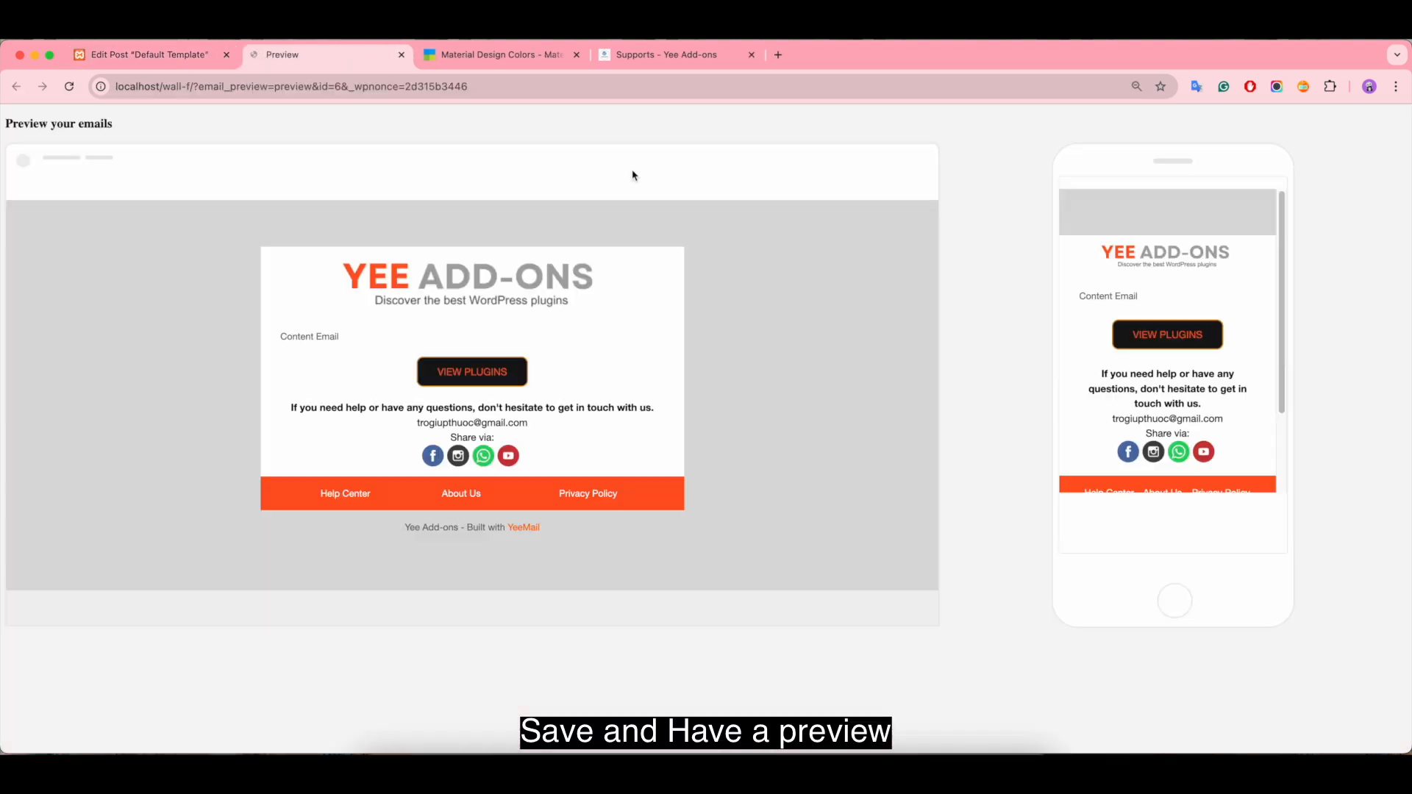
click(752, 56)
click(576, 55)
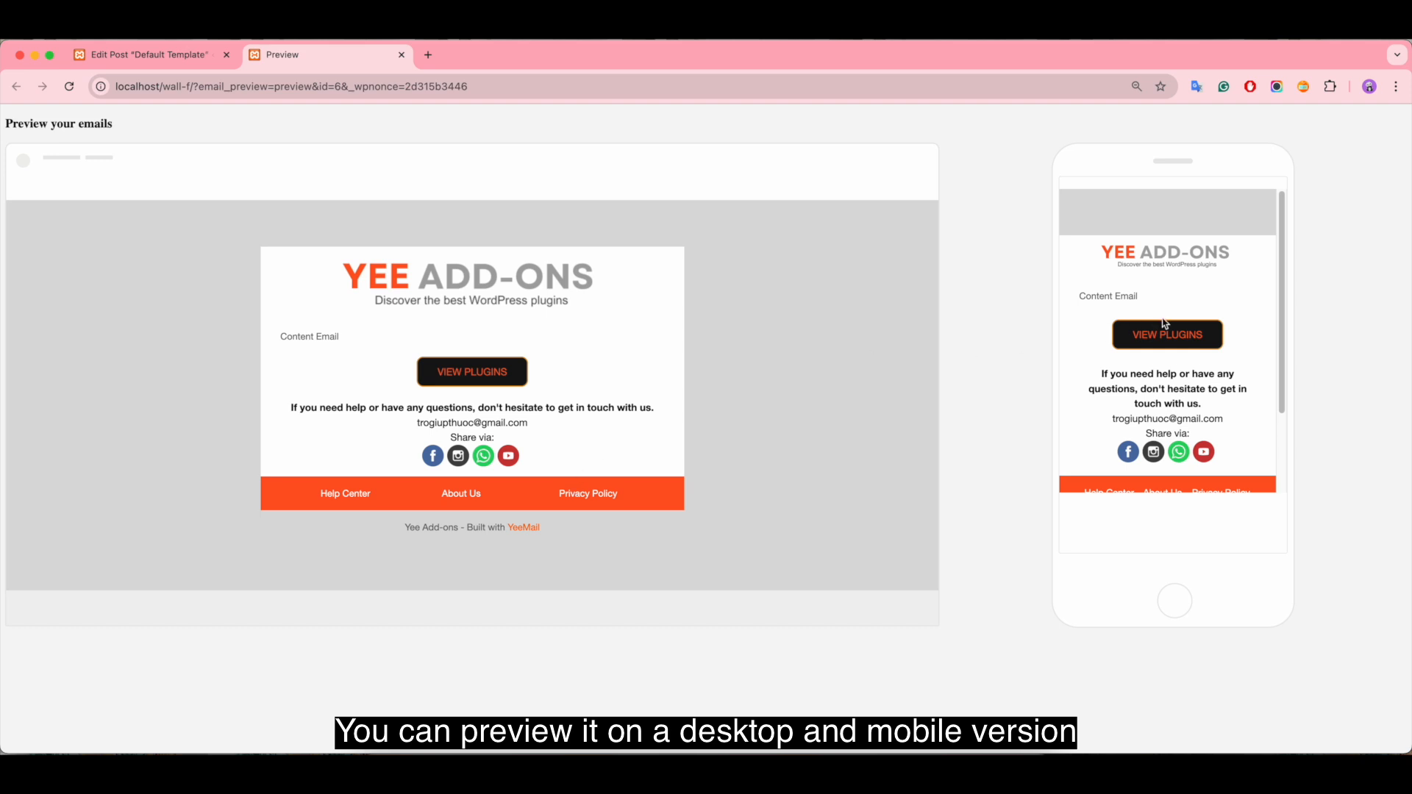
scroll(1177, 346, down, 3)
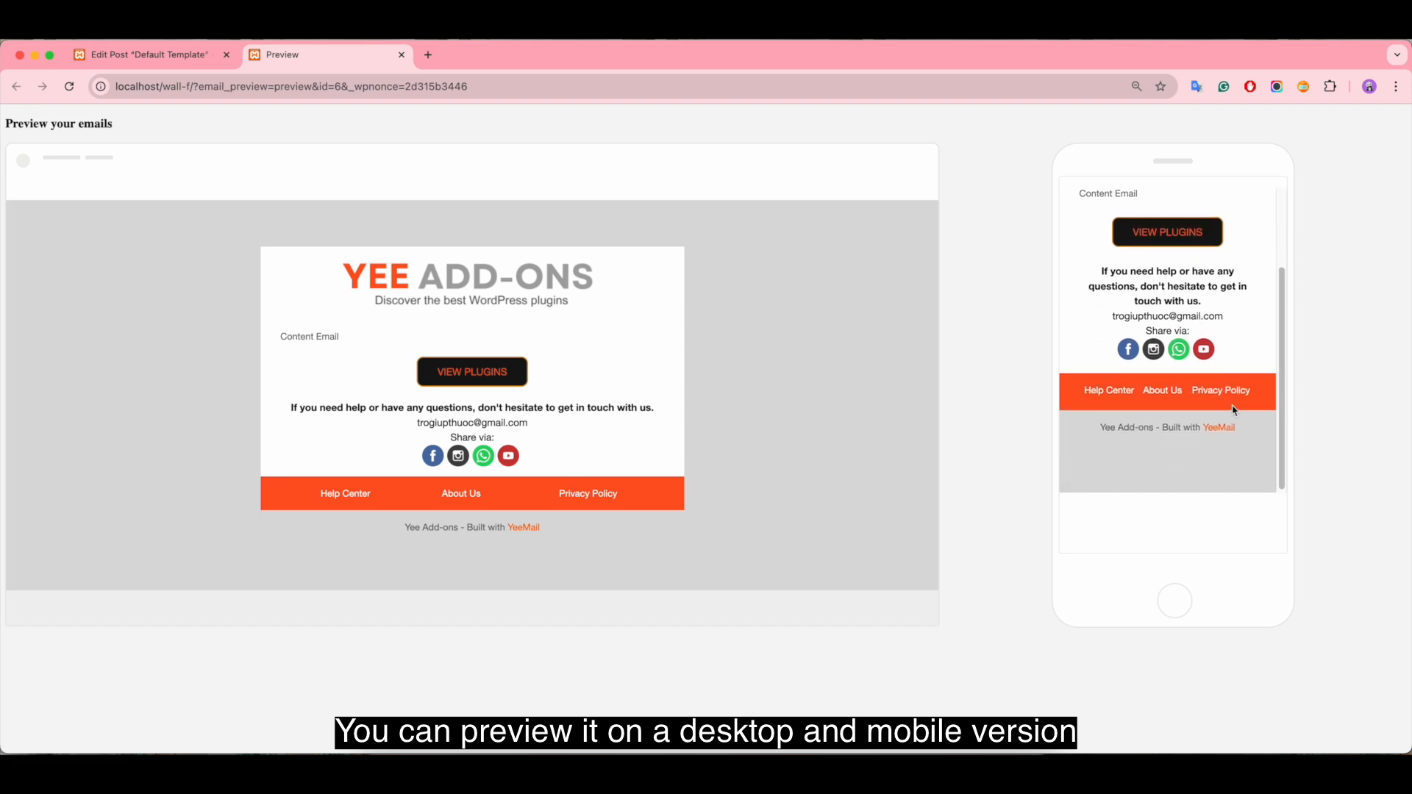
scroll(1234, 409, up, 3)
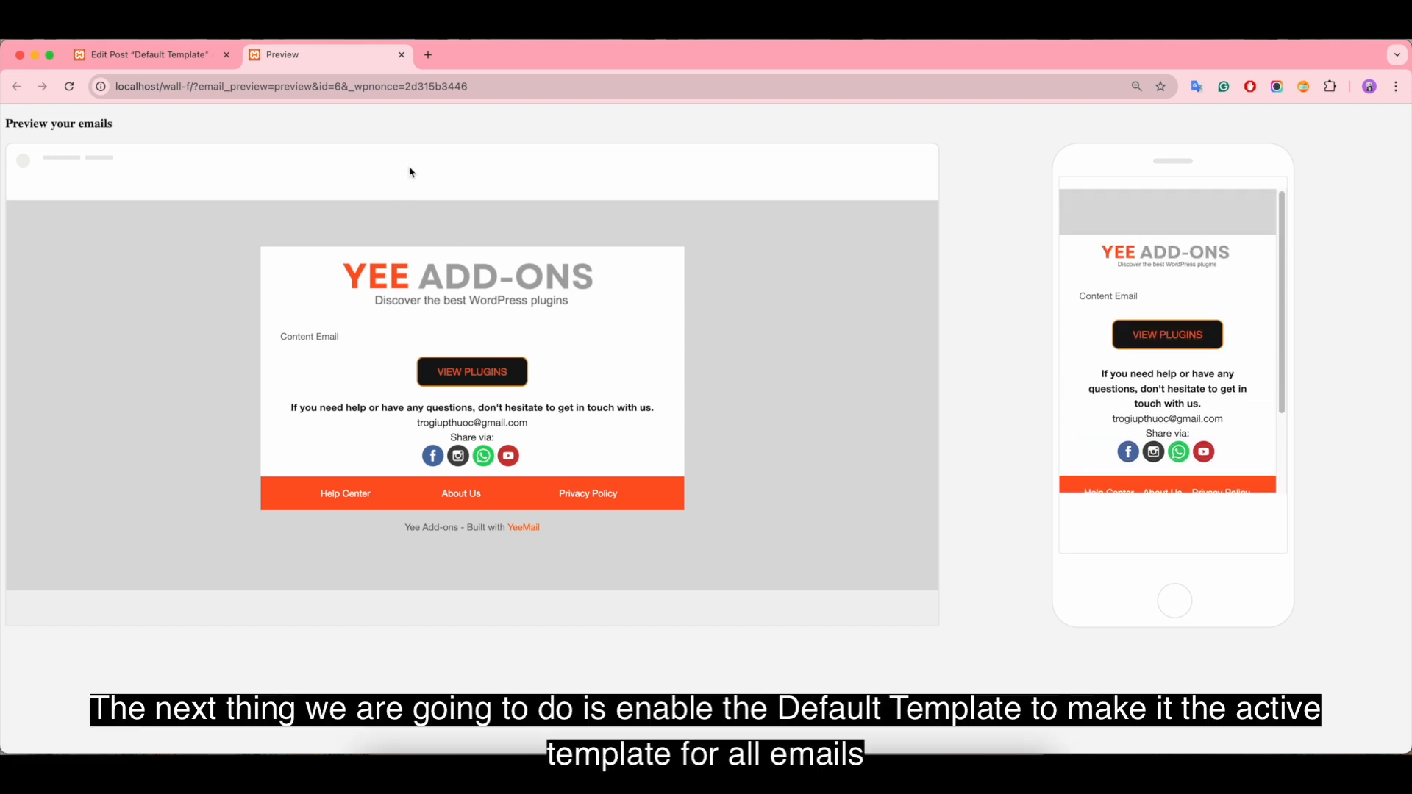
click(402, 55)
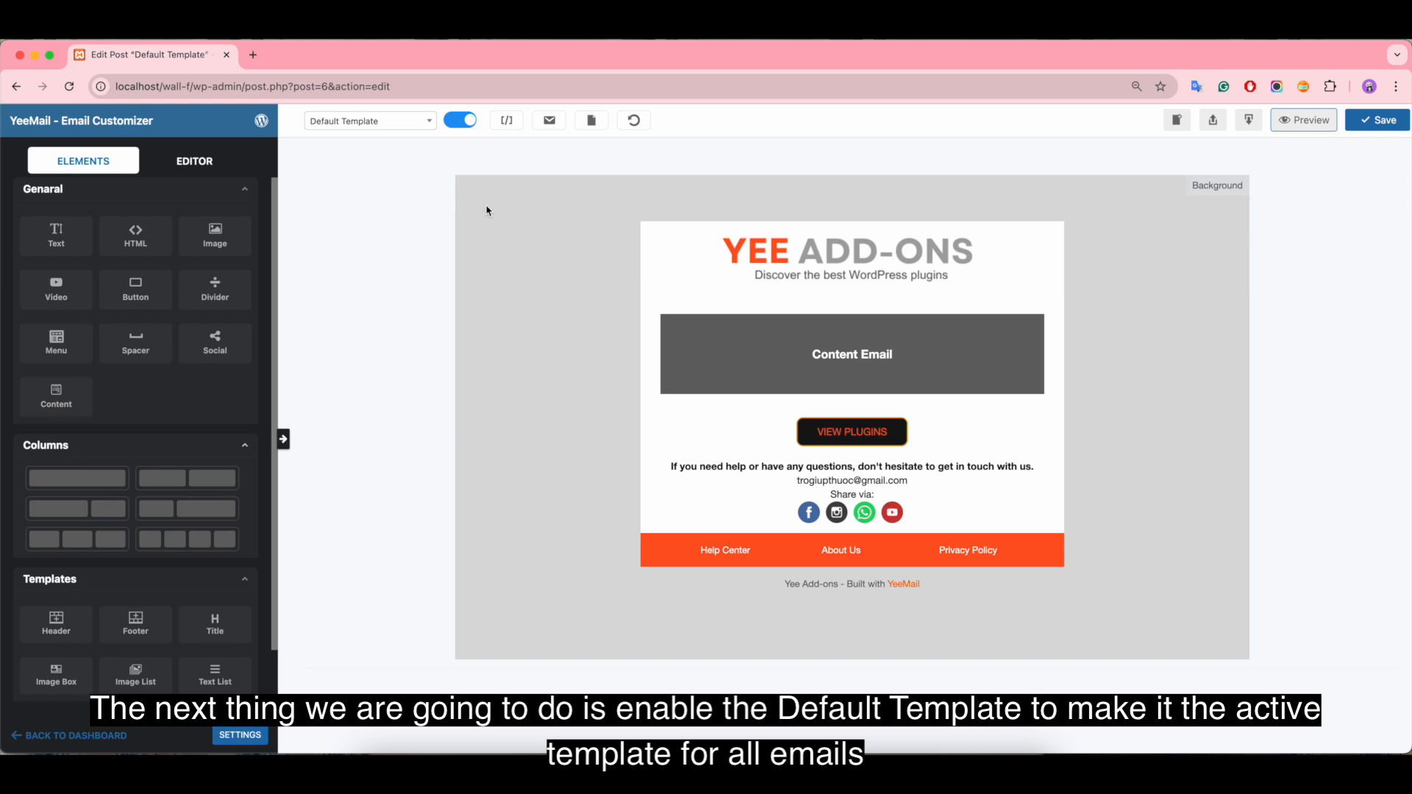
Step: Switch the Default Template's activation off and back on
click(419, 130)
click(388, 165)
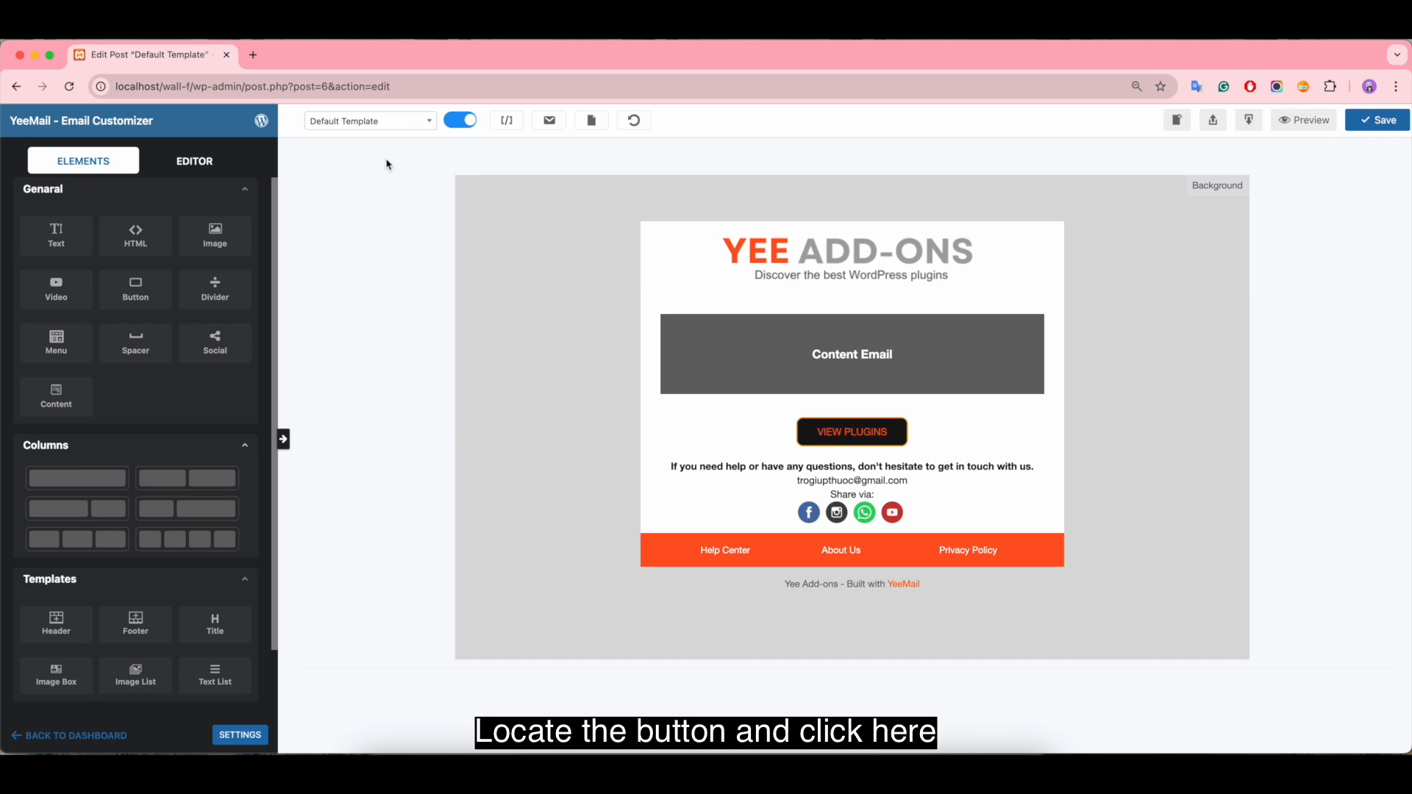
click(464, 125)
click(465, 122)
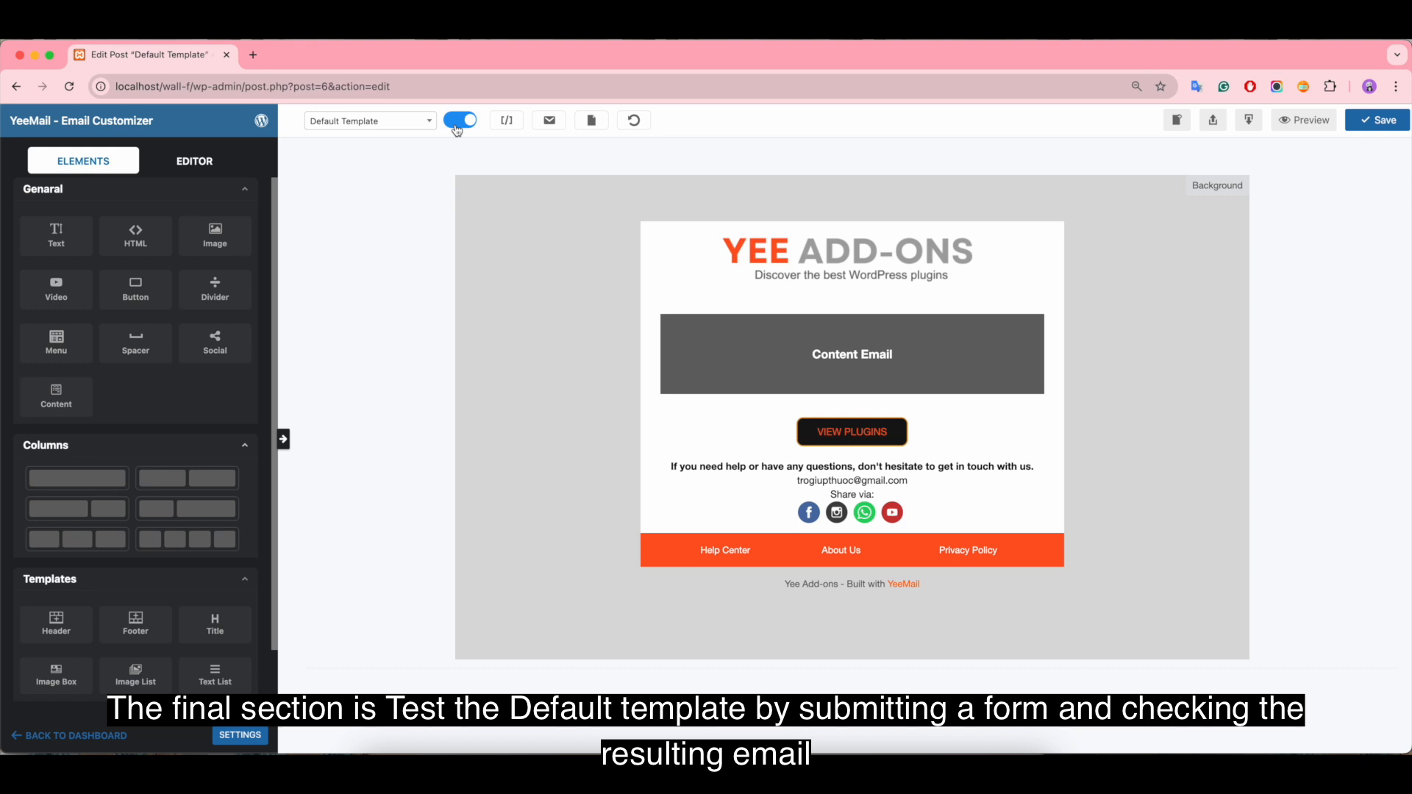
Step: Open the template dashboard in a separate tab, go to the WPForms form list and preview "Messge Form - Demo WPForms Email Customizer"
right_click(261, 120)
click(327, 125)
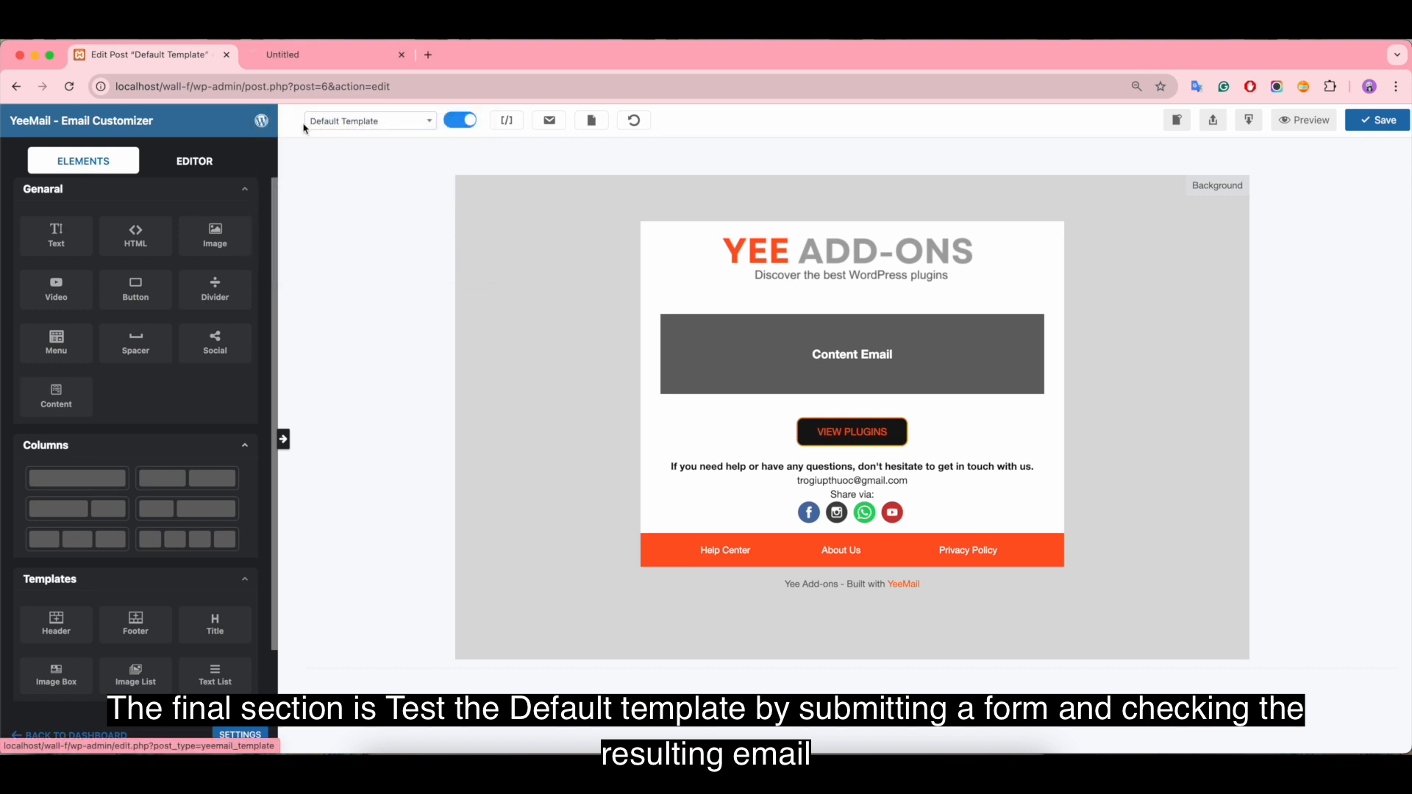
key(ctrl+Tab)
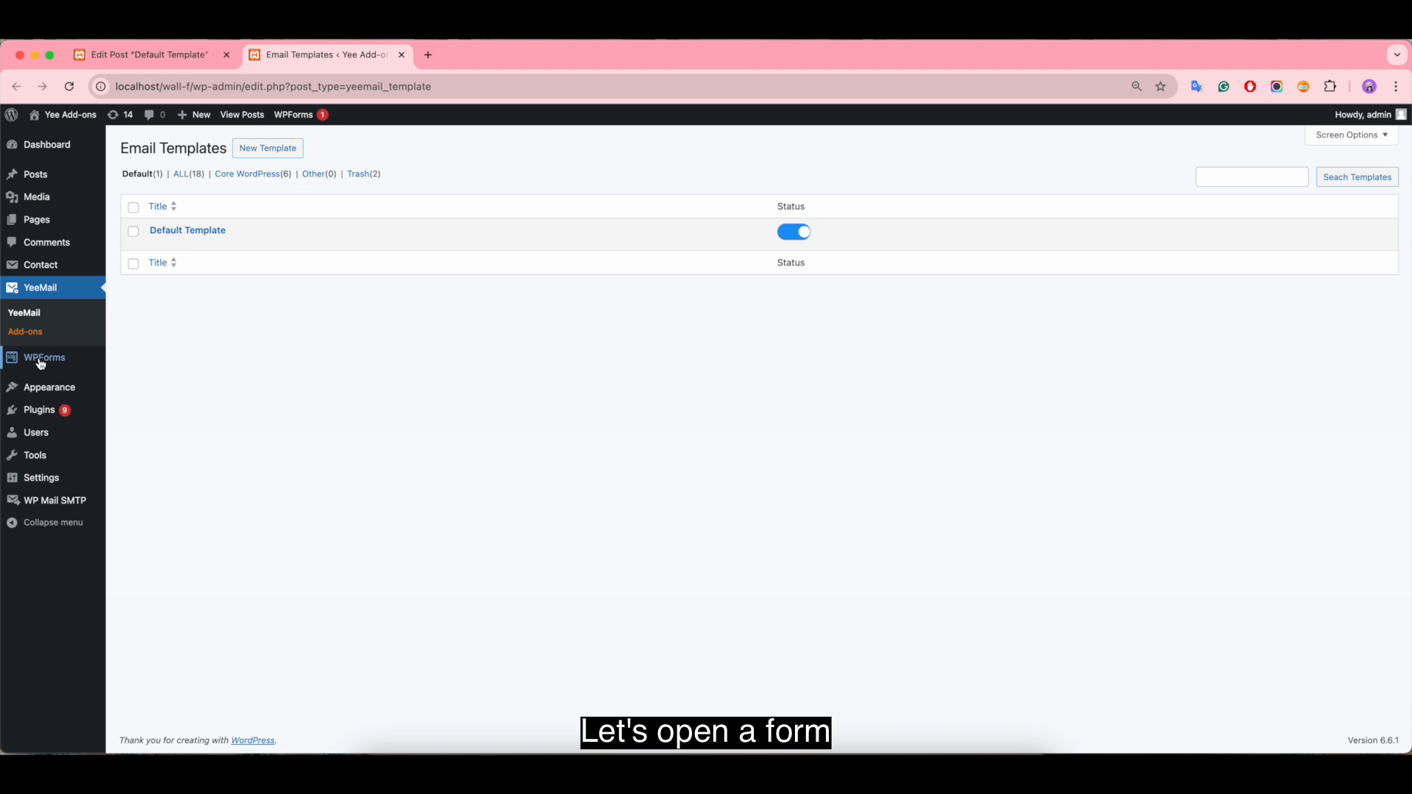
mouse_move(44, 357)
click(143, 365)
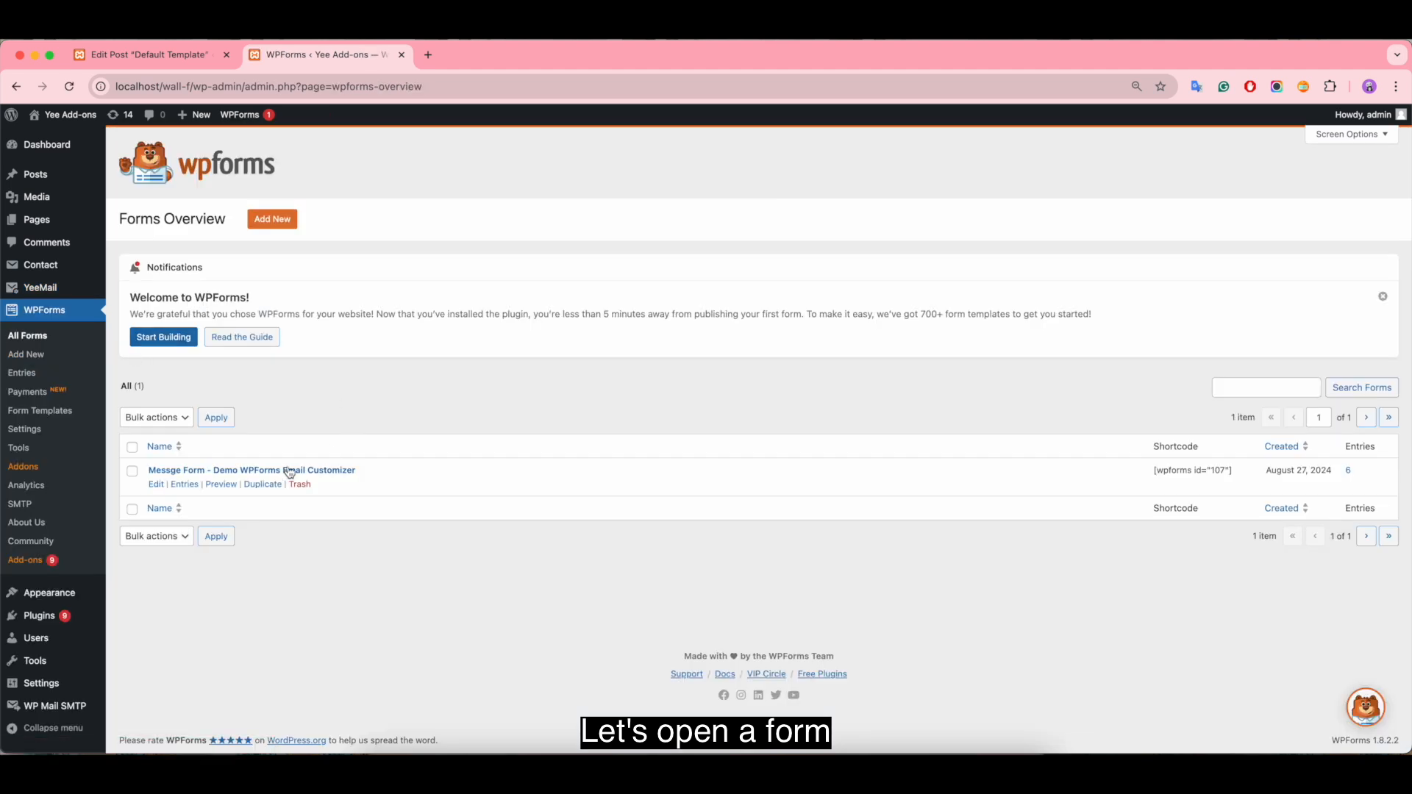
click(226, 484)
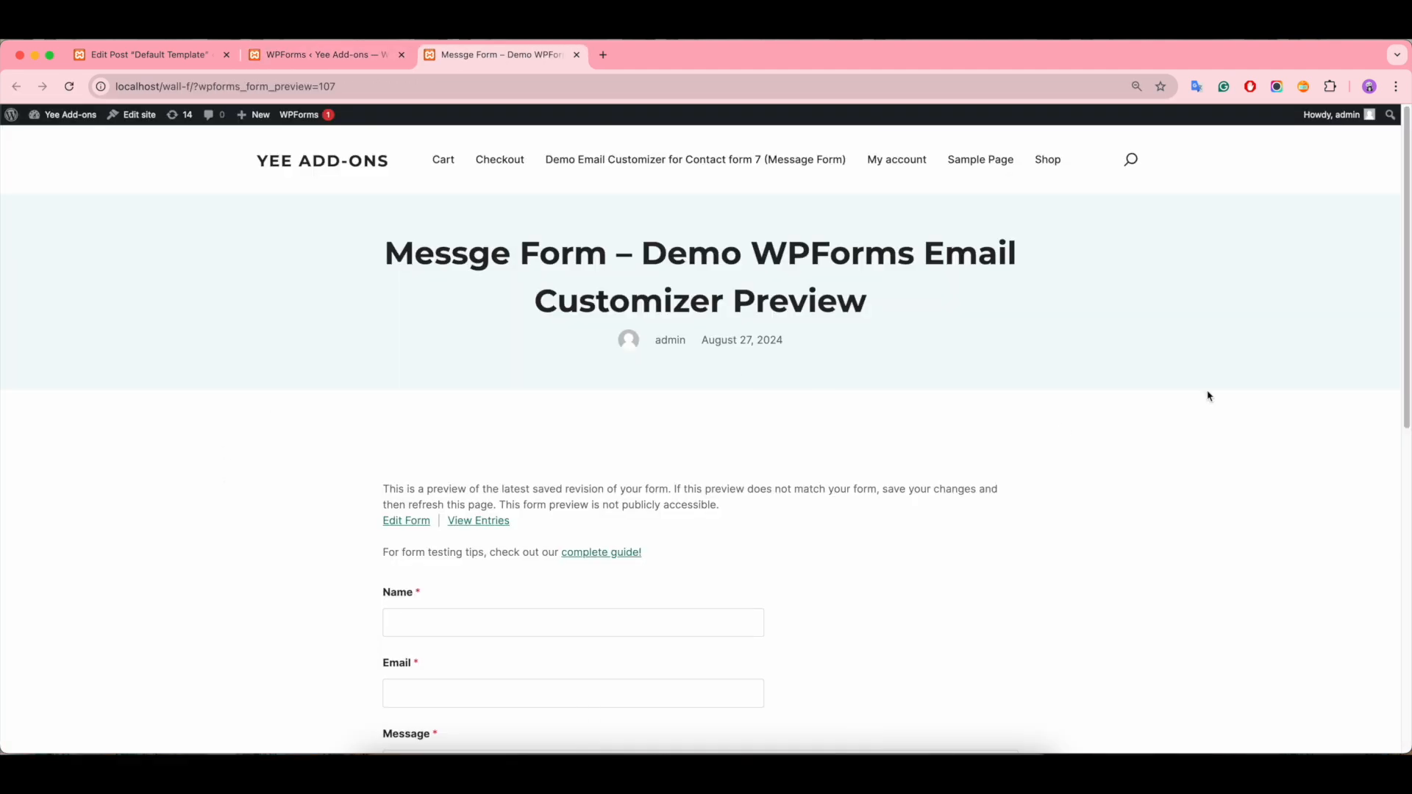
Step: Fill in the form's name, email address and the message "Demo WPForms - Email Customizer", and submit it
scroll(1192, 427, down, 5)
click(438, 292)
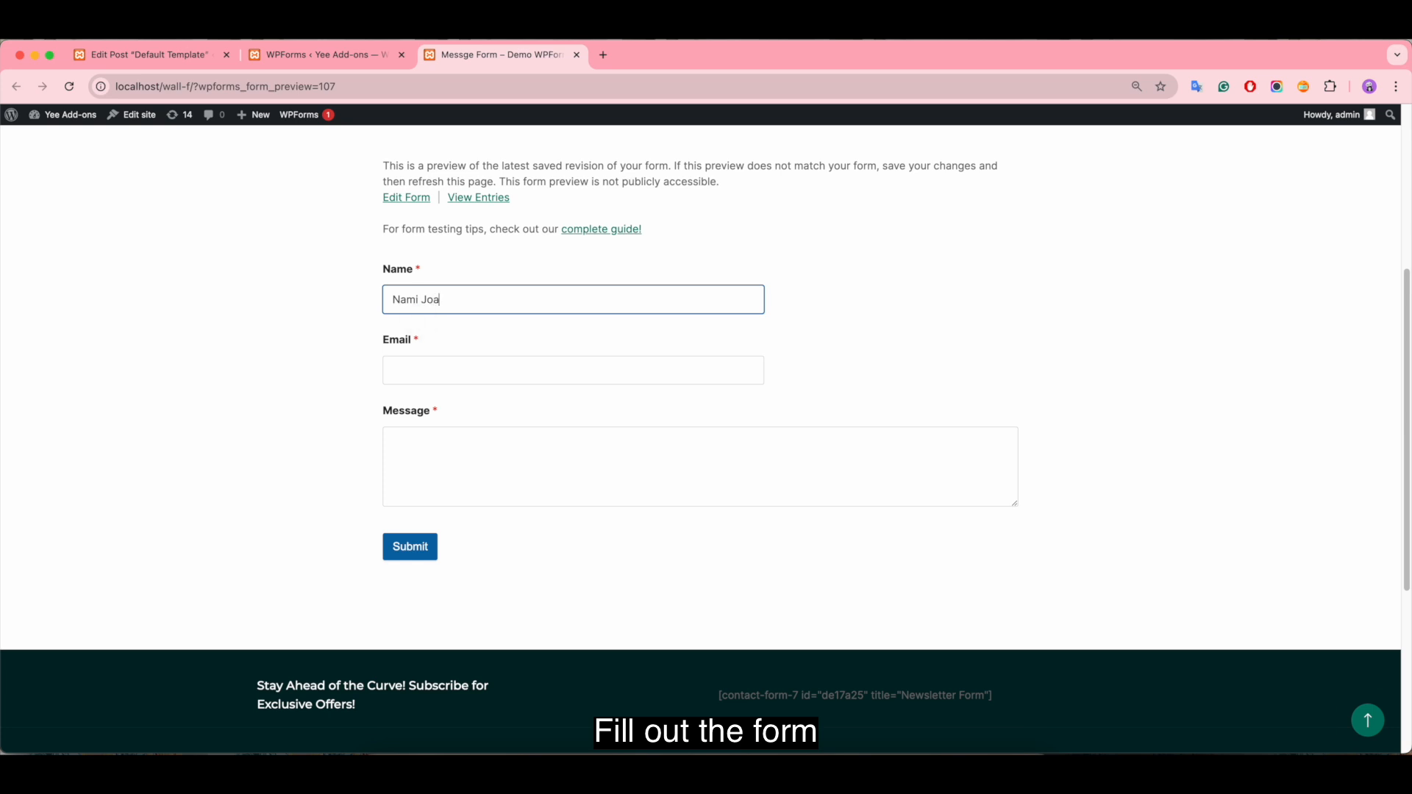
click(434, 373)
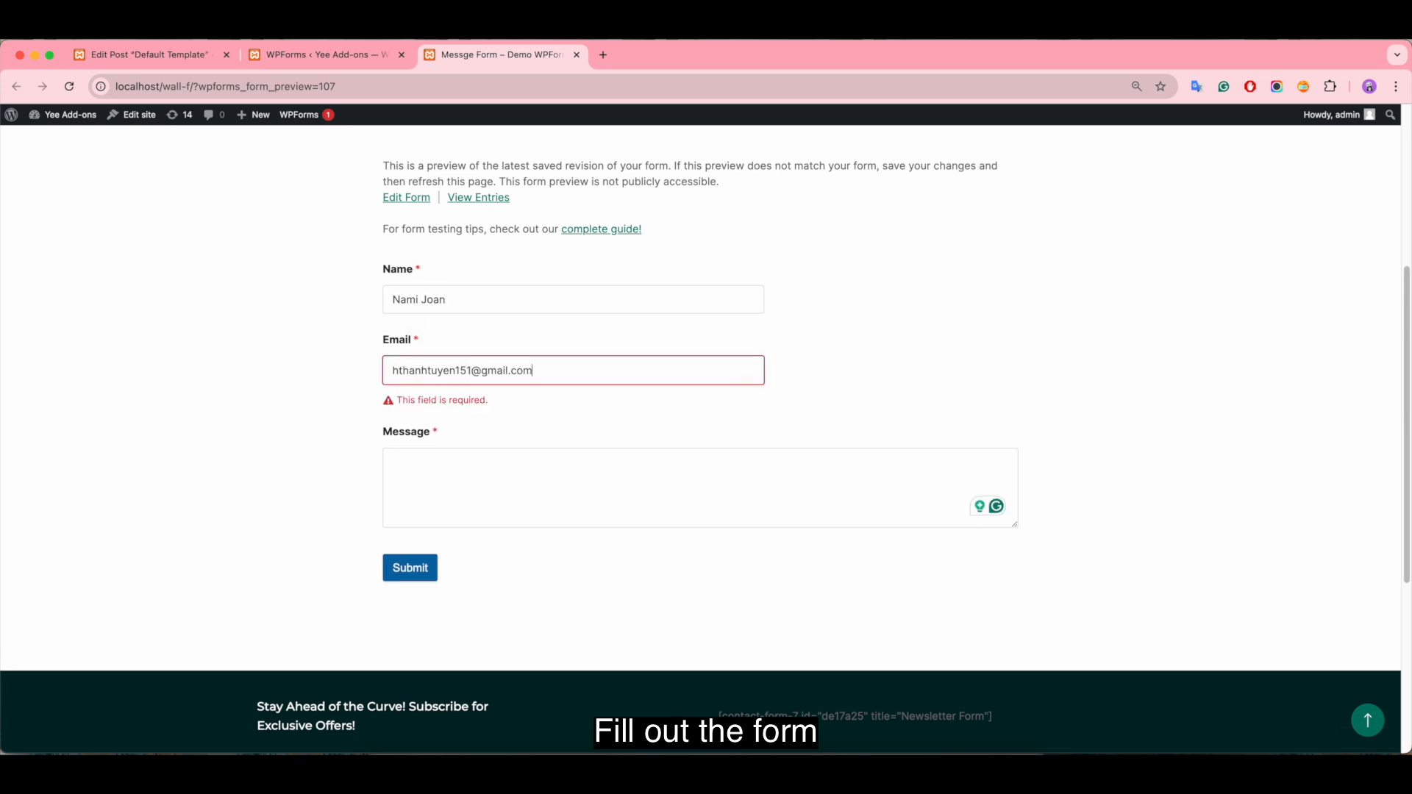
click(467, 461)
text(Demo WPForms - Email C)
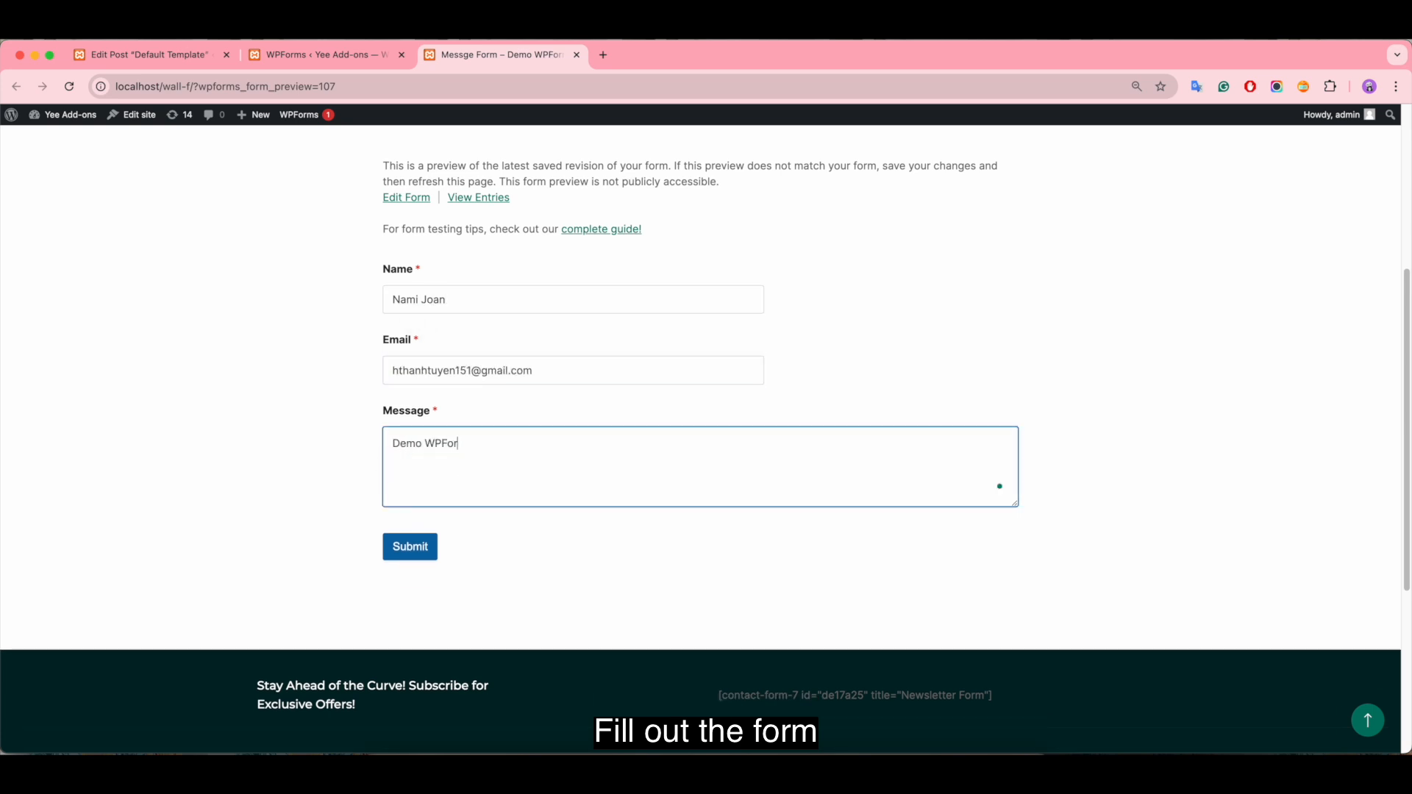
text(ustomizer)
click(415, 549)
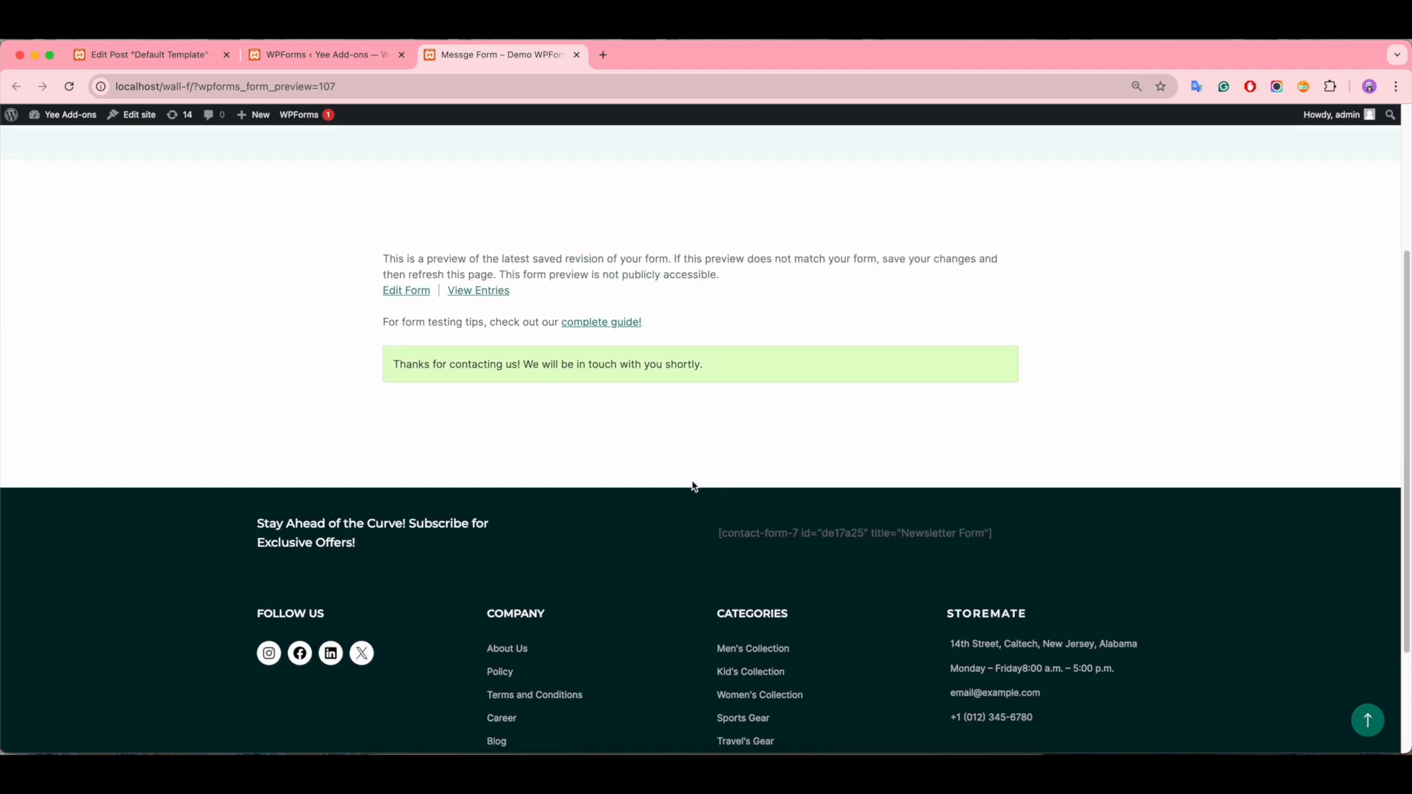
scroll(693, 487, up, 5)
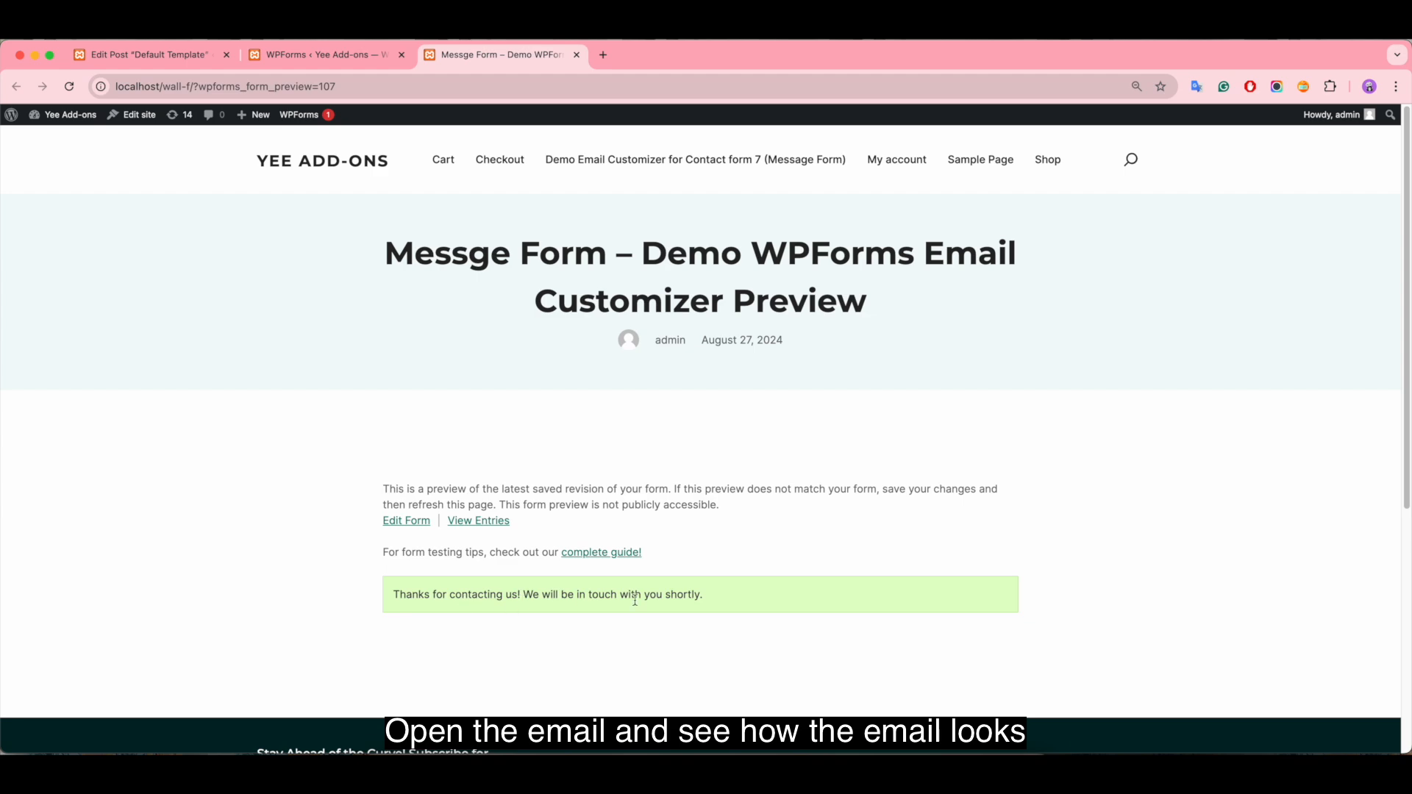
Step: Open the Gmail inbox in a new tab and delete the "[Yee Add-ons] Your Site is Experiencing a Technical Issue" email
click(603, 54)
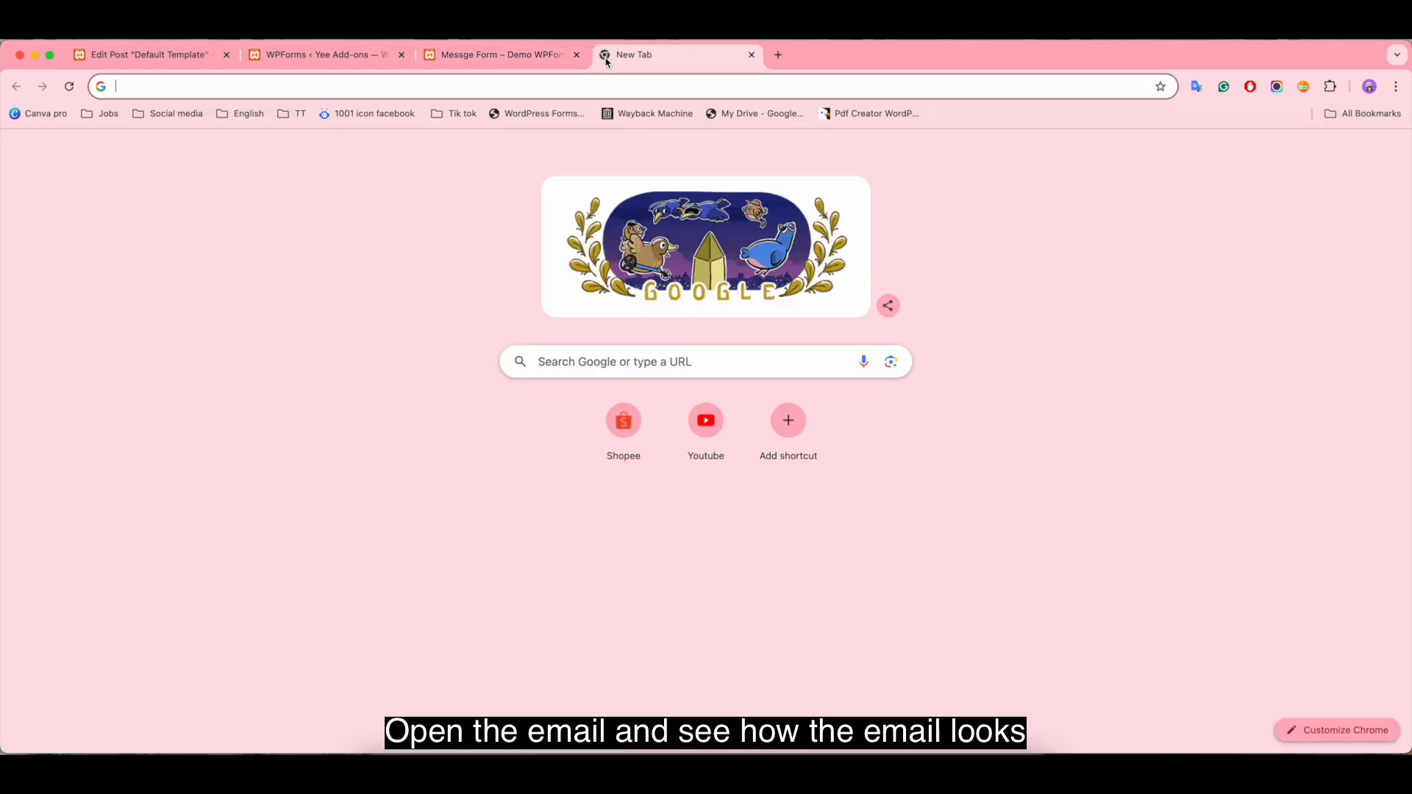
click(1236, 153)
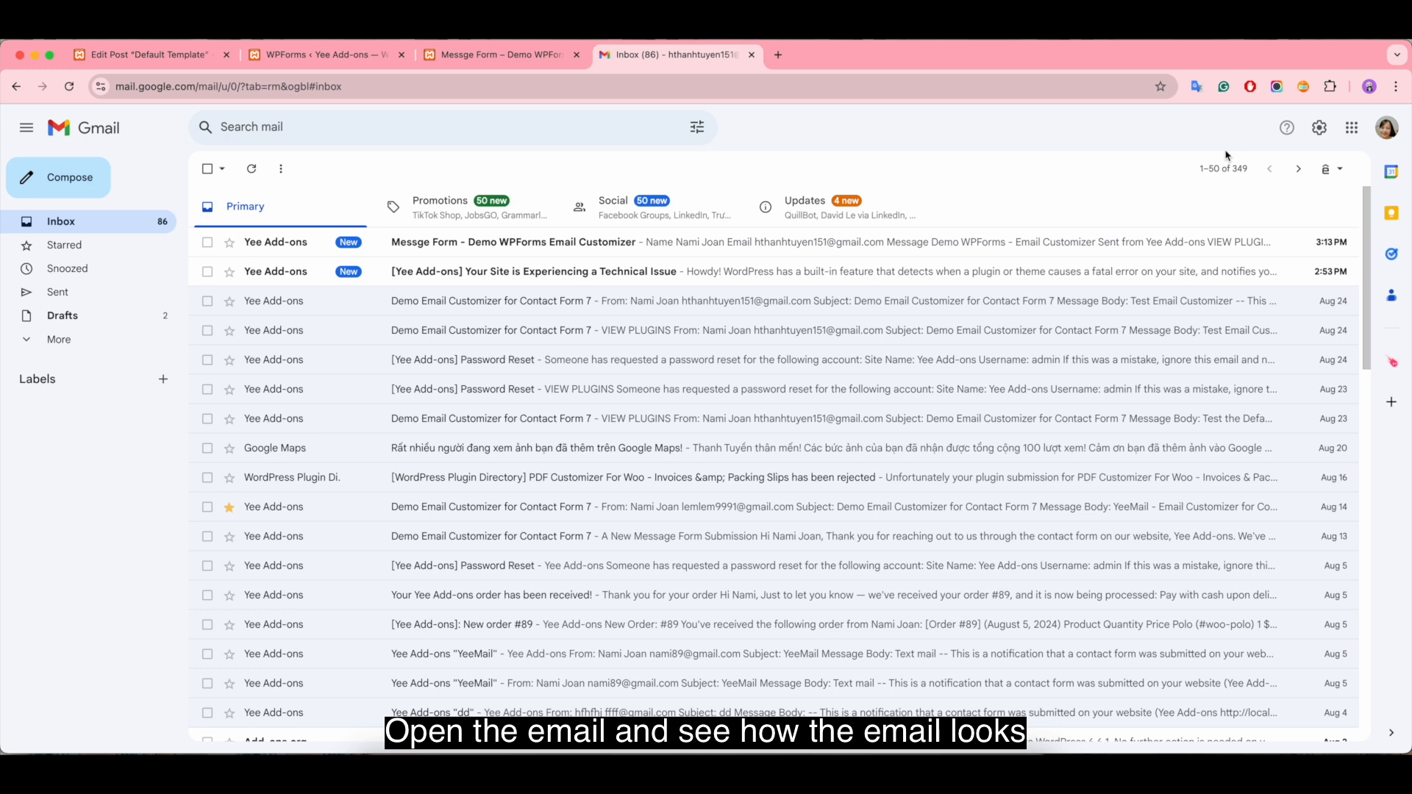
click(206, 271)
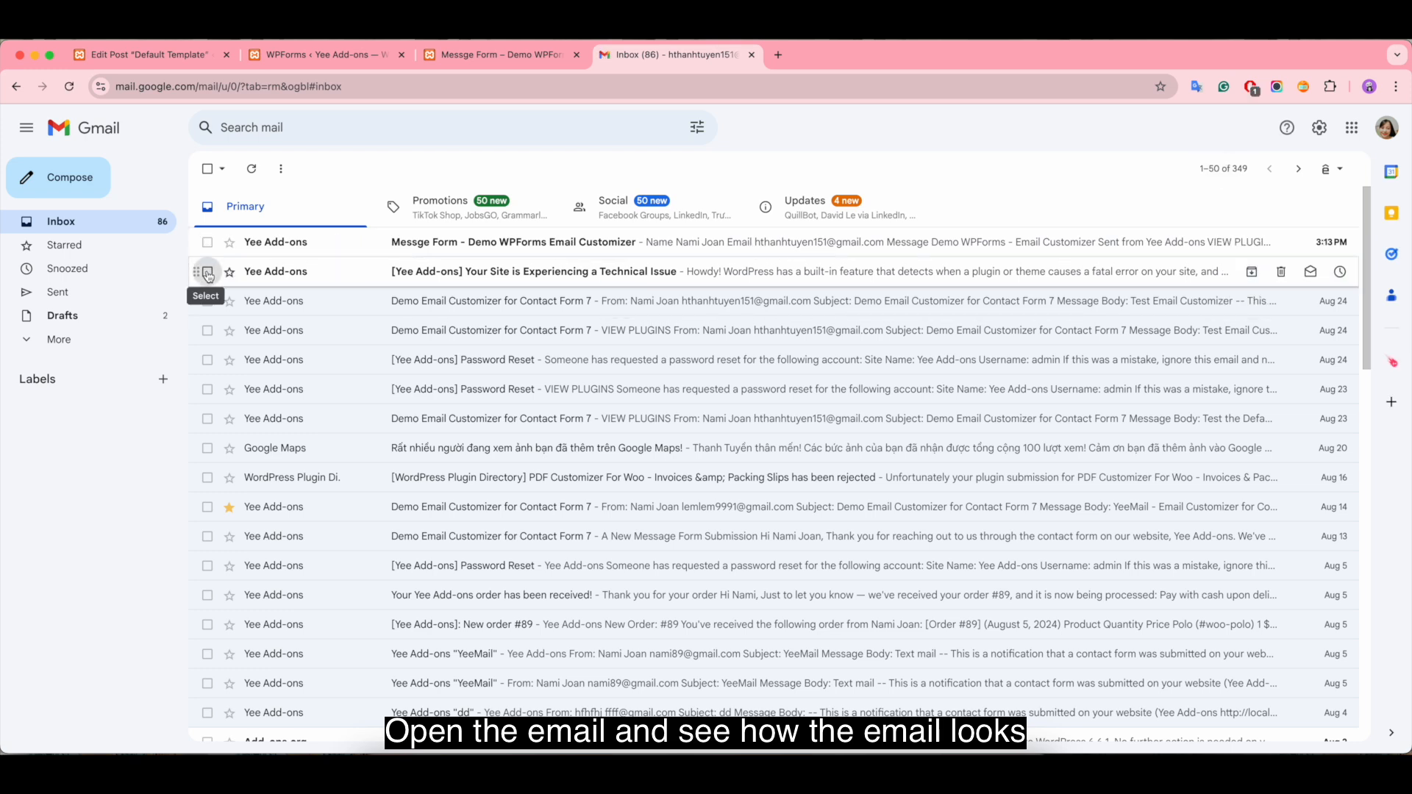
click(319, 169)
Step: Open the "Messge Form - Demo WPForms Email Customizer" email and examine its layout from the logo header to the footer menu
click(668, 247)
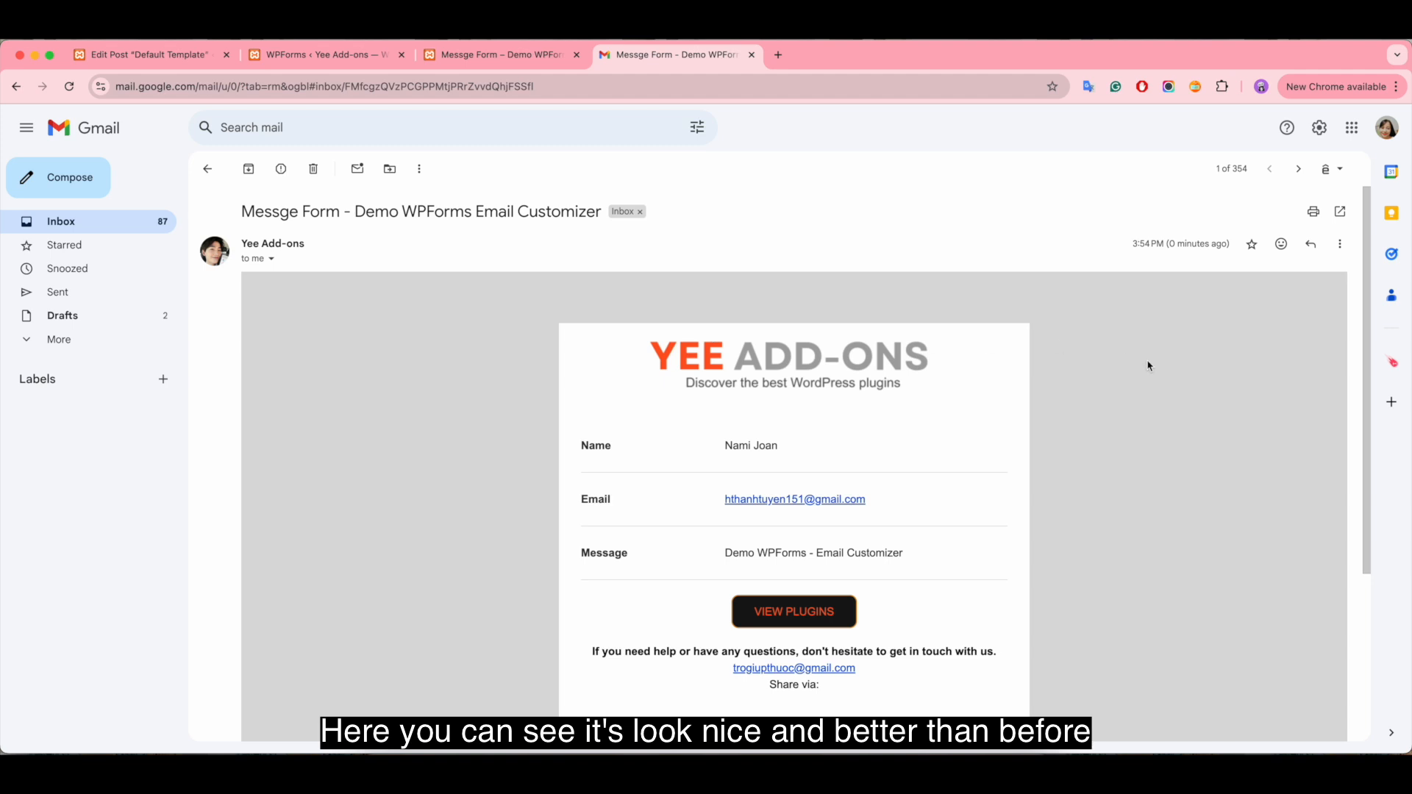
scroll(1172, 489, down, 3)
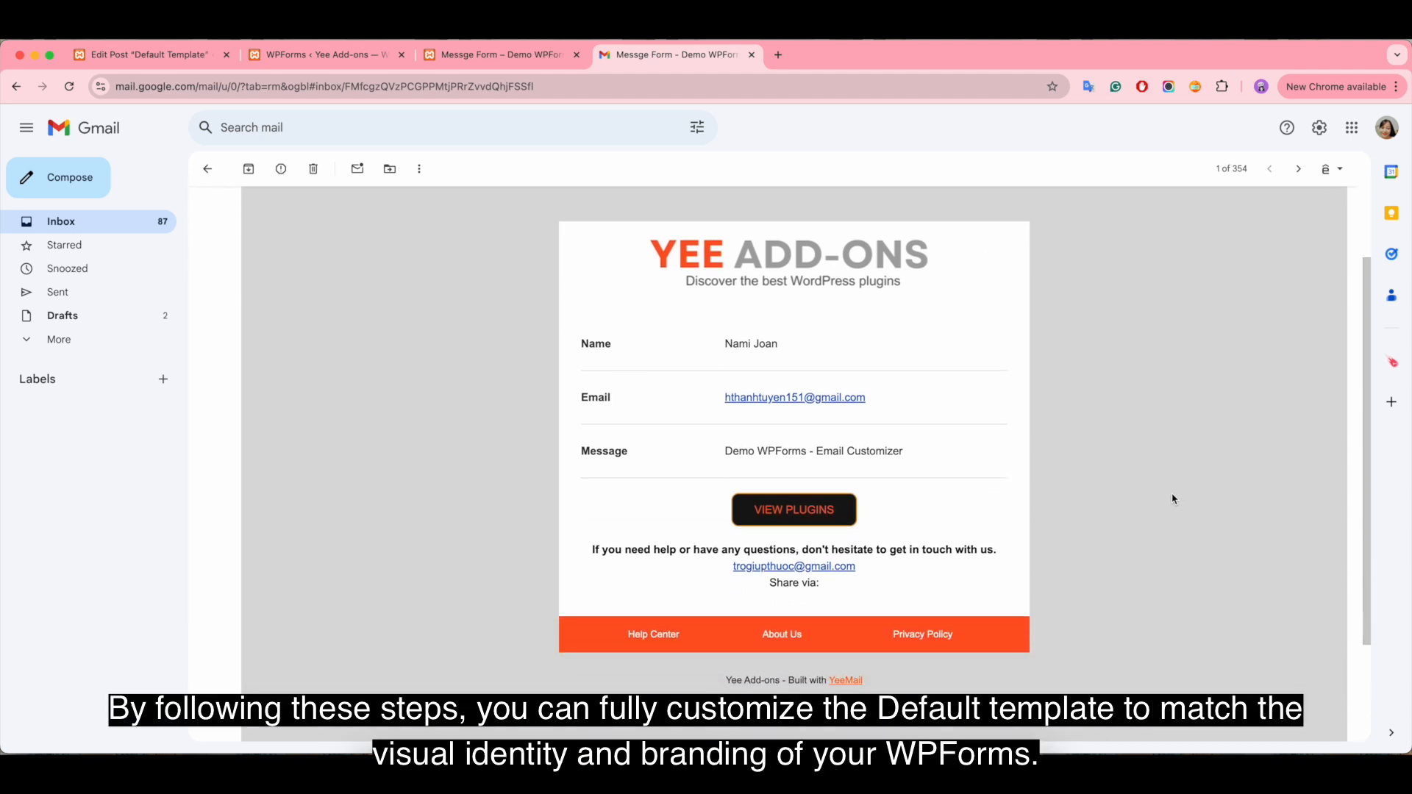
scroll(1233, 489, up, 3)
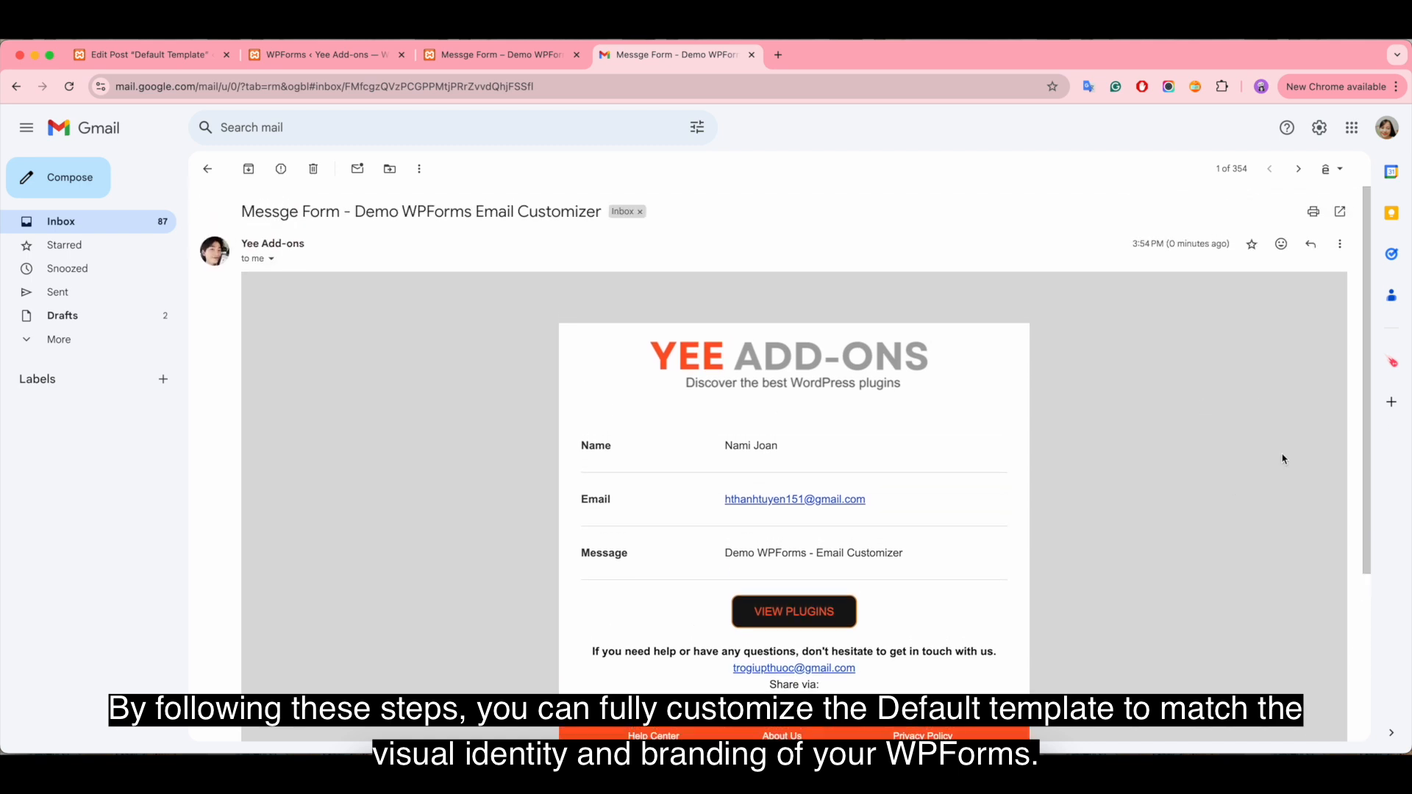
scroll(1252, 532, down, 5)
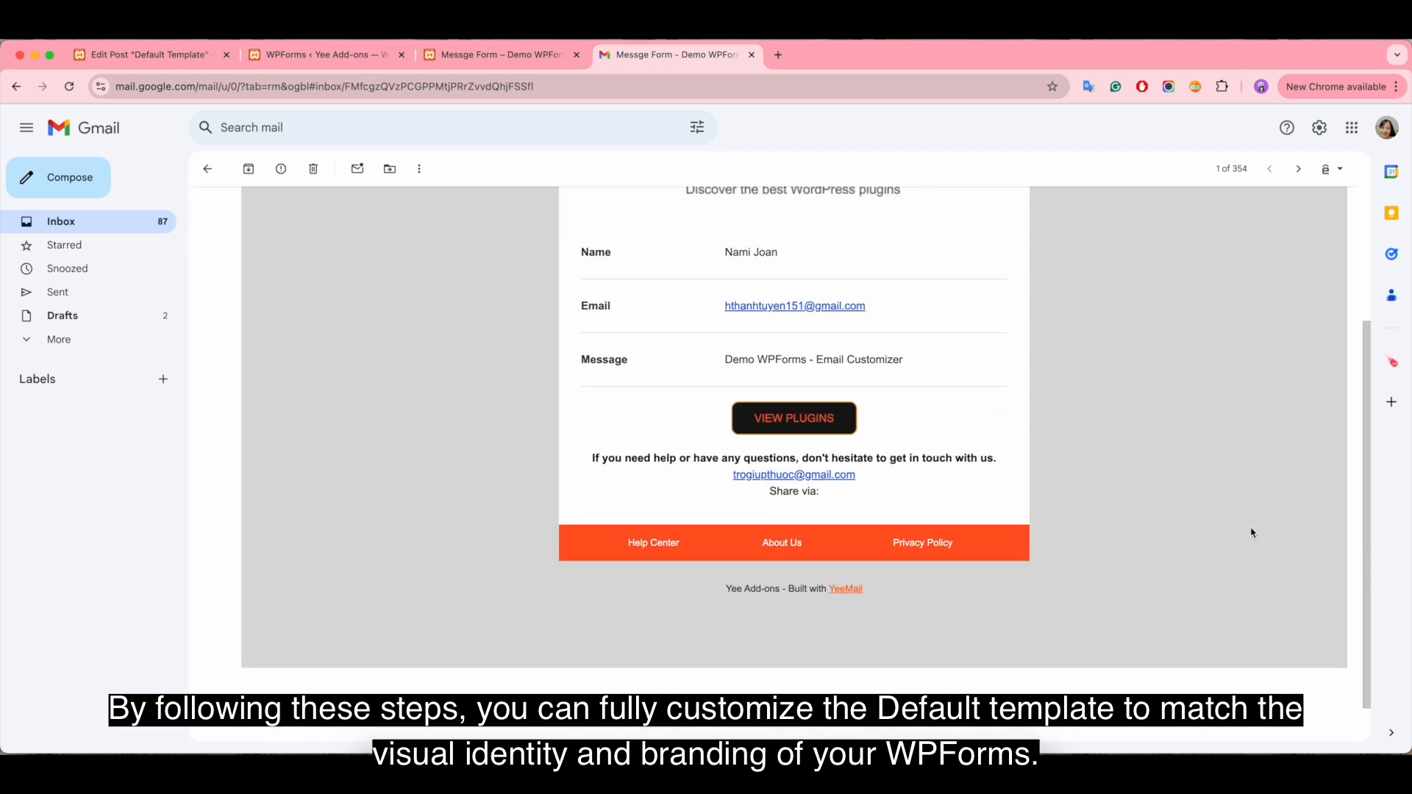
scroll(1252, 532, up, 4)
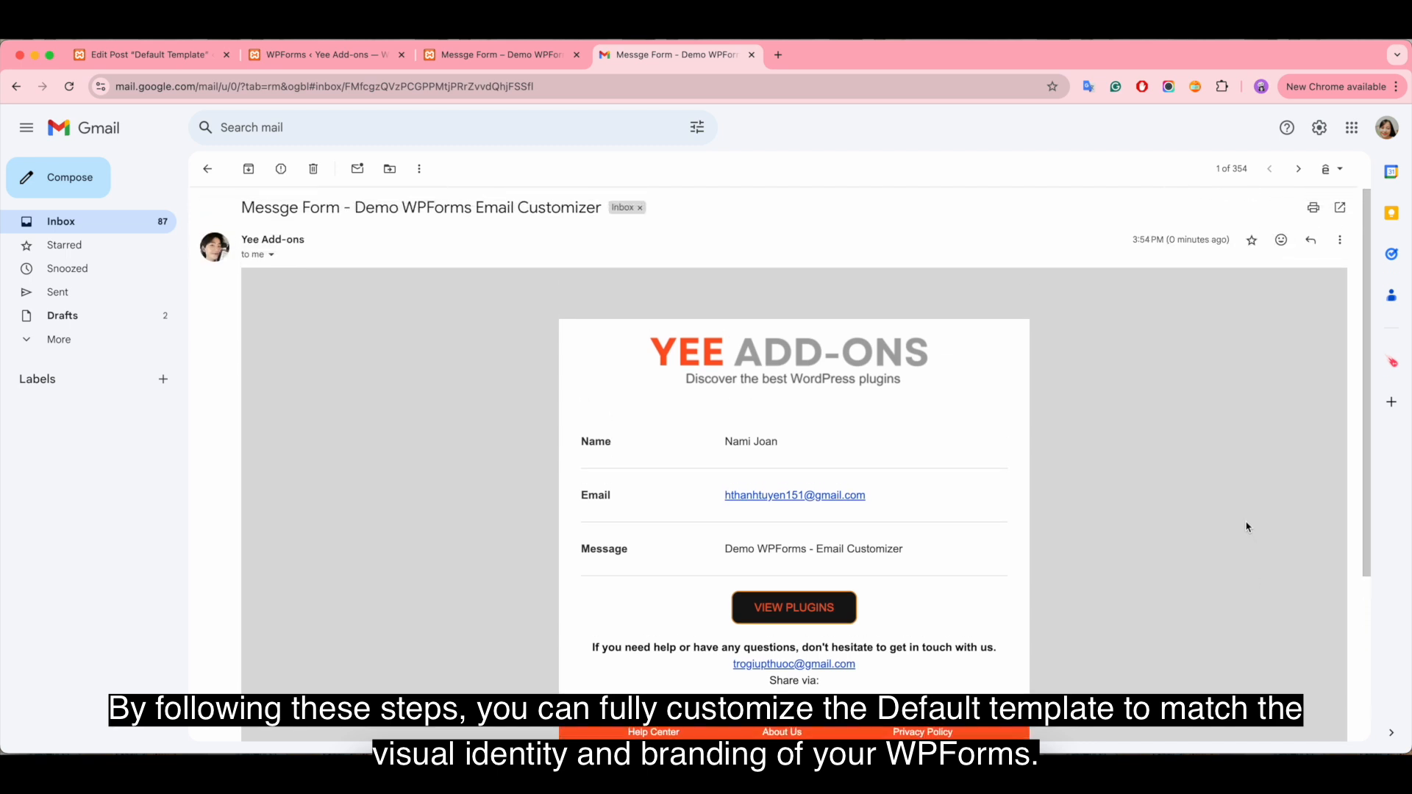
scroll(1248, 527, down, 2)
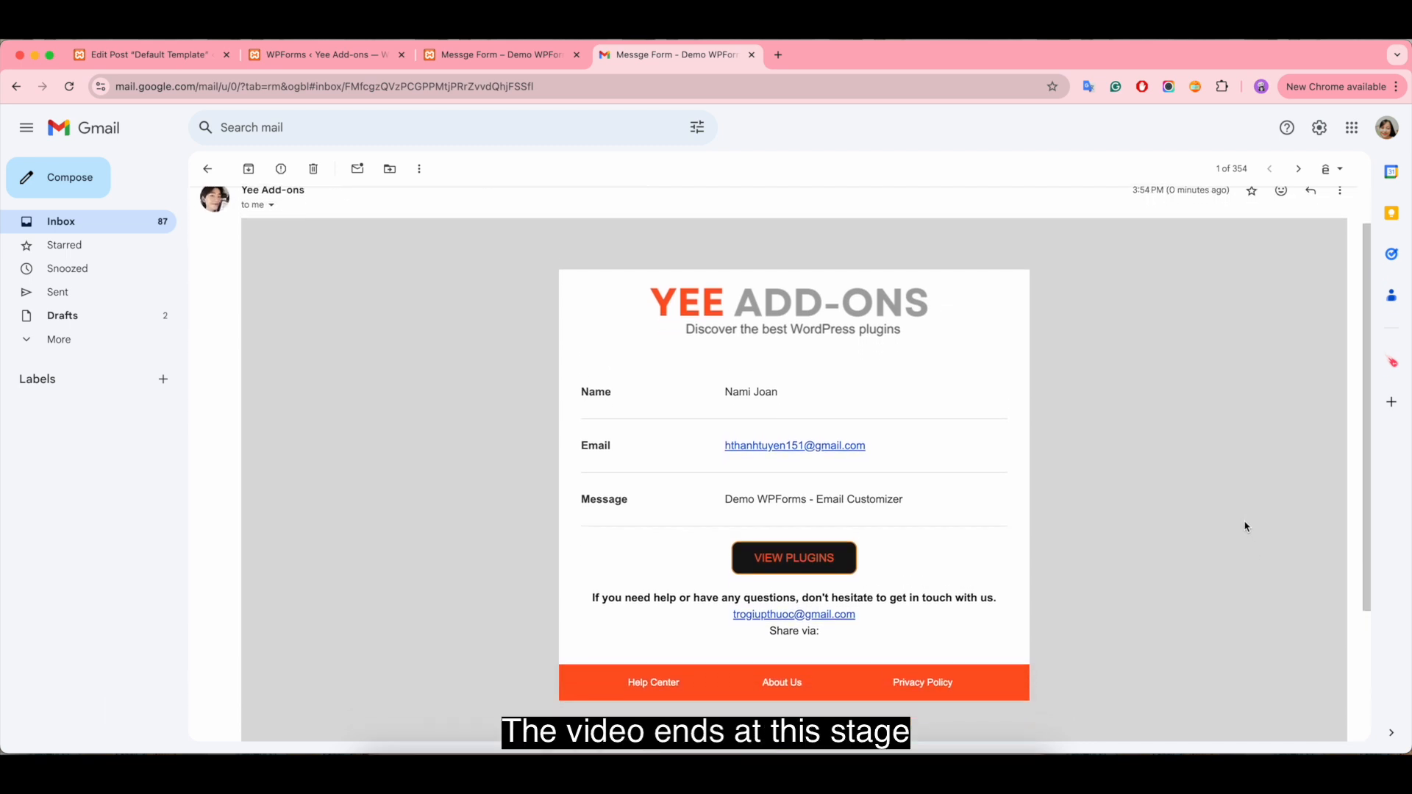